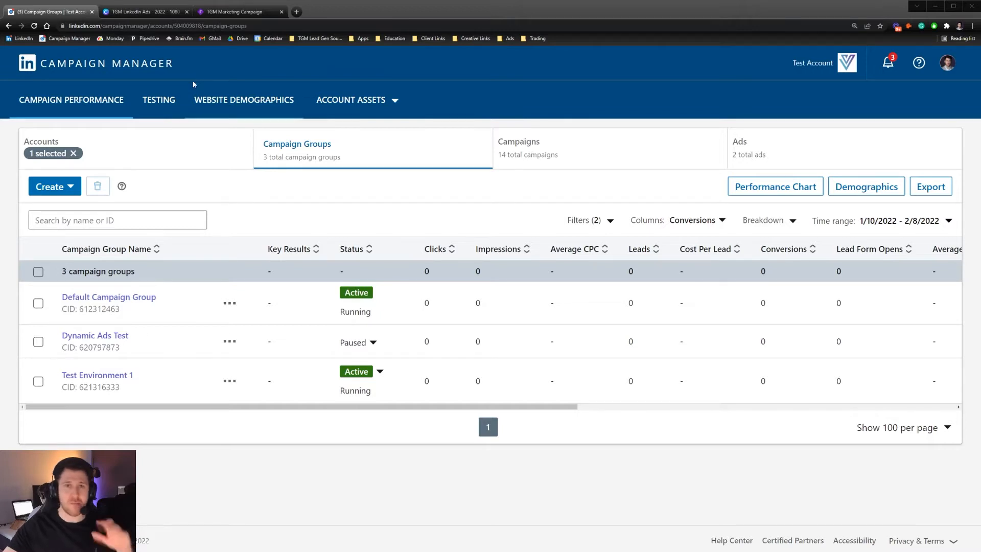
Switch to the TGM LinkedIn Ads design in Canva and review several of its ad creative pages
left_click(142, 11)
left_click(217, 270)
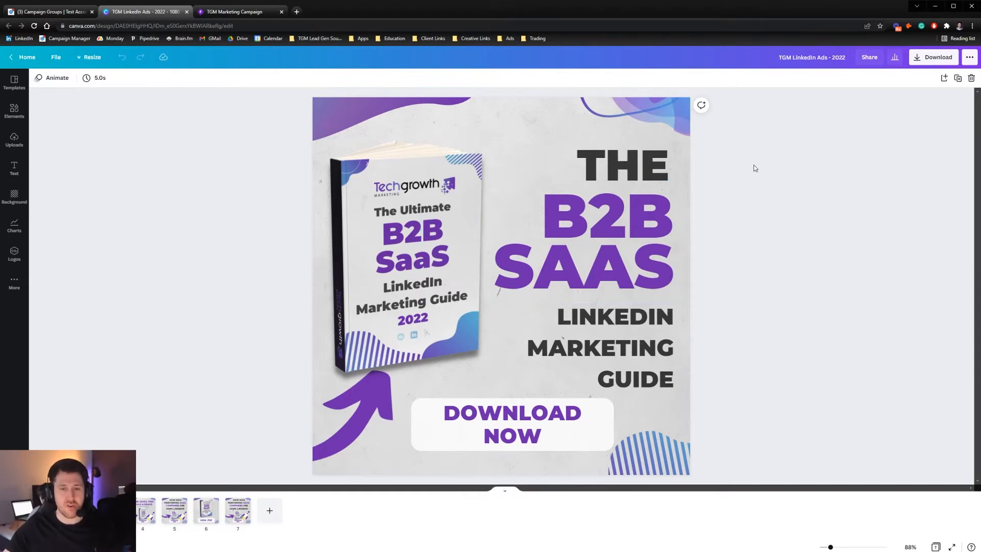
left_click(79, 511)
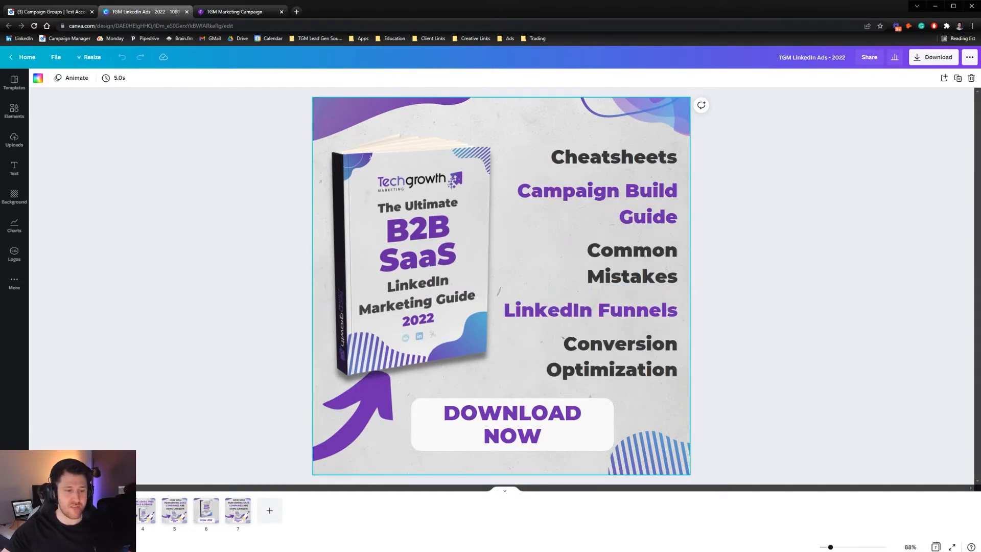
left_click(111, 511)
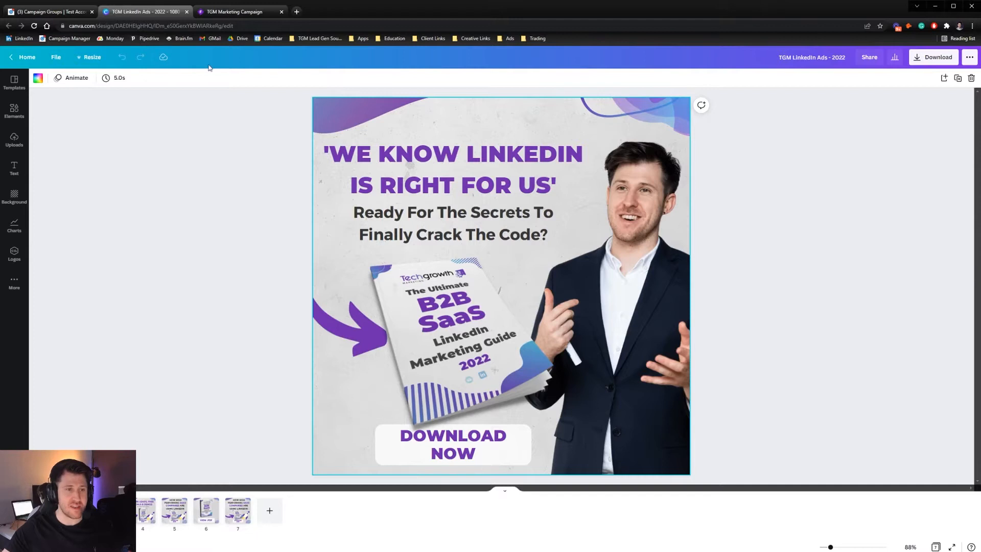
Switch to the TGM Marketing Campaign board in Whimsical and examine its campaign information, campaign group, ads and lead form sections
left_click(234, 12)
scroll(641, 212, "down", 6)
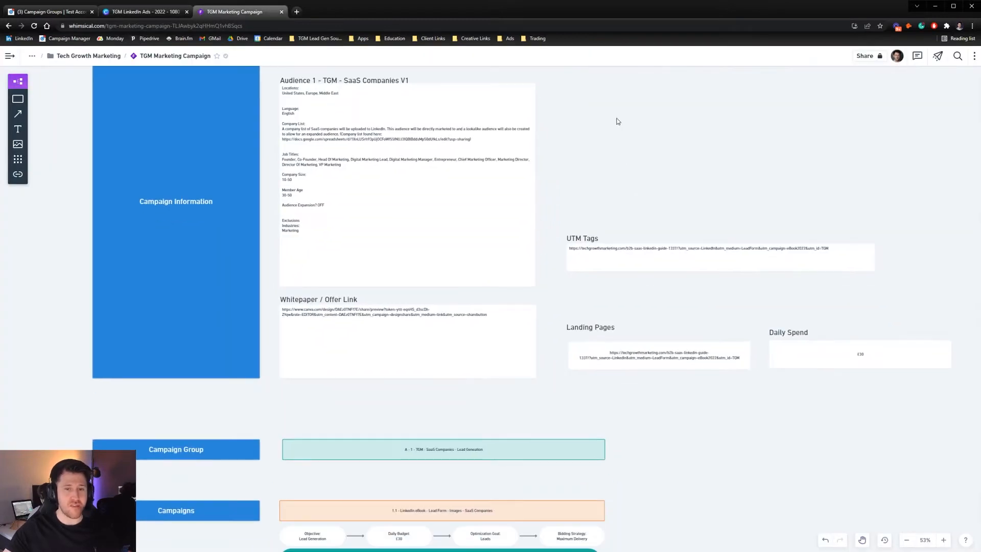
scroll(624, 302, "down", 5)
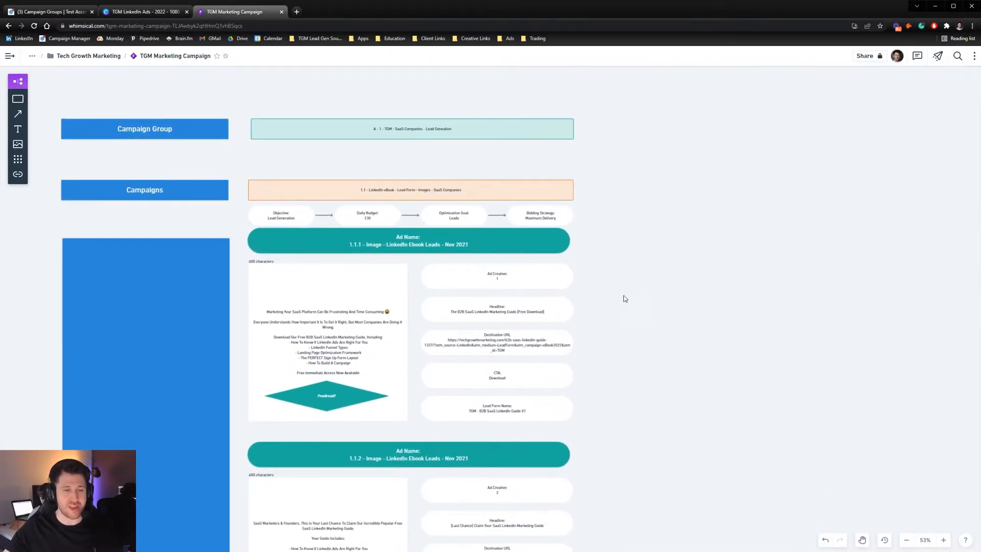
scroll(677, 231, "down", 3)
scroll(681, 213, "up", 5)
scroll(584, 388, "up", 5)
scroll(584, 388, "right", 3)
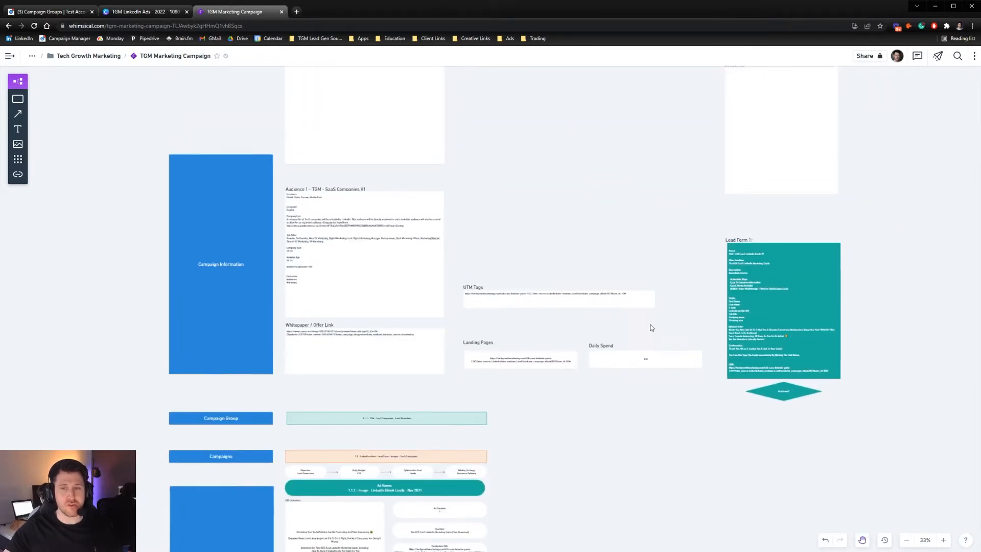
scroll(490, 314, "down", 3)
scroll(491, 313, "left", 1)
scroll(522, 275, "down", 4)
scroll(522, 274, "left", 2)
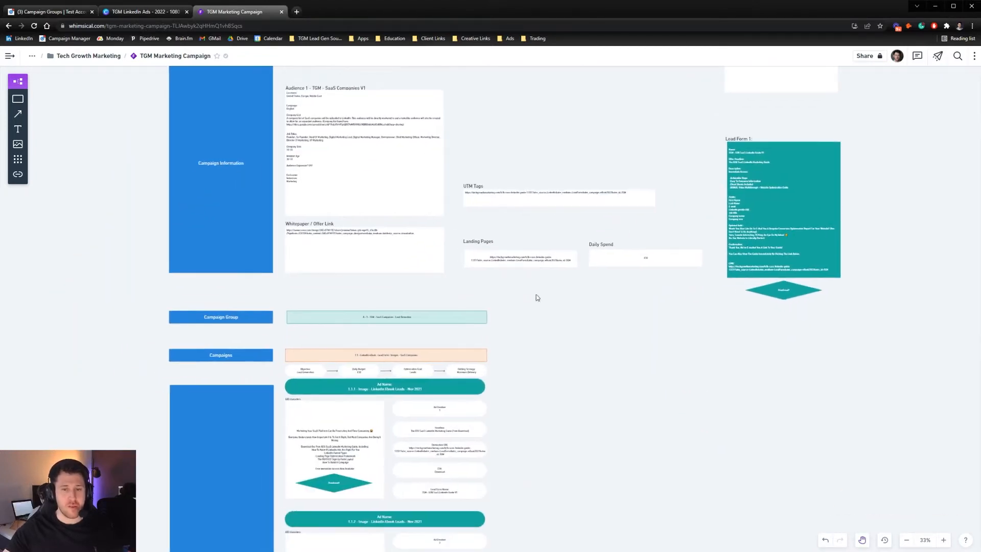
Examine the planned campaign's name, objective, daily budget, optimization goal, bidding strategy and ad 1.1.1 details on the board
scroll(552, 320, "up", 5)
scroll(562, 332, "down", 4)
scroll(612, 311, "left", 2)
scroll(673, 291, "up", 3)
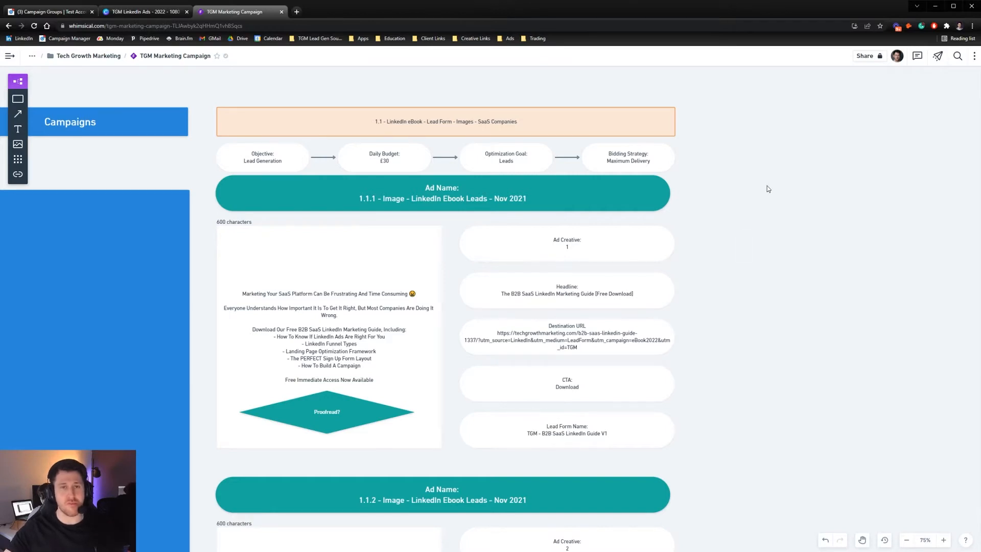
scroll(766, 186, "up", 1)
scroll(767, 186, "right", 1)
scroll(747, 253, "down", 4)
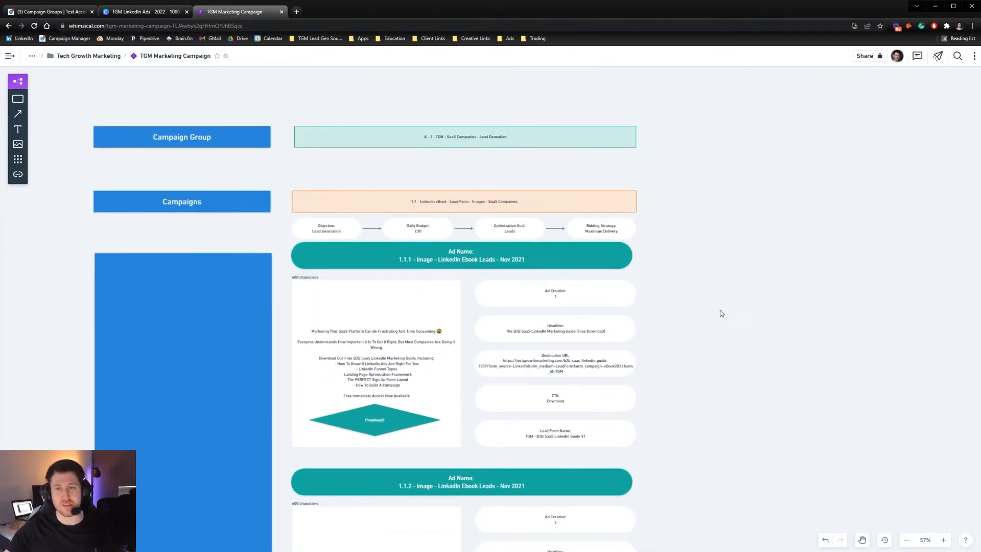
left_click_drag(693, 241, 547, 286)
scroll(629, 258, "down", 4)
left_click_drag(749, 246, 596, 285)
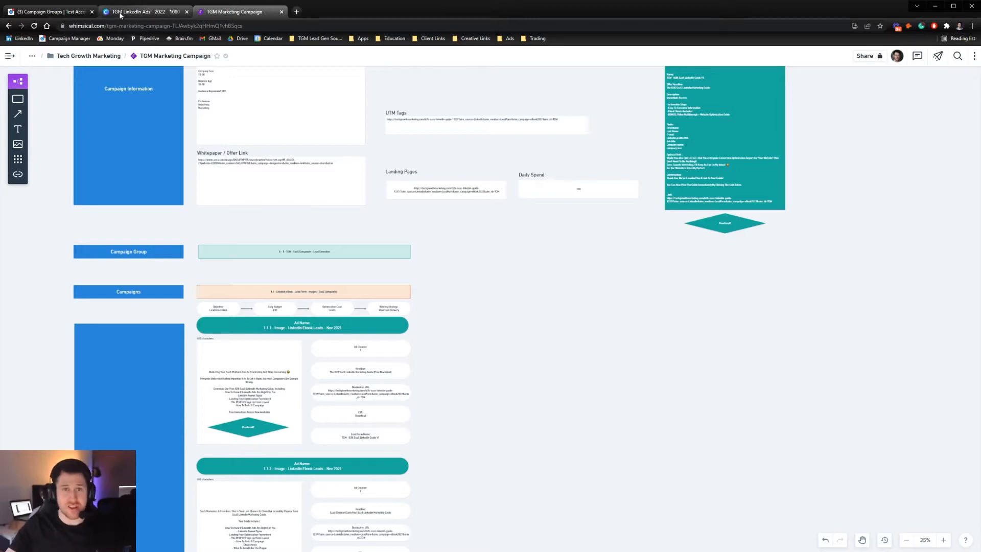
Look over the stack of planned ads beneath the campaign on the Whimsical board and return to LinkedIn Campaign Manager
left_click(51, 13)
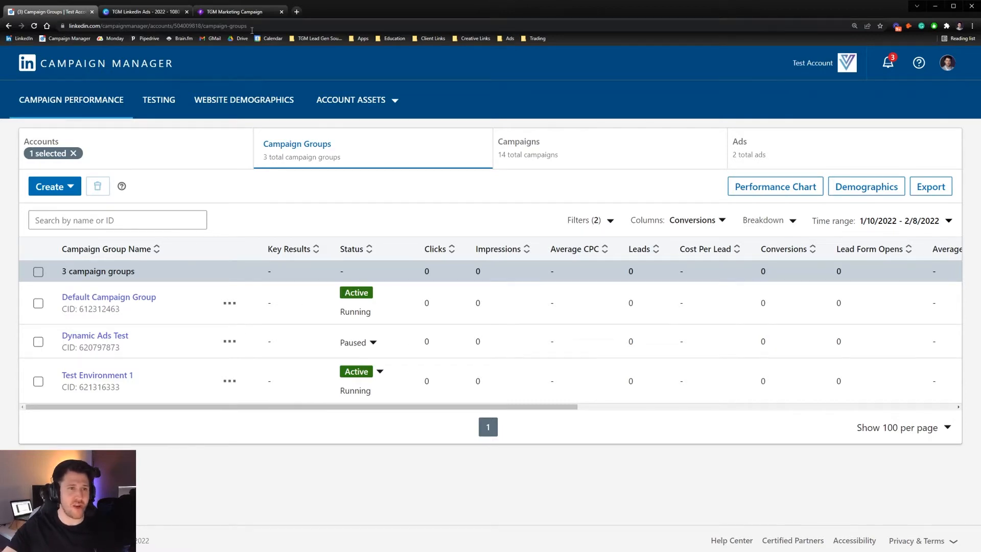
left_click(240, 11)
scroll(613, 325, "down", 3)
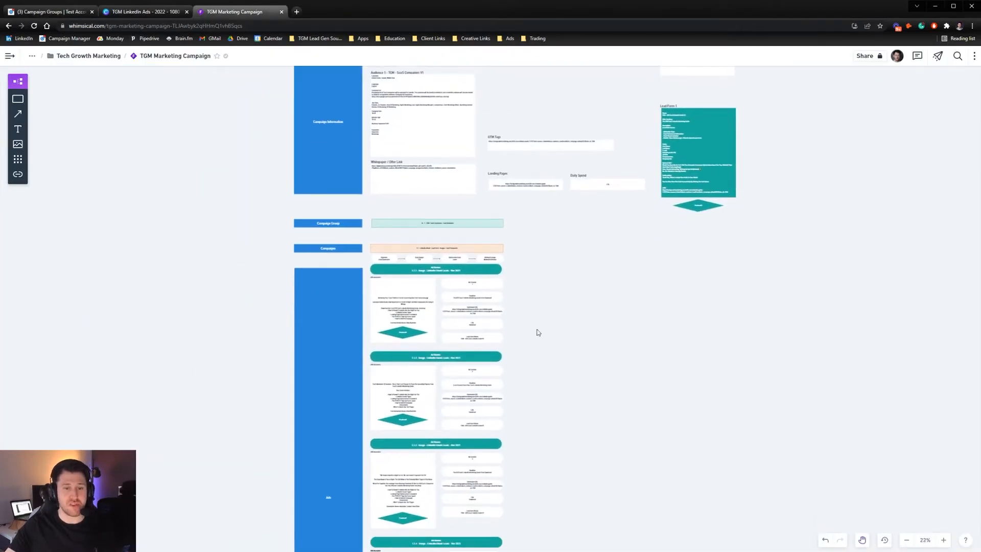
scroll(546, 342, "down", 3)
scroll(587, 258, "down", 1)
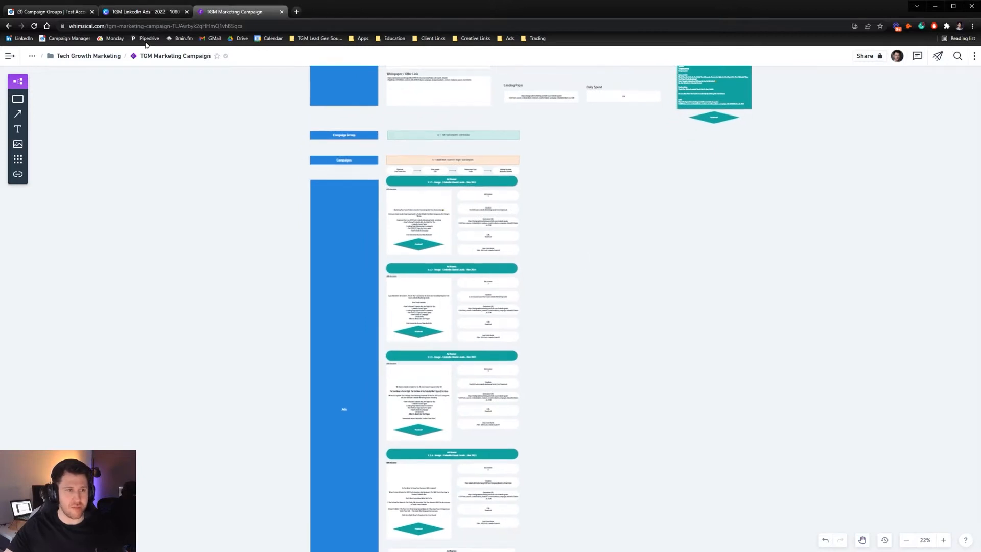
left_click(48, 11)
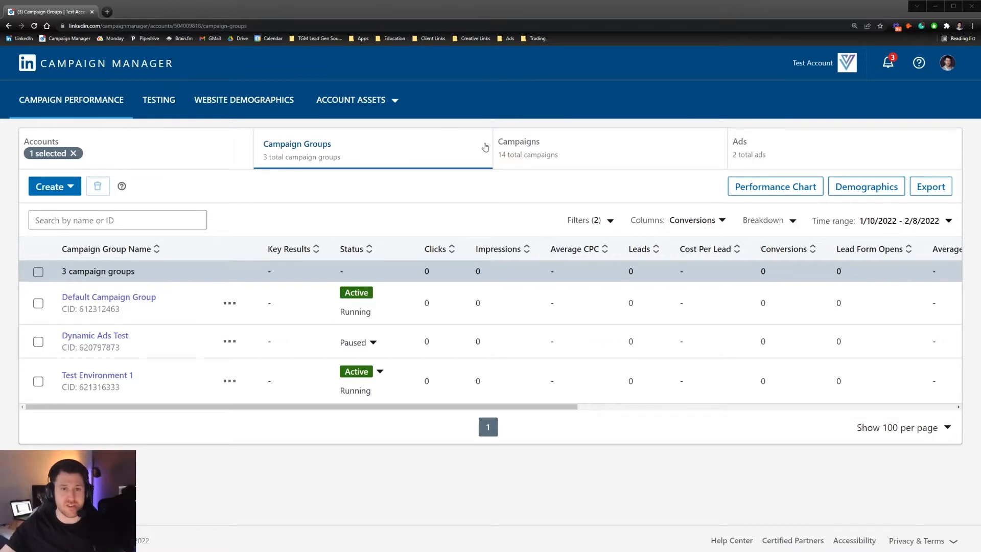
Review the test account's campaigns list and ads list, and return to the campaign groups list
left_click(557, 147)
scroll(384, 329, "up", 2)
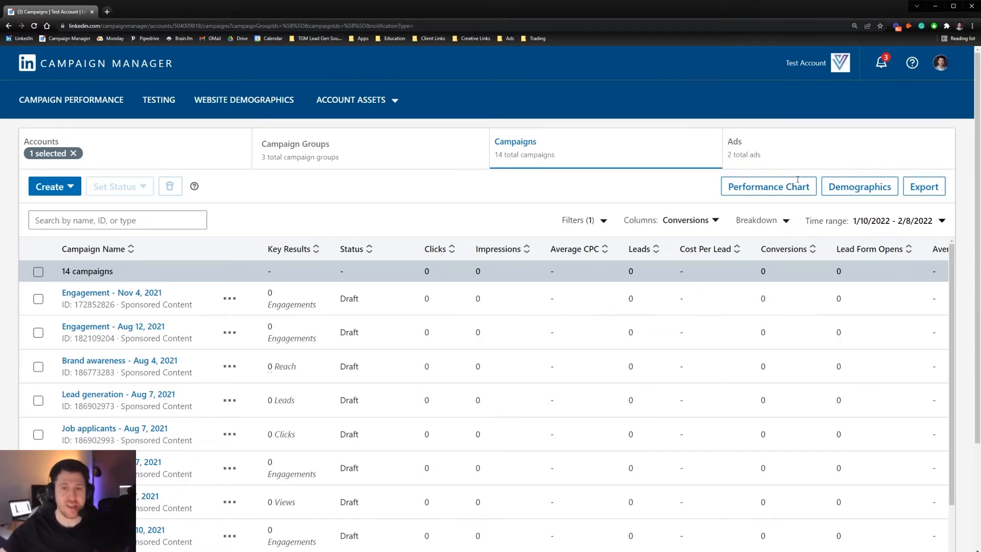
left_click(737, 153)
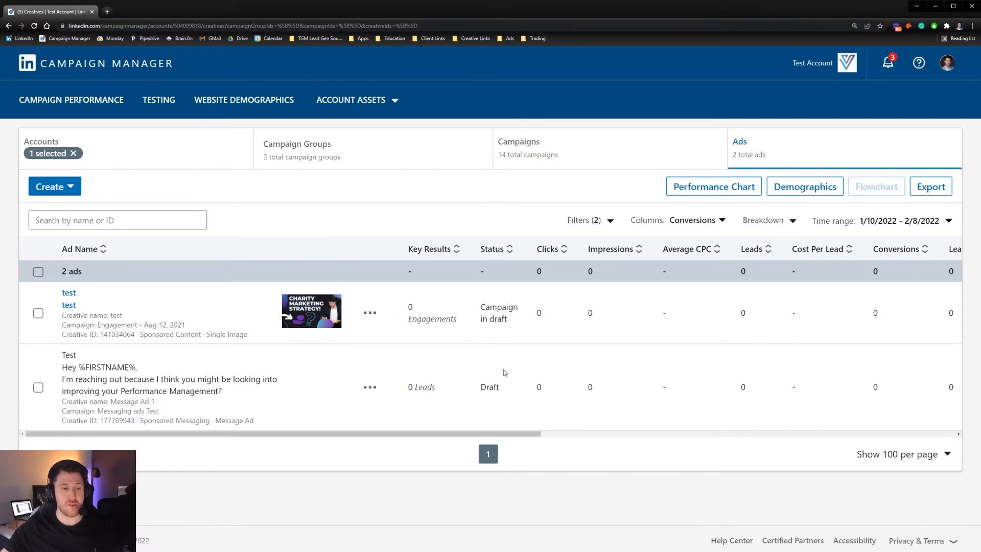
left_click(346, 164)
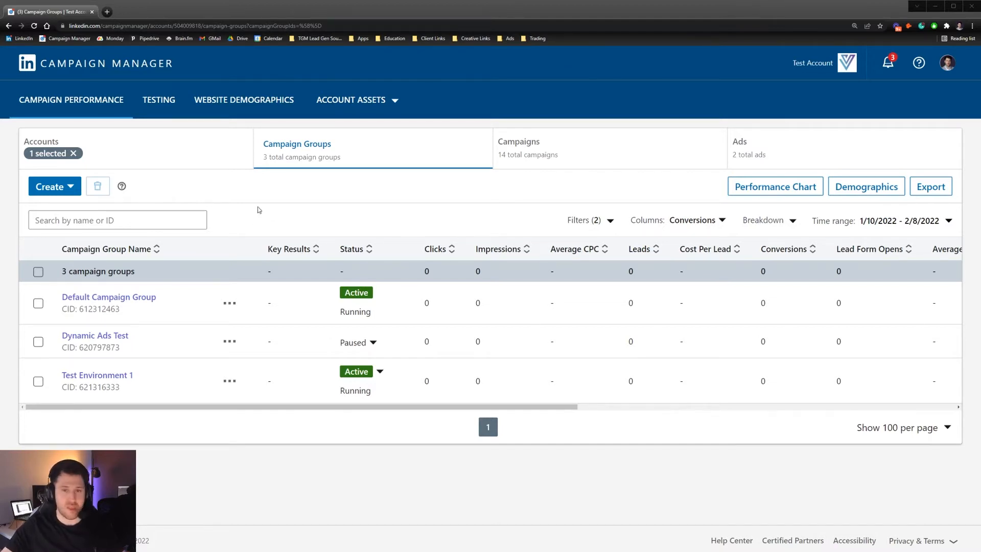
Start a new campaign group and enter the name "A - 1 - TGM - SaaS Companies - Lead Geneation"
left_click(55, 187)
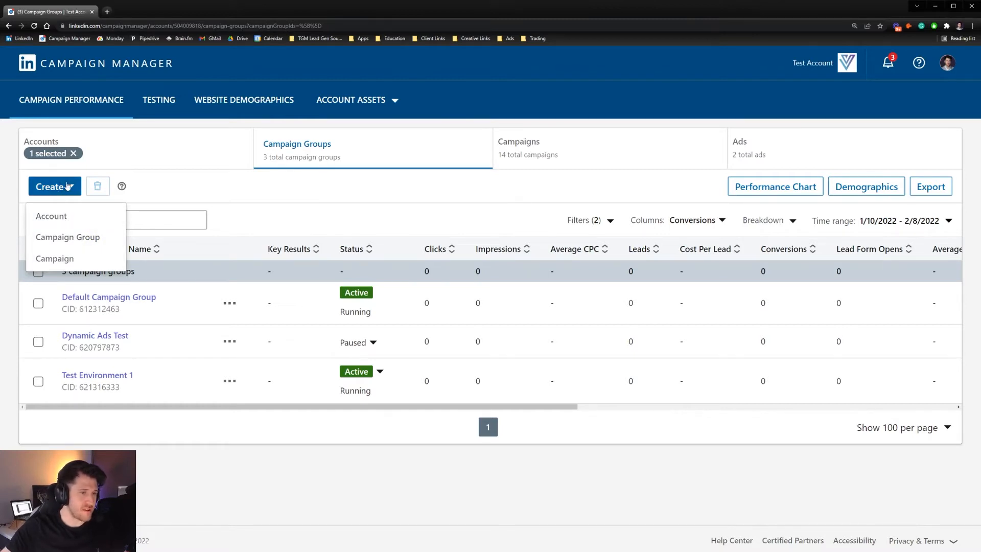
left_click(71, 242)
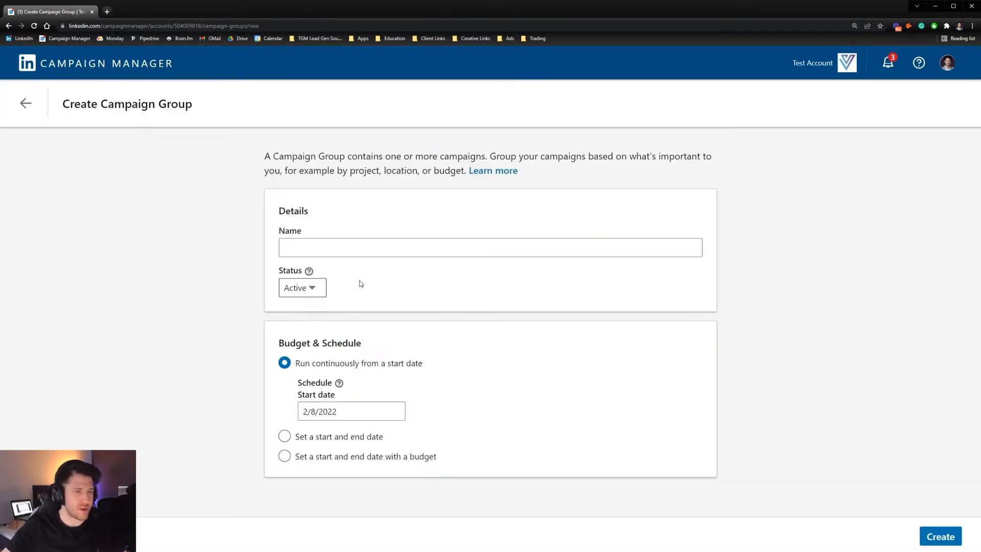
left_click(414, 251)
type("A - 1 - TGM - SaaS Companies - Lead Geneation")
left_click(269, 285)
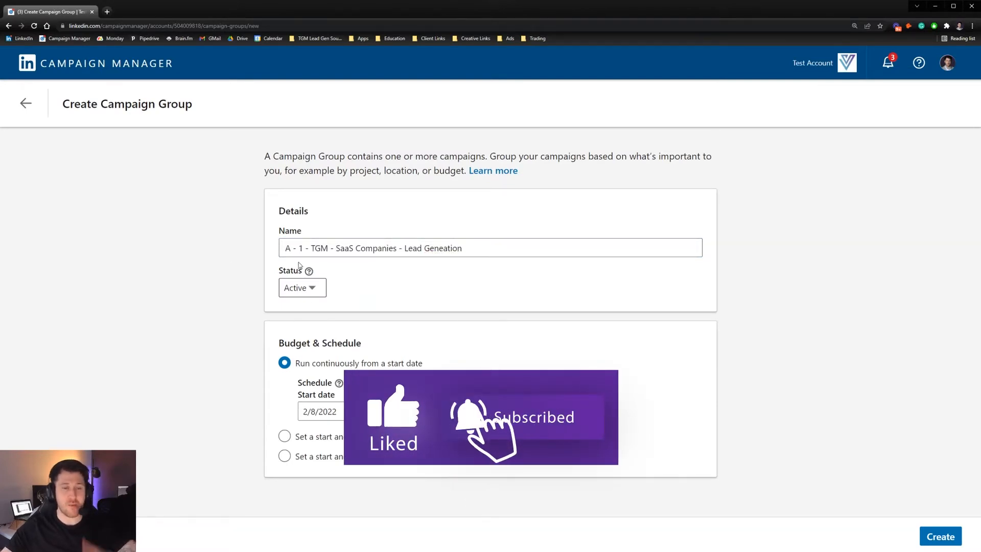
Correct the last word of the group name to "Generation" and create the campaign group, running continuously from its start date
left_click(291, 250)
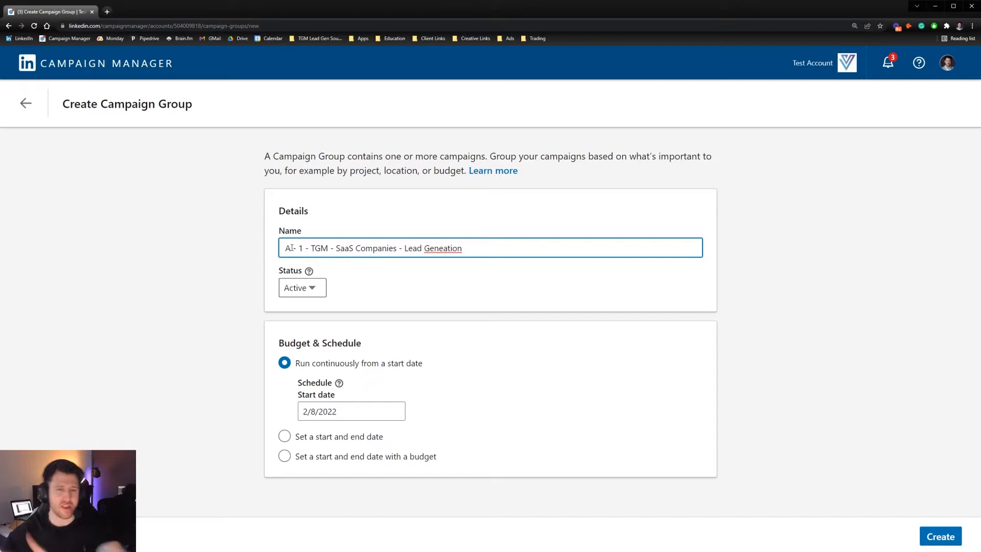
double_click(437, 245)
type("Generation")
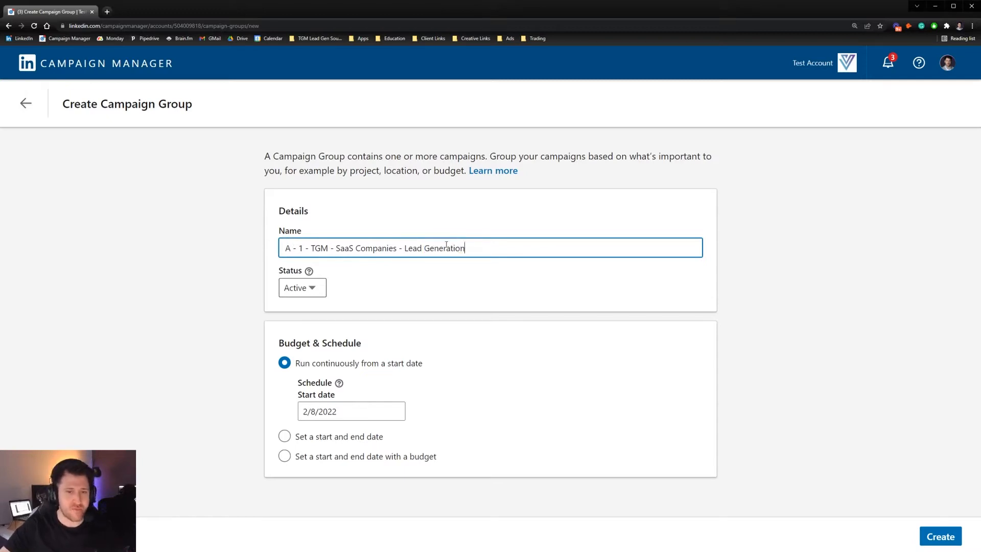
left_click_drag(326, 250, 478, 248)
left_click(312, 248)
left_click(398, 249)
left_click(478, 248)
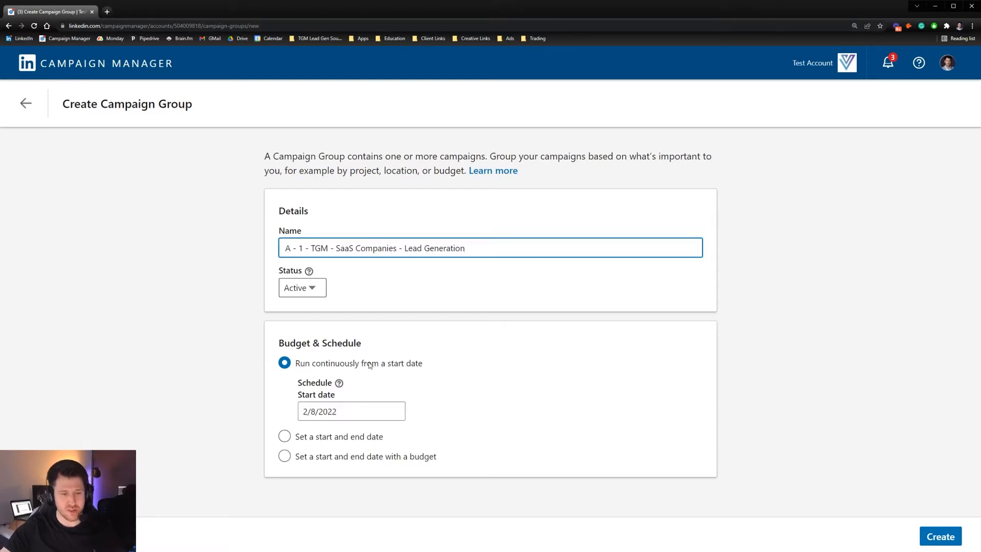
left_click(941, 536)
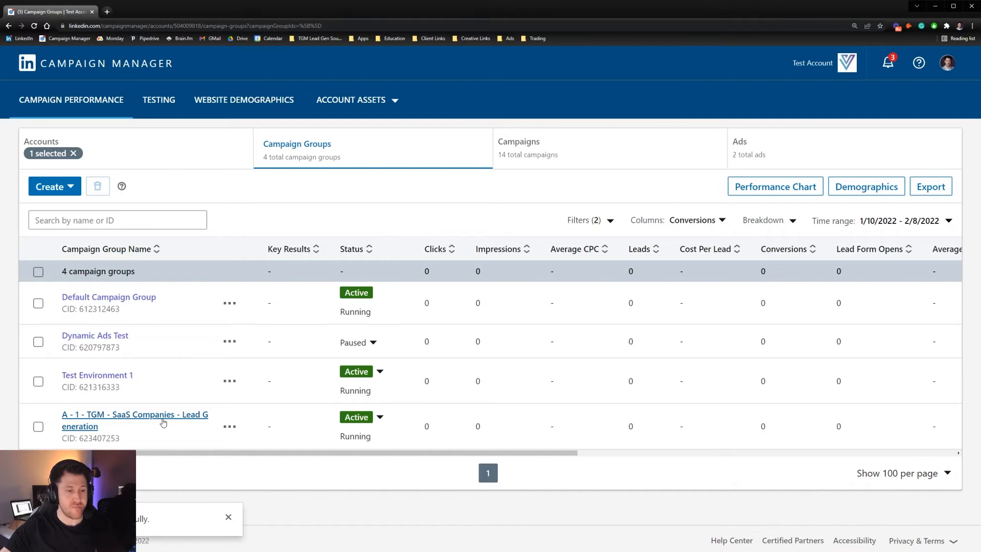
left_click(160, 418)
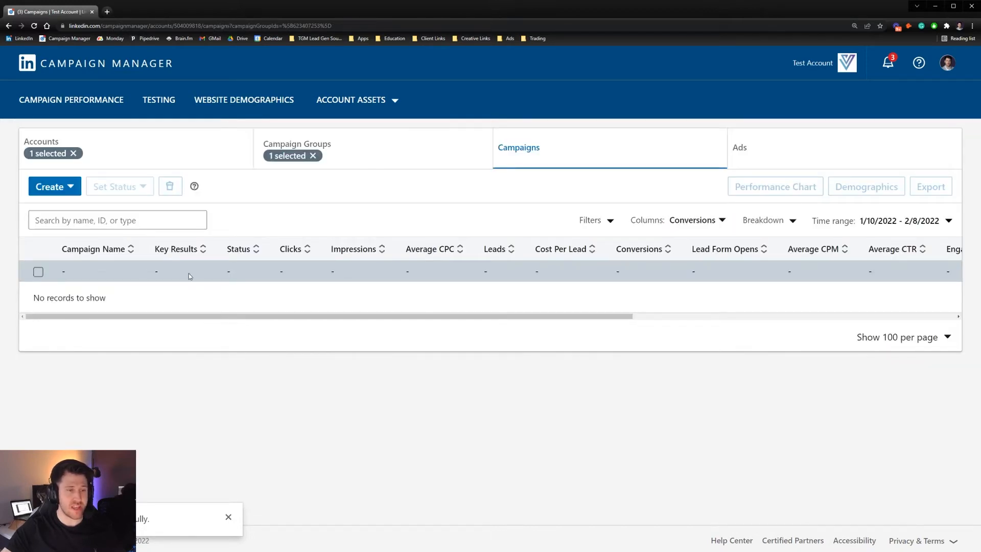
left_click(70, 188)
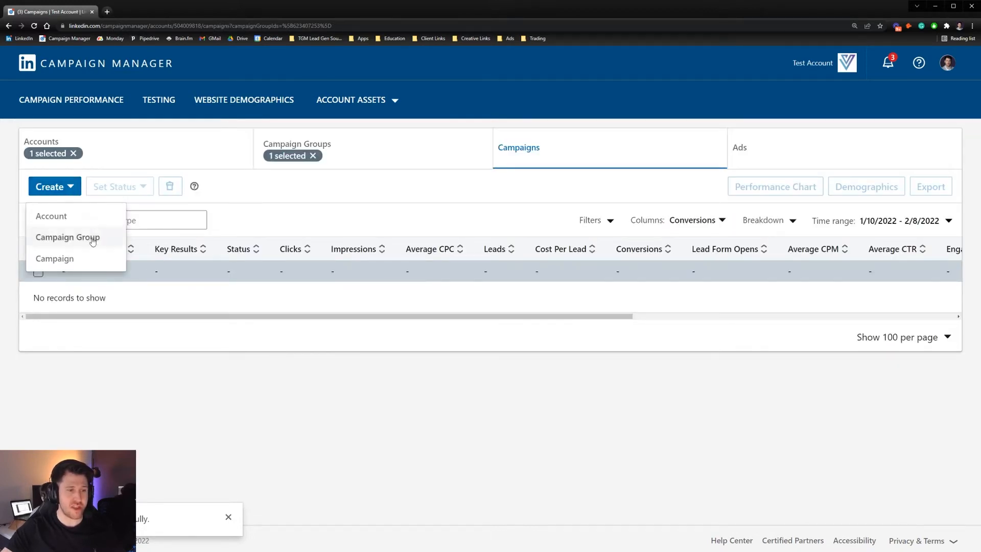
left_click(69, 265)
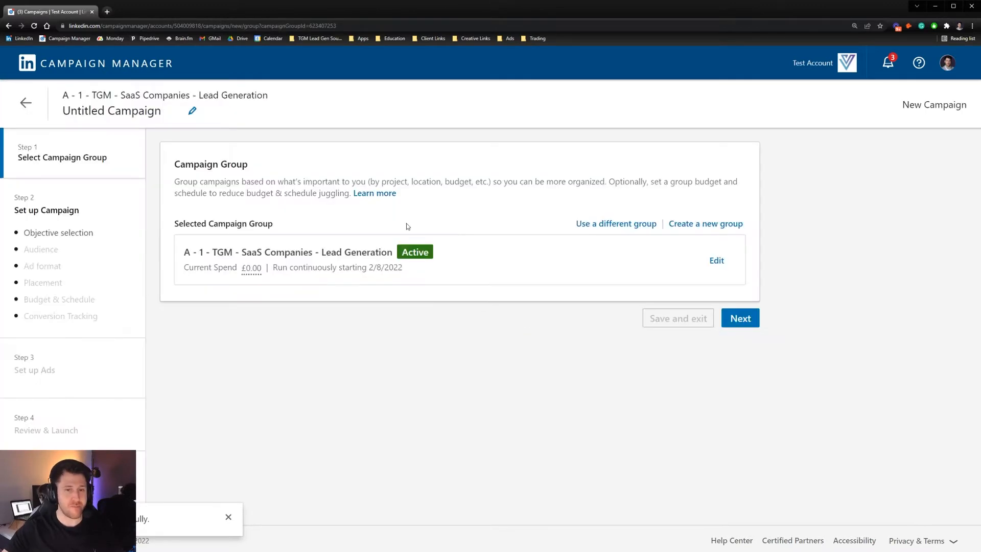
left_click_drag(64, 96, 278, 101)
left_click(280, 102)
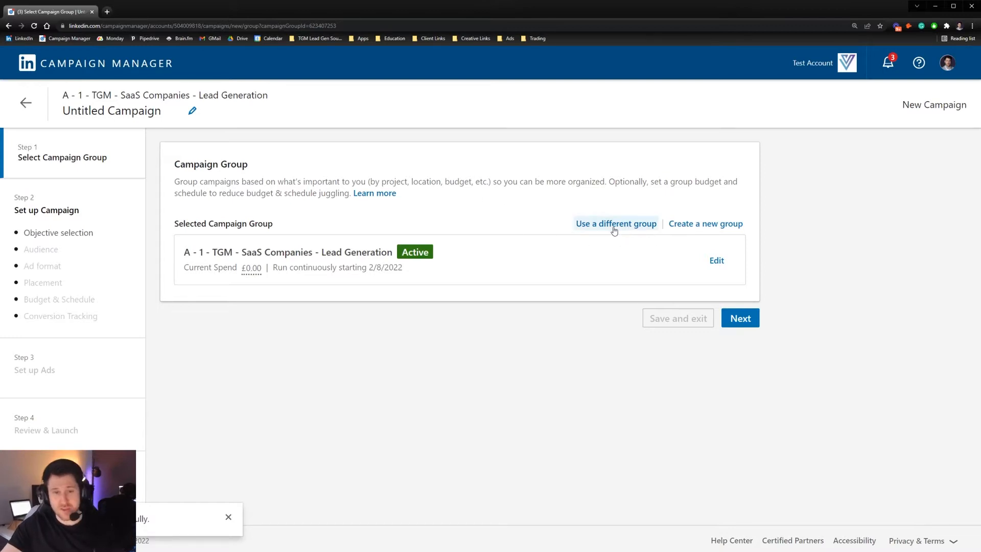
left_click(25, 102)
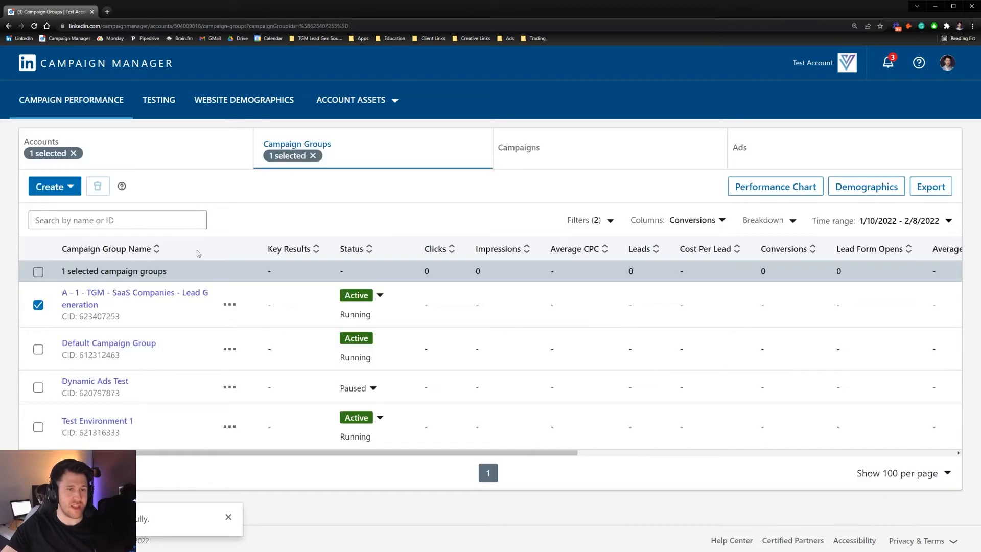
left_click(38, 305)
Start a new campaign and assign it to the group "A - 1 - TGM - SaaS Companies - Lead Generation"
left_click(72, 187)
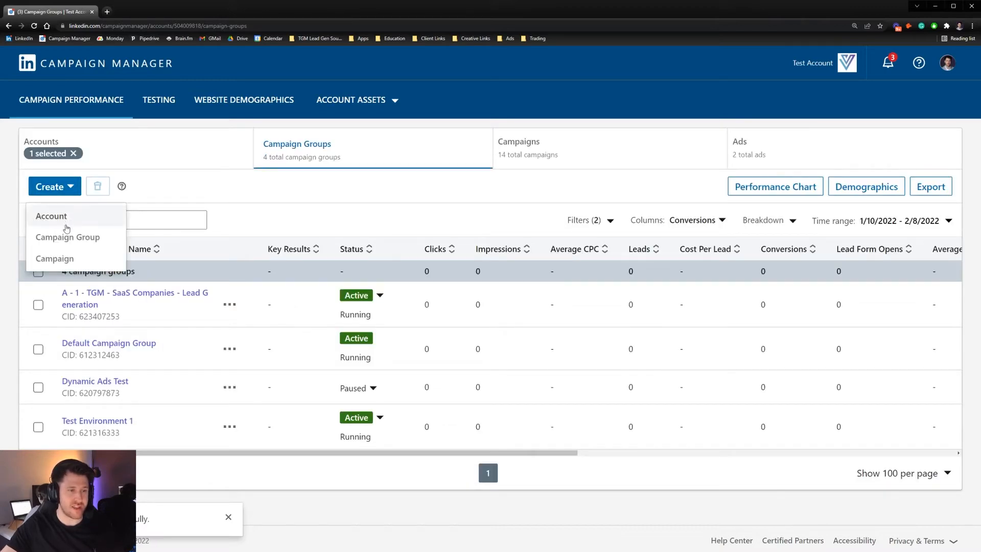
left_click(56, 259)
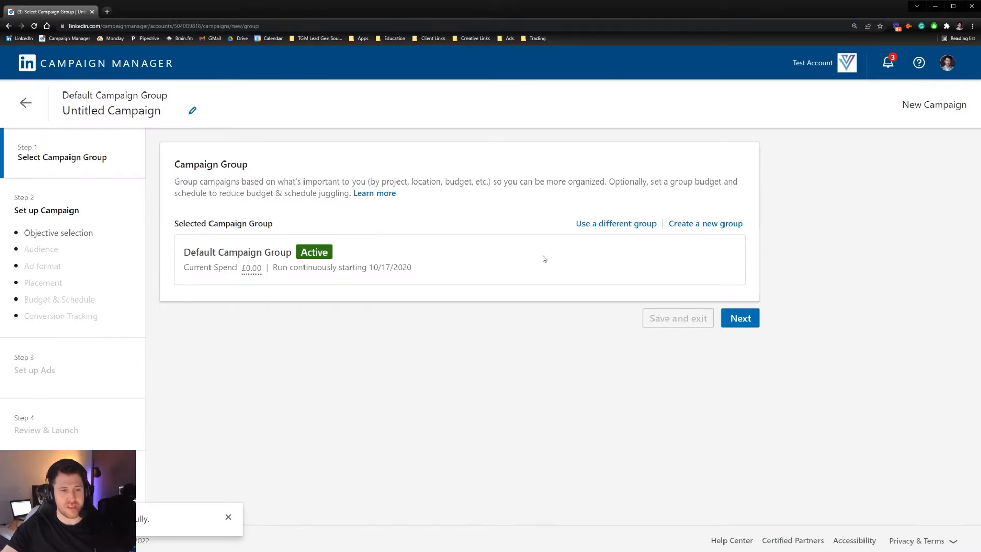
left_click(618, 224)
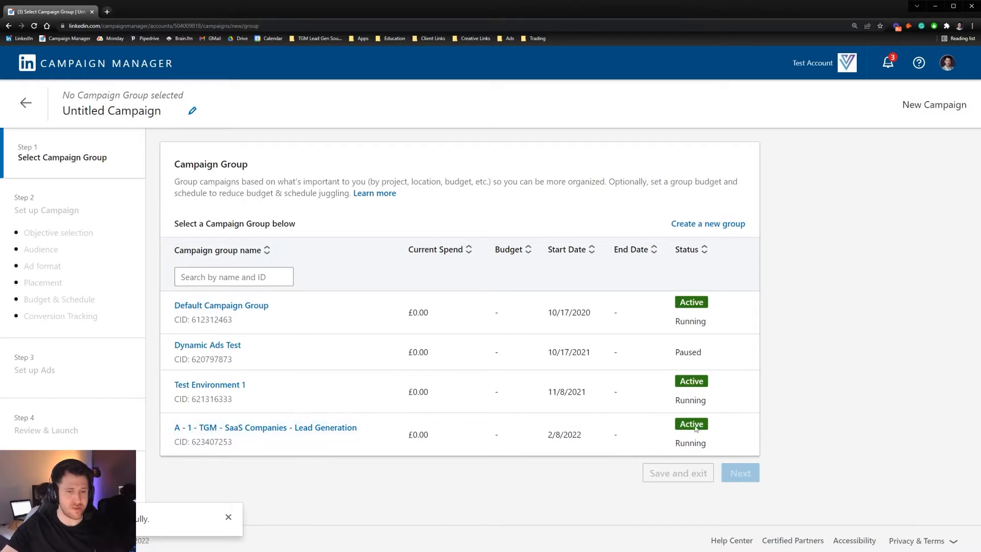
left_click(271, 427)
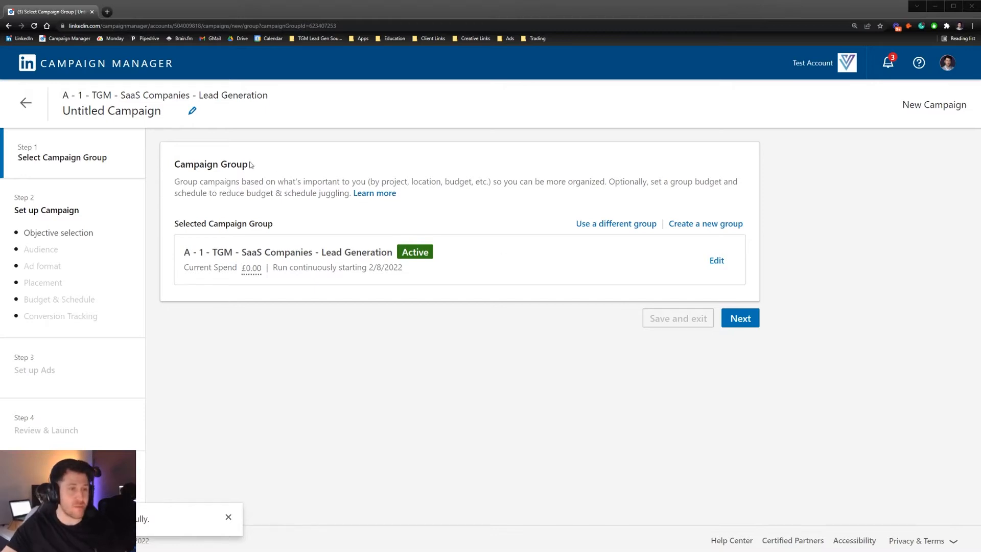
Name the untitled campaign "1.1 - LinkedIn eBook - Lead Form - Images - SaaS Companies"
left_click(192, 112)
type("1.1 - LinkedIn eBook - Lead Form - Images - SaaS Companies")
key("Return")
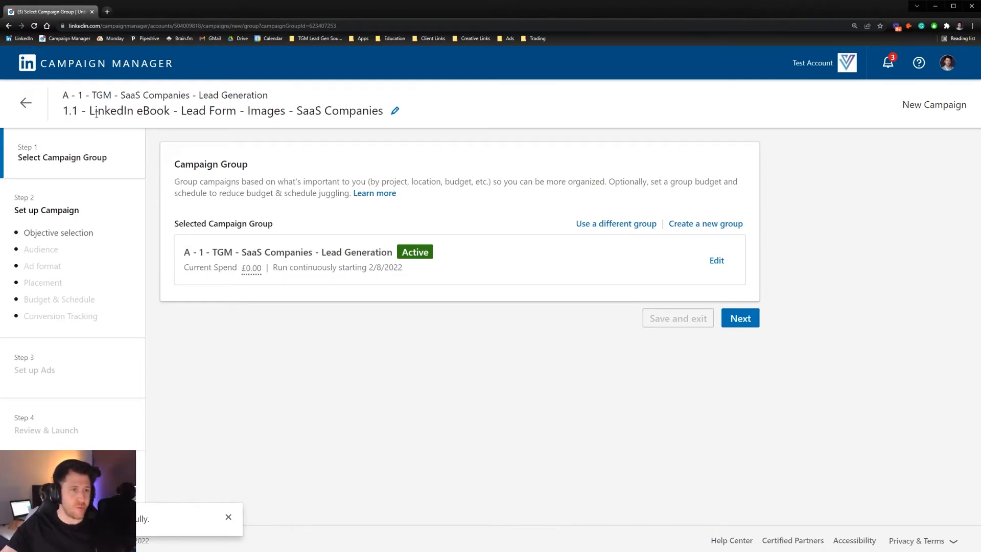
left_click_drag(91, 110, 250, 111)
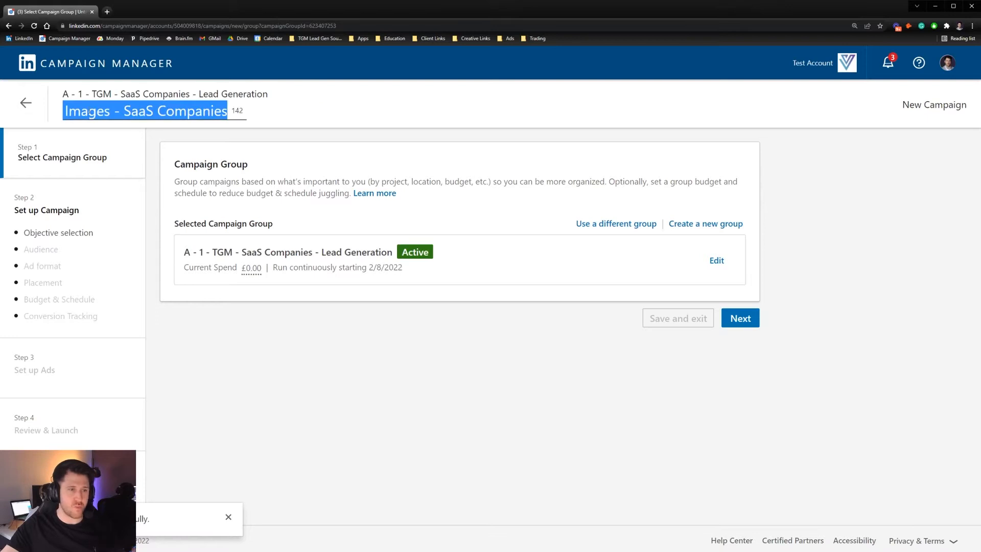
Check the full campaign name, confirm it, and continue to the campaign setup with the selected campaign group
left_click(138, 111)
left_click_drag(157, 111, 272, 119)
left_click_drag(84, 111, 50, 108)
left_click(332, 113)
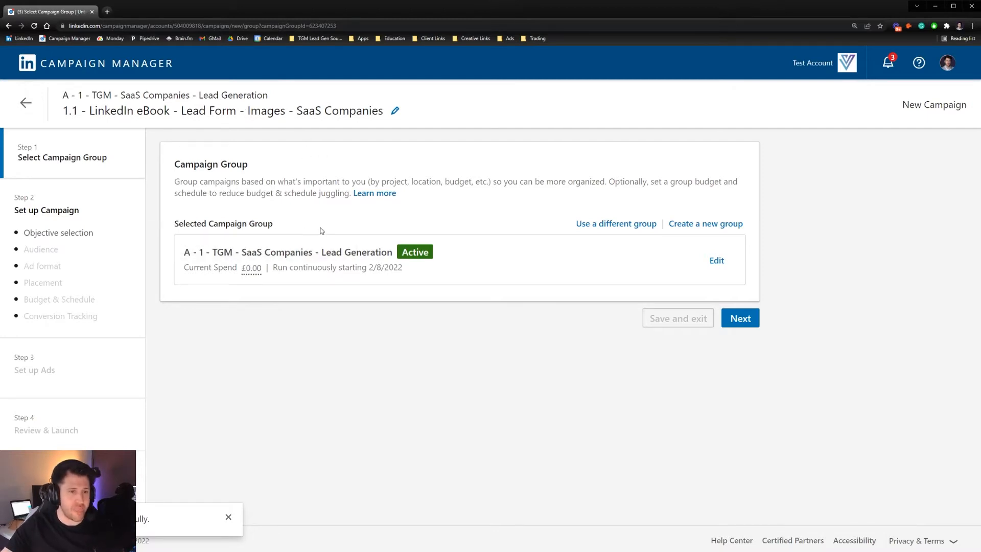
left_click(739, 317)
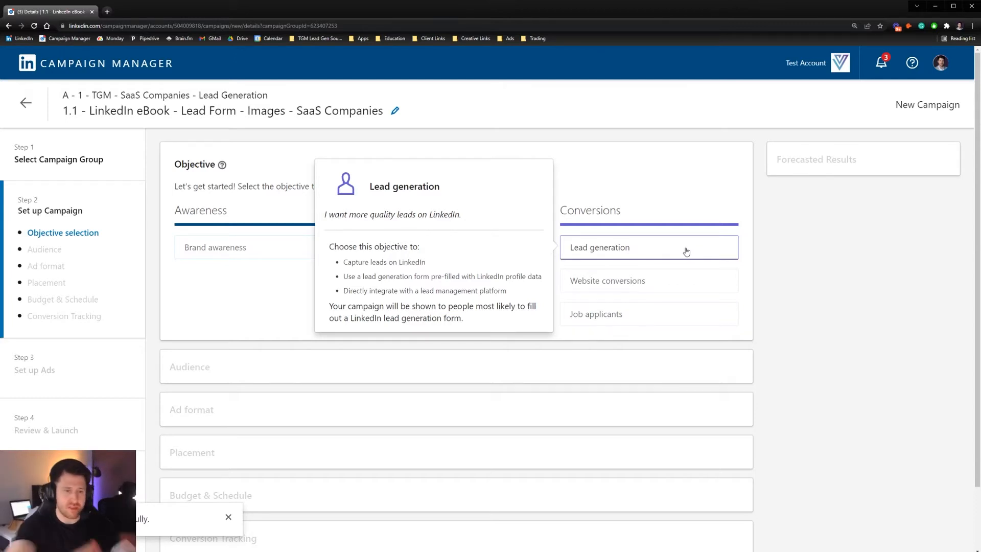
Choose Lead generation under Conversions as the campaign objective
mouse_move(446, 251)
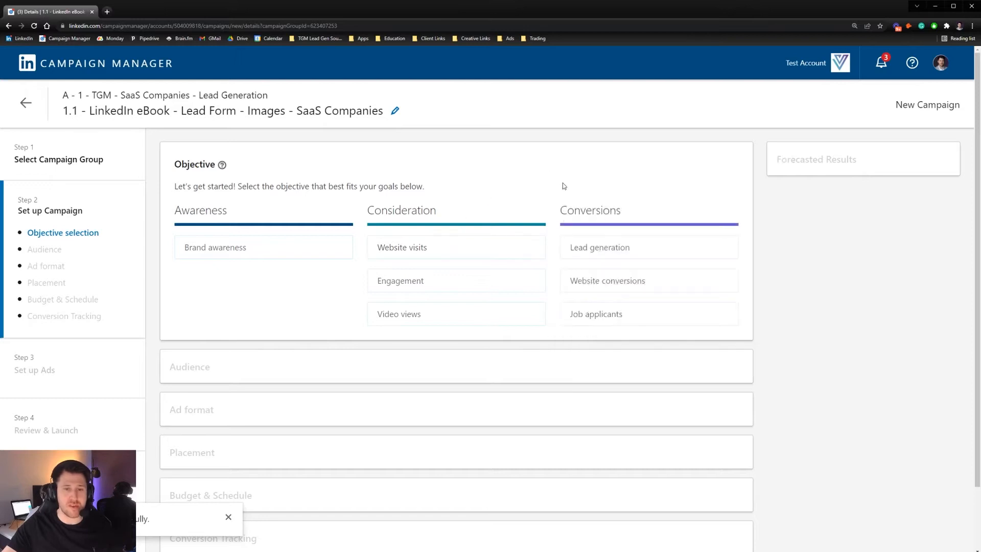
mouse_move(618, 250)
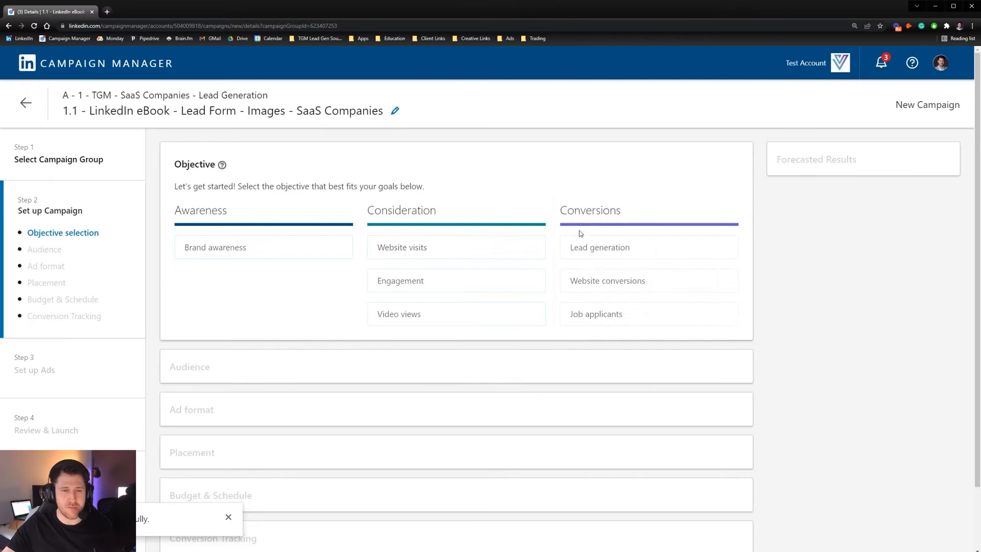
left_click(632, 249)
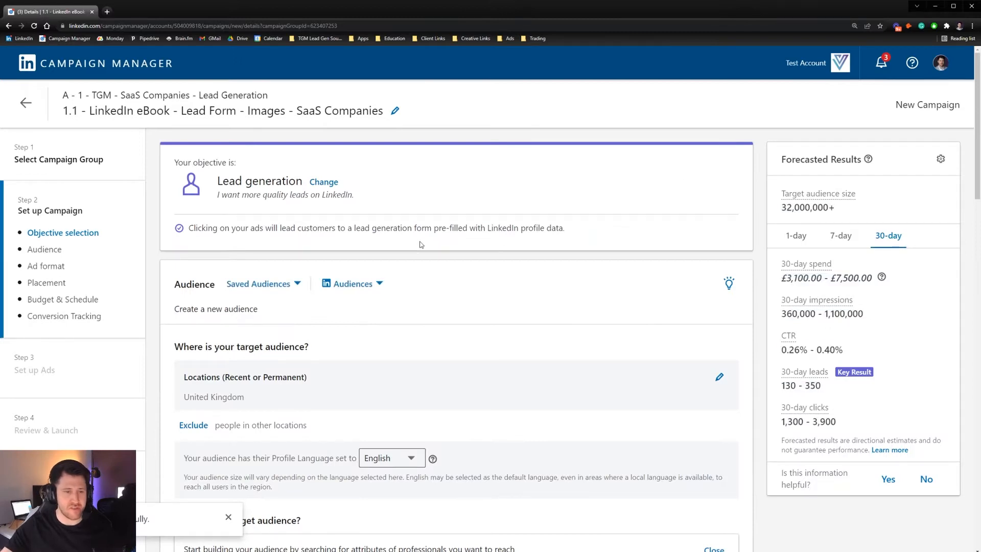
Examine the default location, language and attribute settings of the audience together with the forecasted target audience size
scroll(420, 244, "down", 2)
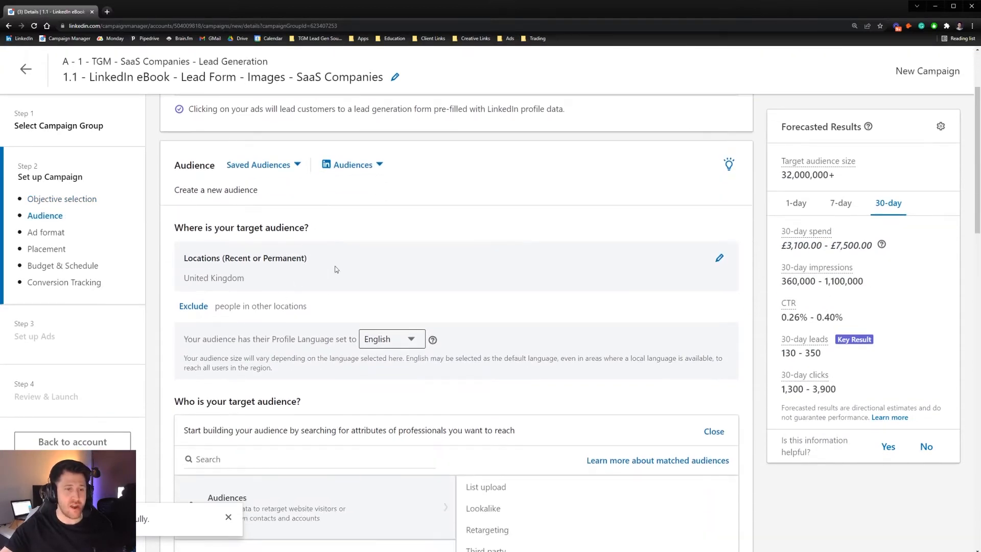
scroll(336, 269, "down", 2)
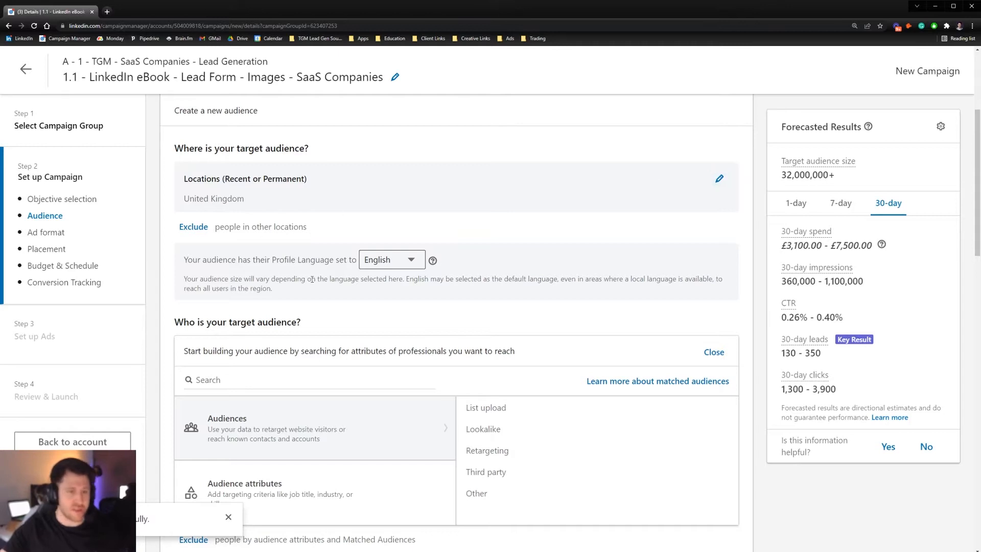
scroll(363, 293, "down", 1)
scroll(381, 368, "down", 1)
scroll(389, 335, "up", 1)
scroll(409, 327, "down", 1)
left_click_drag(841, 176, 777, 175)
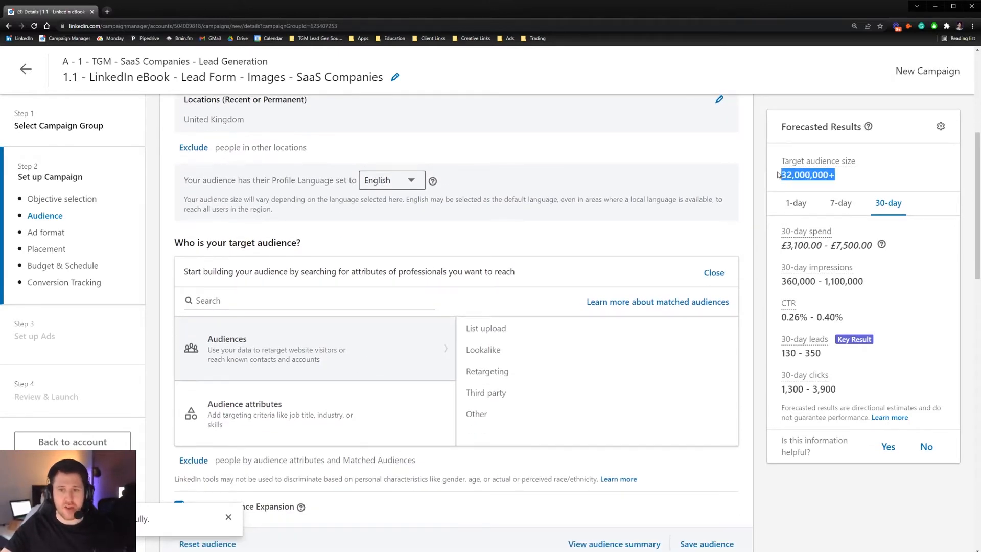
left_click(812, 175)
mouse_move(781, 176)
left_mouse_down()
mouse_move(844, 181)
mouse_move(786, 176)
left_mouse_up()
left_click(841, 176)
left_click(783, 176)
left_click(842, 179)
left_click(783, 177)
left_click(845, 182)
left_click(783, 178)
left_click(839, 179)
left_click(787, 177)
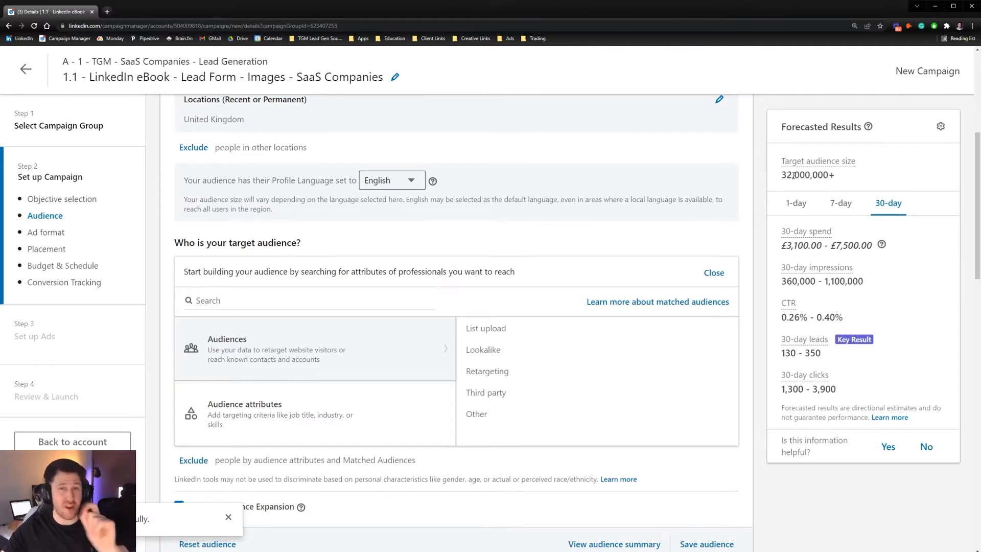
mouse_move(843, 178)
left_mouse_down()
mouse_move(780, 176)
mouse_move(838, 180)
left_mouse_up()
left_click(782, 176)
left_click(835, 180)
left_click(785, 176)
left_click(838, 180)
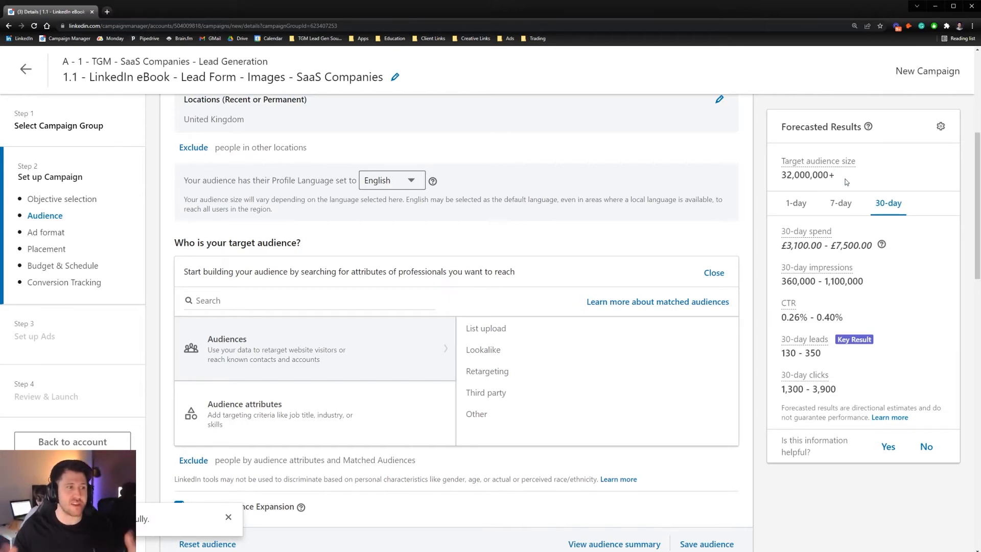
mouse_move(843, 179)
left_mouse_down()
mouse_move(781, 177)
mouse_move(836, 177)
left_mouse_up()
left_click(791, 186)
left_click(841, 177)
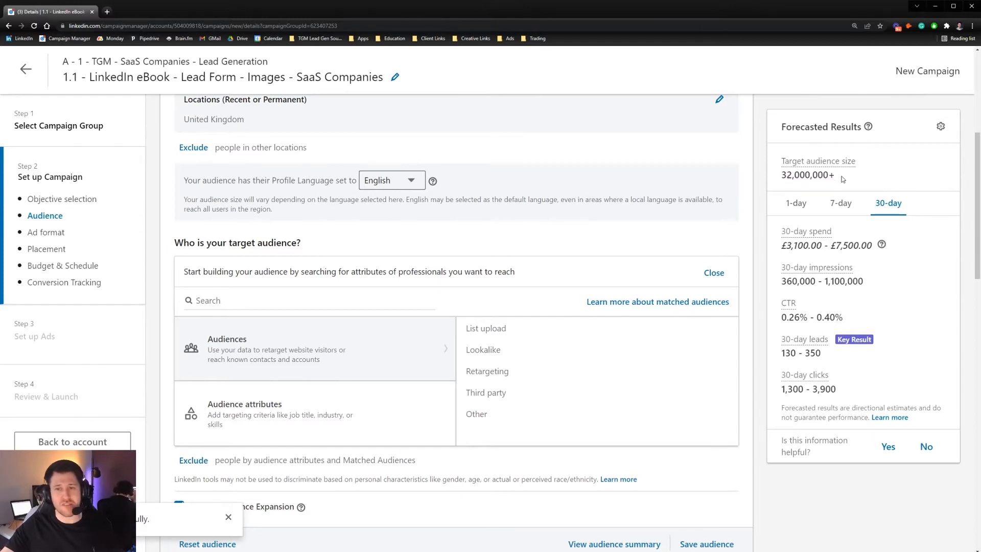
mouse_move(787, 177)
left_mouse_down()
mouse_move(823, 176)
mouse_move(791, 176)
left_mouse_up()
left_click(828, 177)
left_click(790, 177)
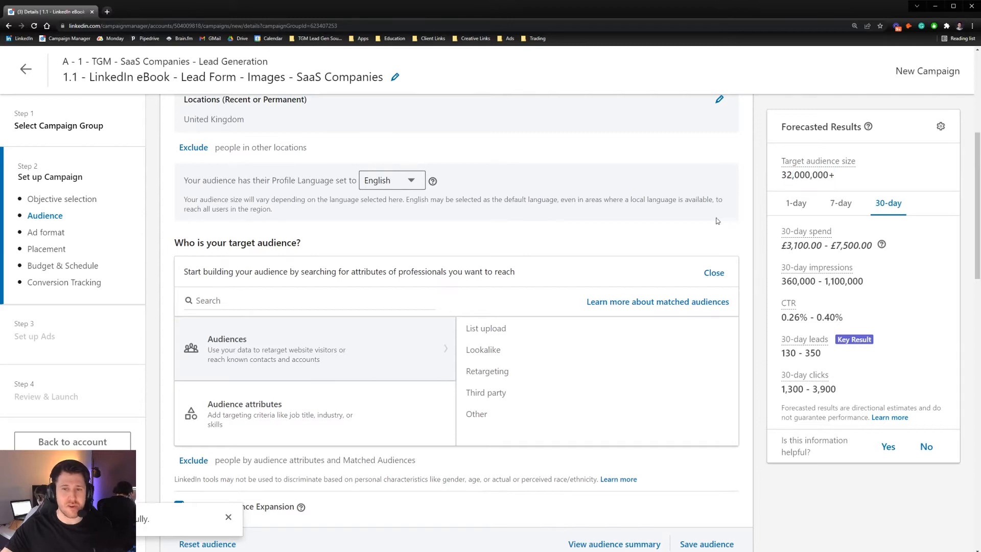
Target the Computer Software company industry within Software & IT Services as an audience attribute
scroll(694, 259, "up", 2)
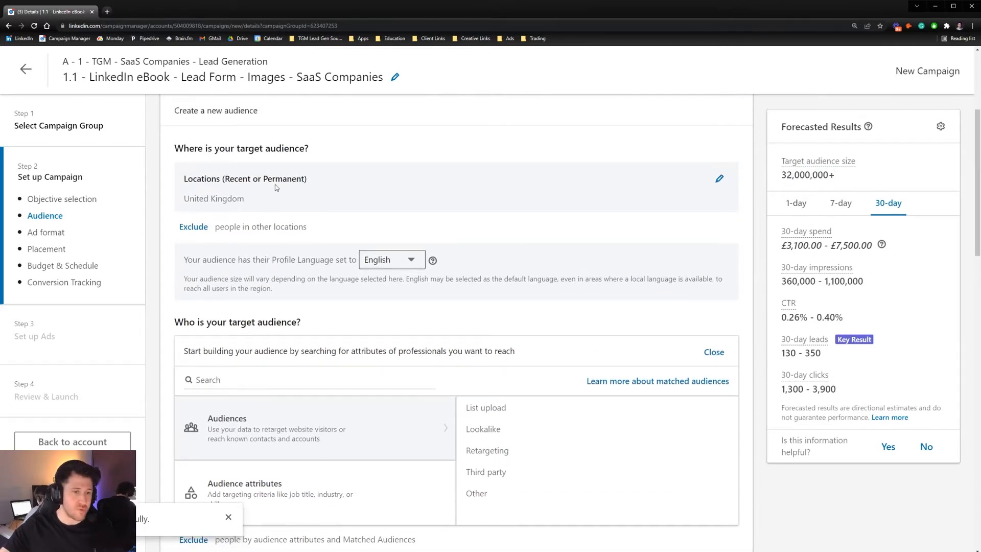
scroll(295, 291, "down", 2)
scroll(263, 275, "down", 1)
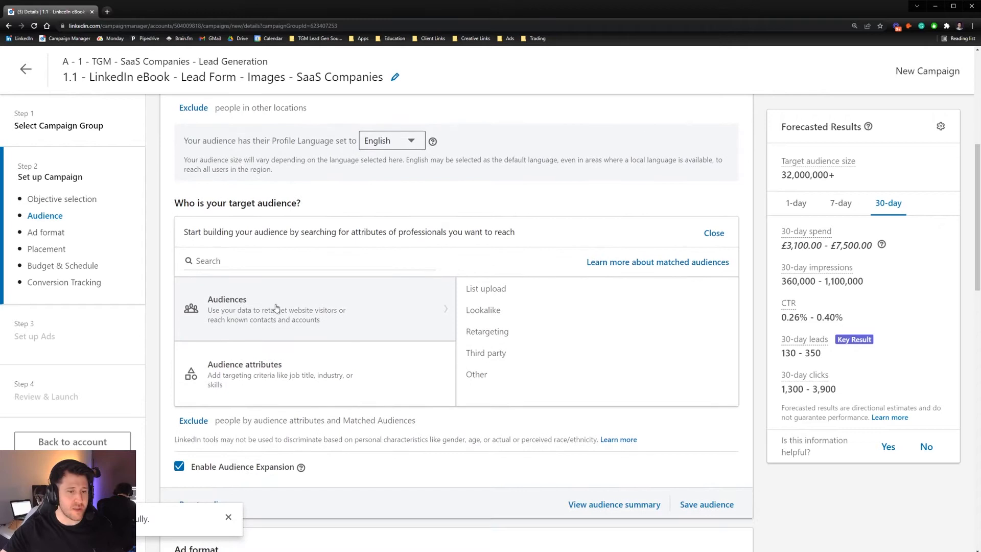
left_click(317, 376)
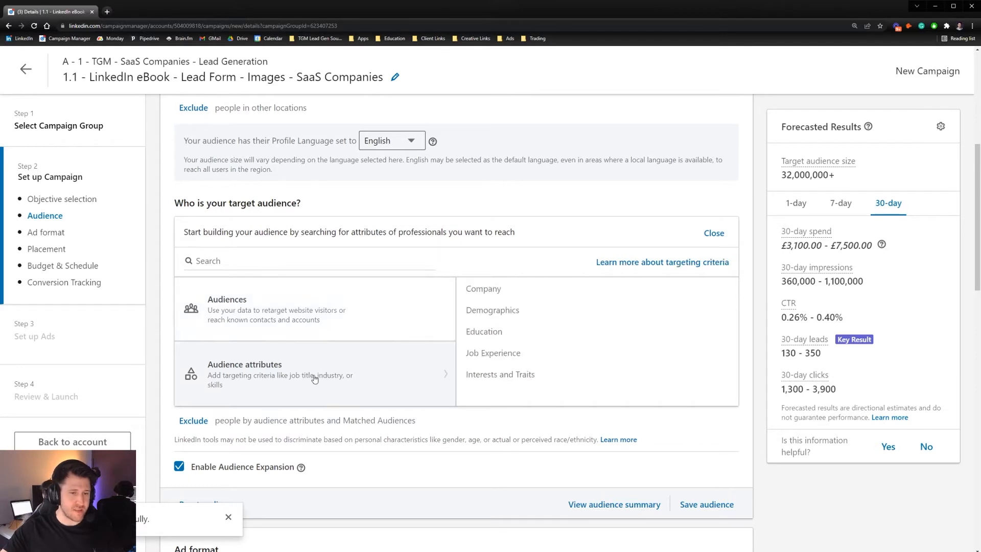
left_click(485, 290)
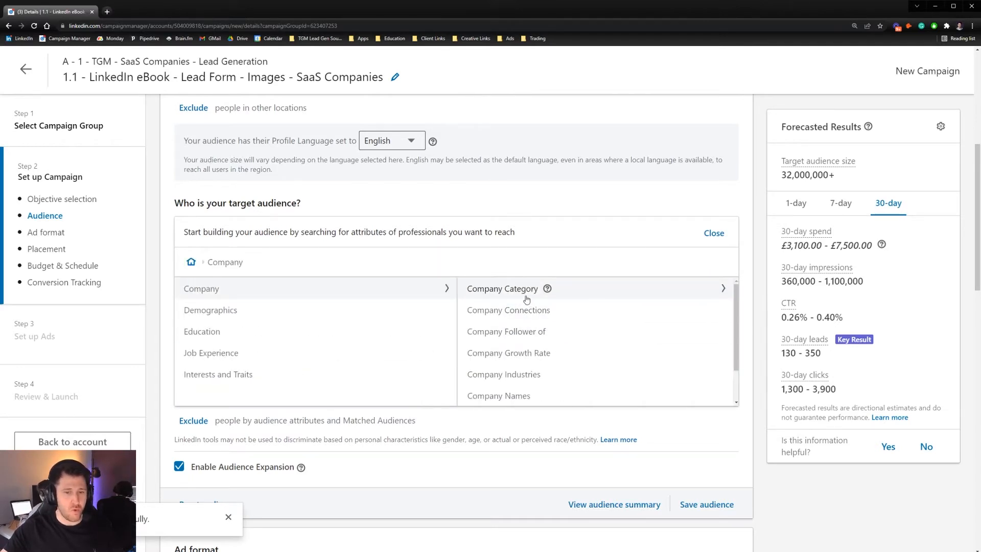
left_click(507, 290)
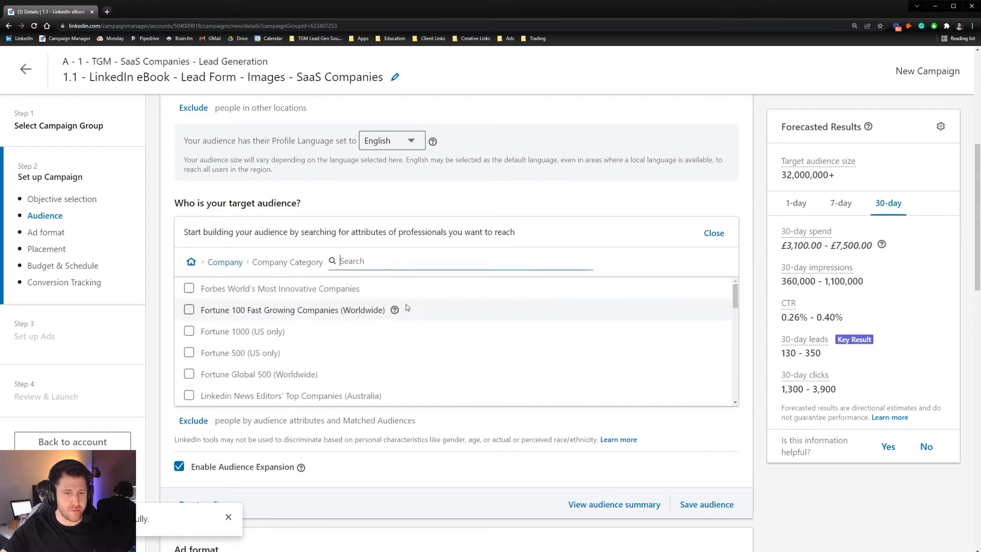
left_click(242, 269)
scroll(552, 327, "down", 2)
left_click(549, 336)
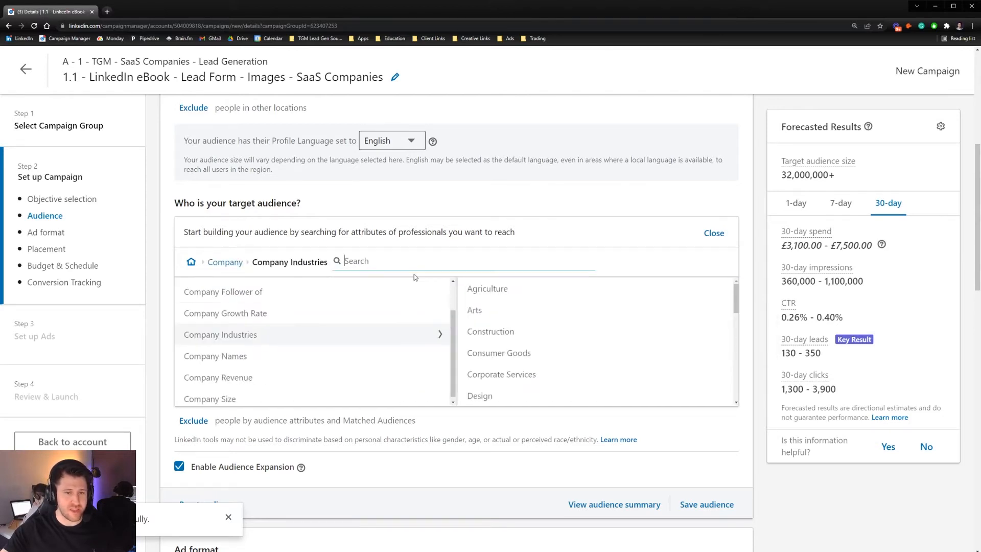
scroll(516, 327, "down", 5)
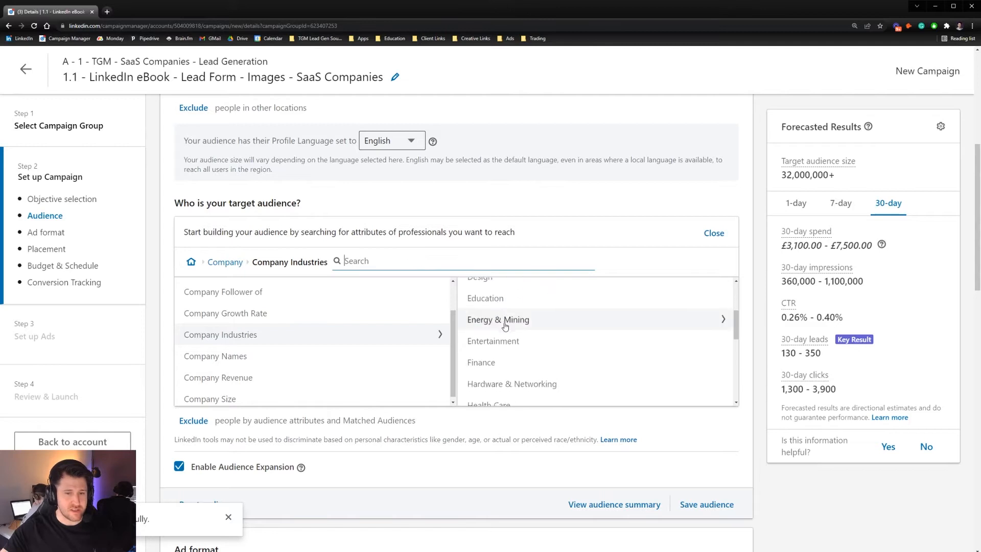
scroll(529, 343, "down", 4)
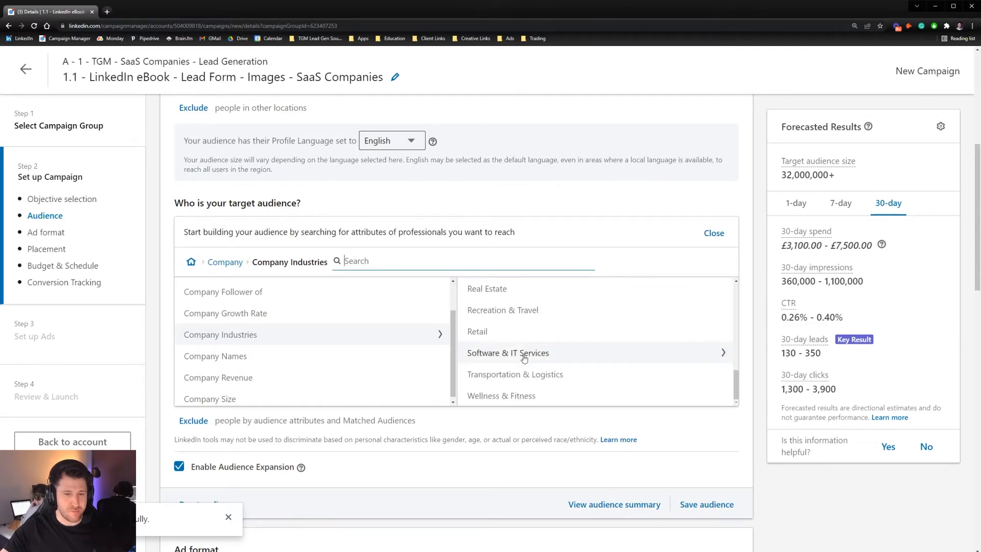
left_click(528, 356)
left_click(472, 310)
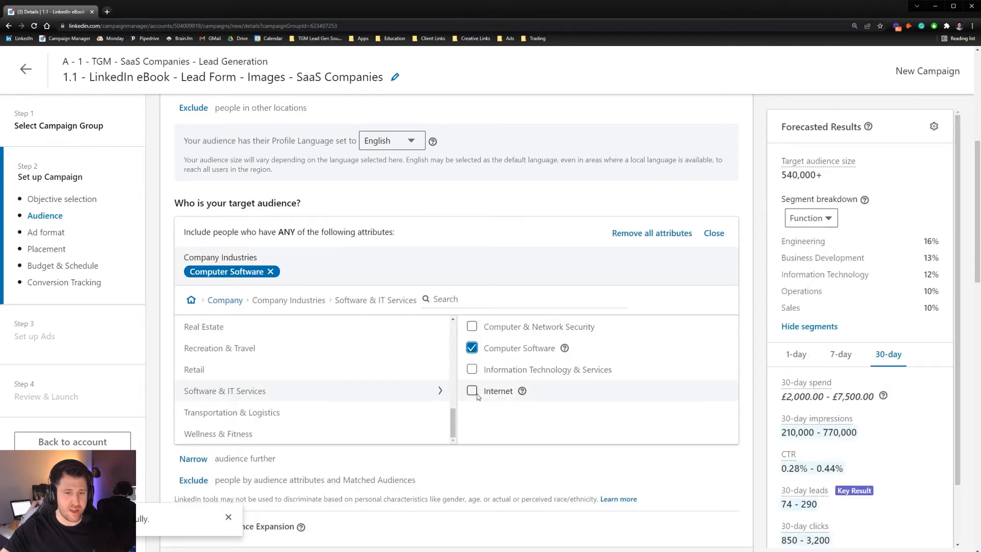
Try adding the Internet industry to the audience, remove it again and close the attribute selection
left_click(472, 391)
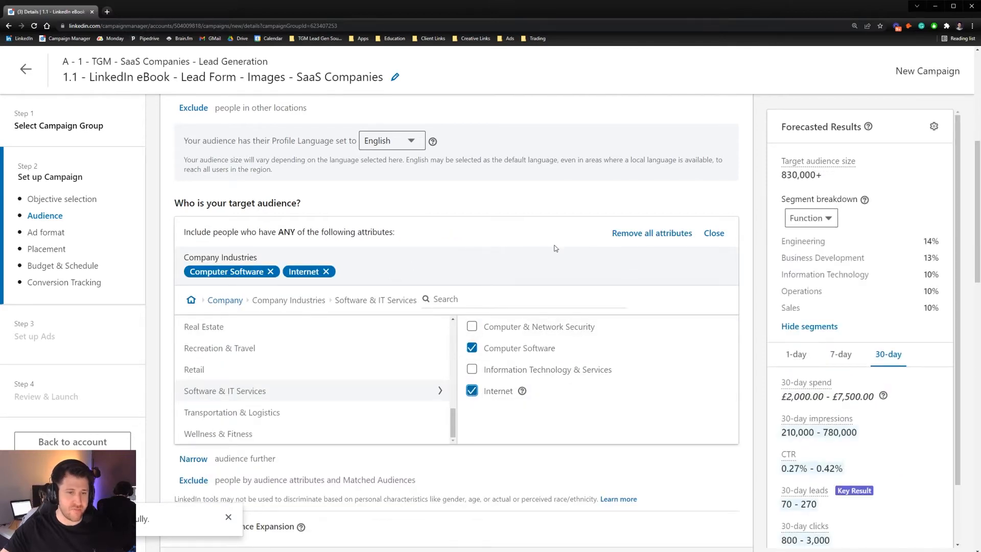
left_click(325, 271)
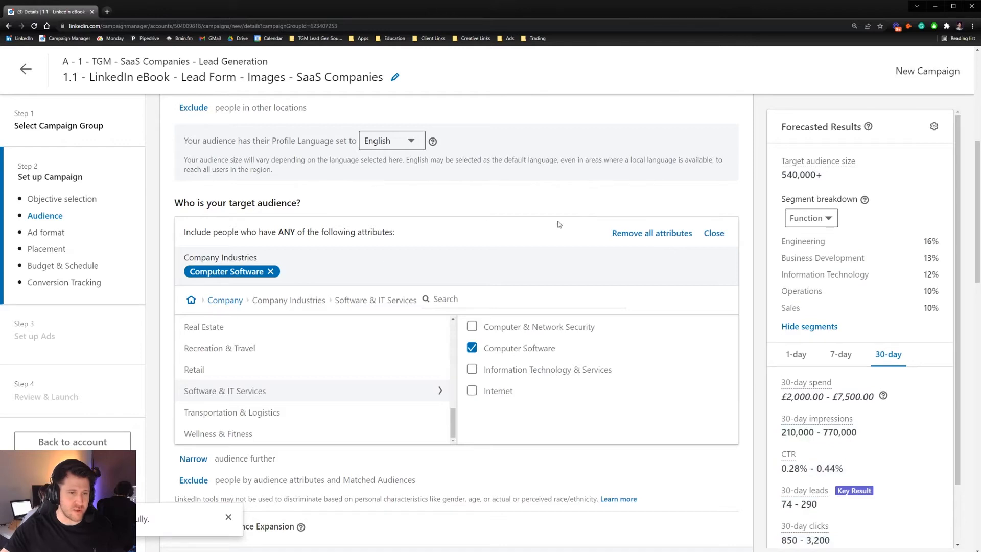
left_click(714, 233)
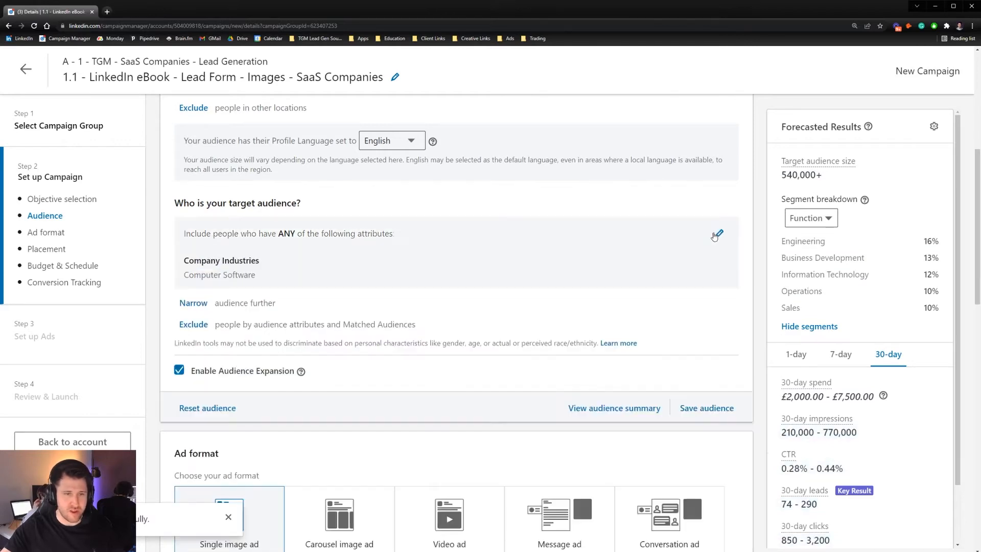
Check the forecasted target audience size for the chosen company industry
double_click(820, 174)
left_click(820, 174)
double_click(820, 174)
left_click(833, 175)
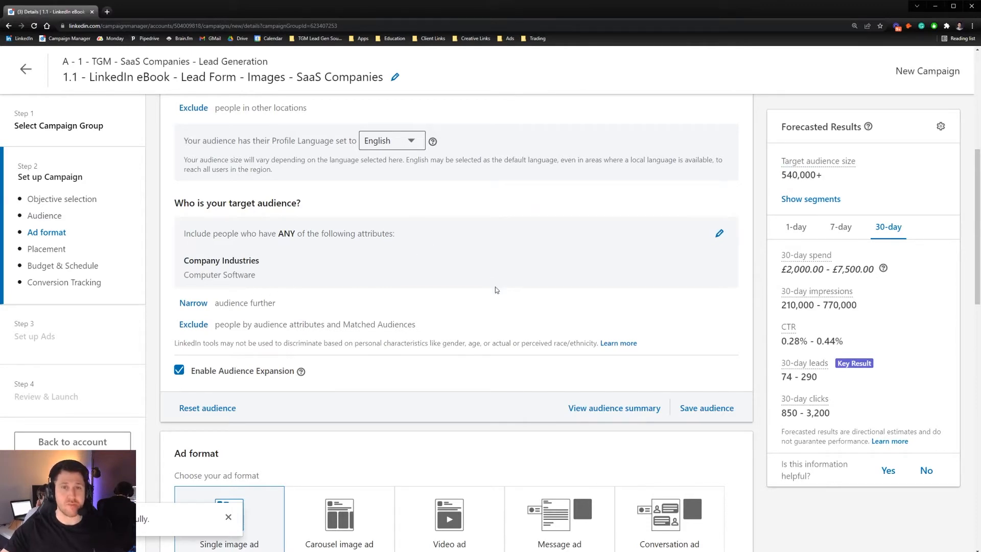
Narrow the audience further to people with the current job titles Founder and Co-Founder
left_click(193, 303)
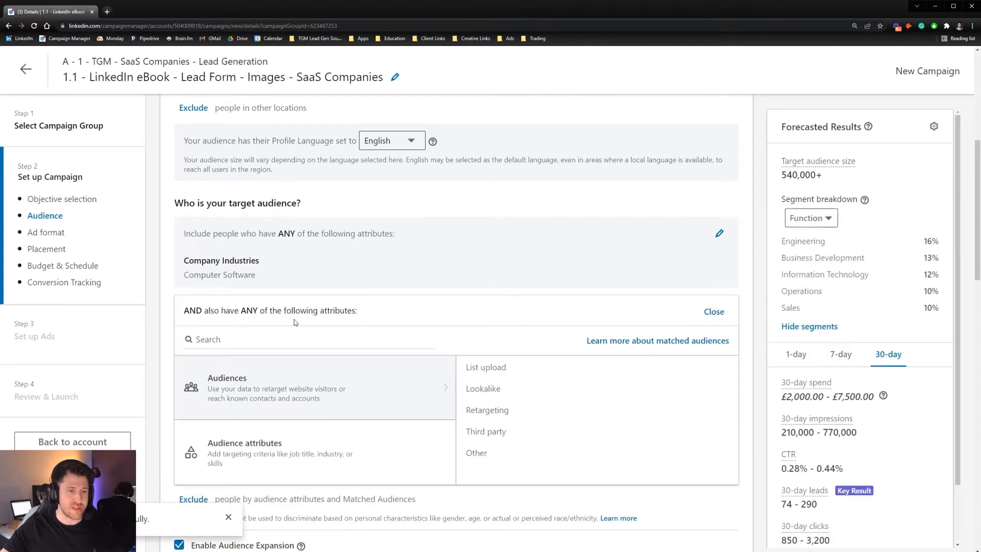
left_click(276, 455)
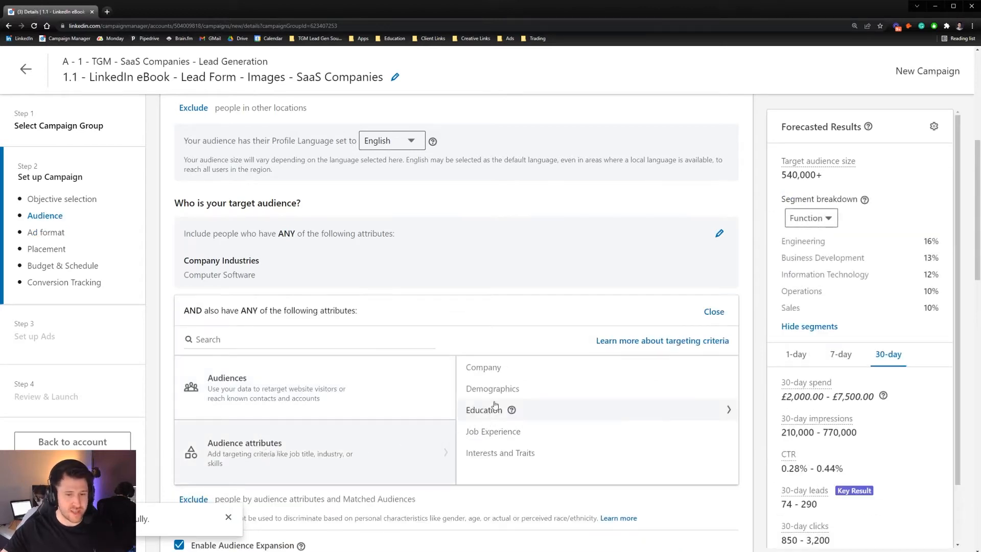
left_click(494, 432)
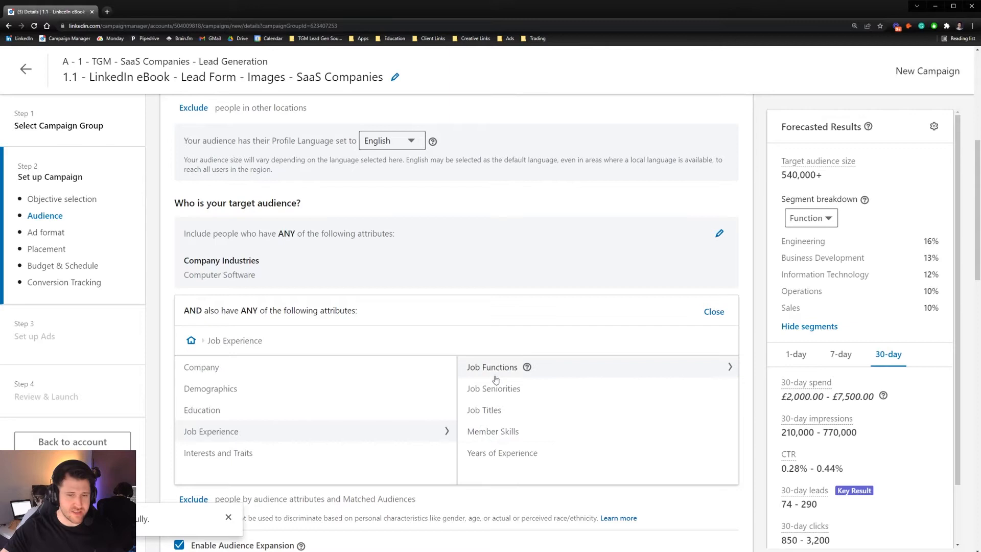
left_click(494, 411)
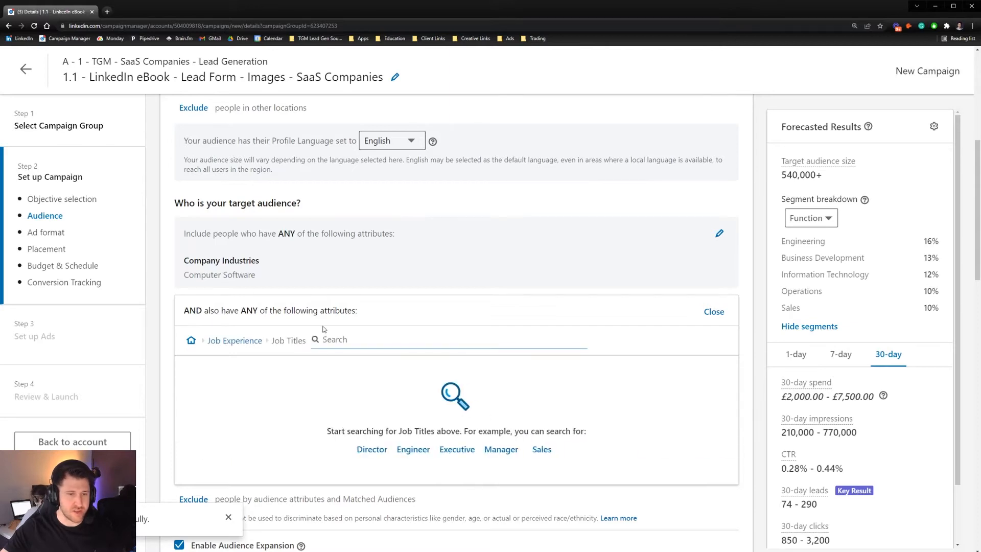
type("founder")
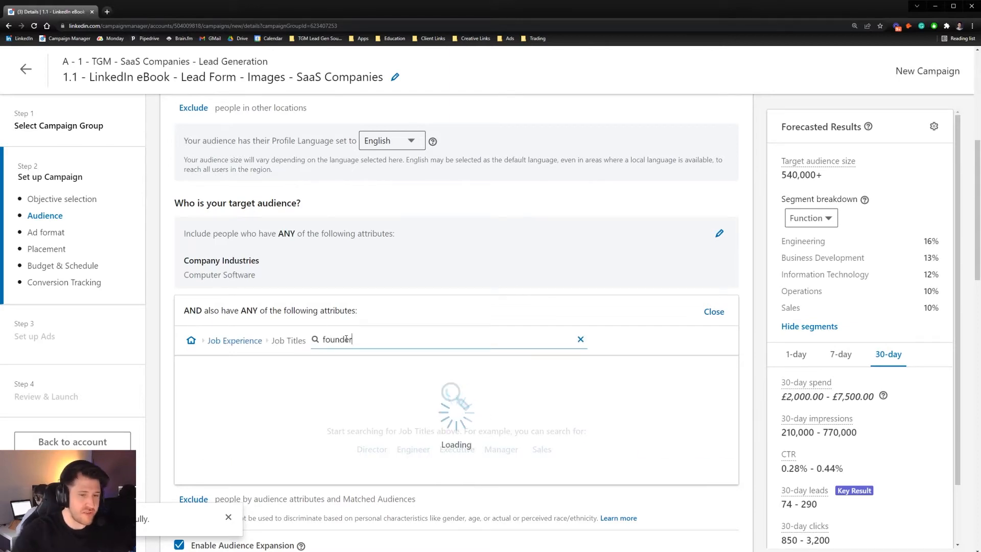
left_click(189, 388)
left_click(189, 454)
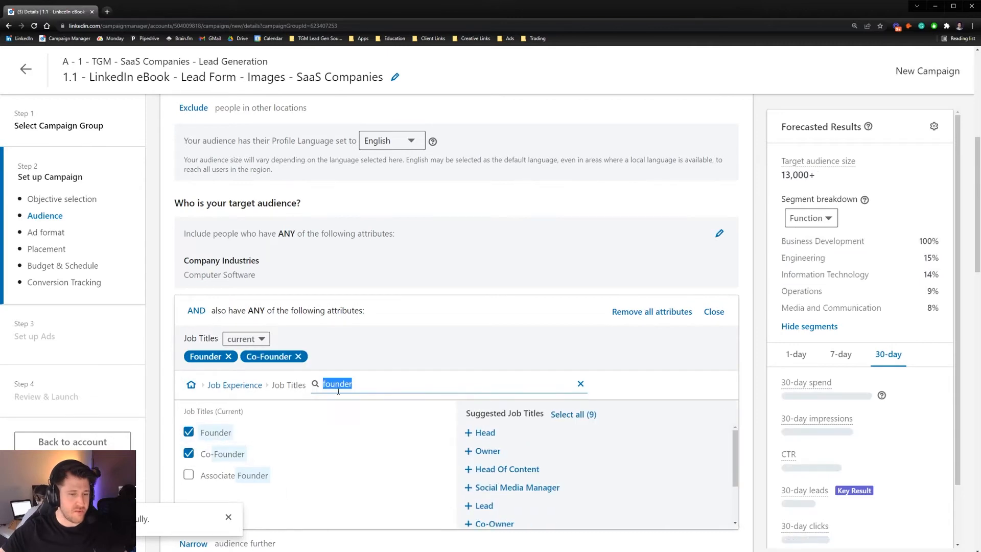
Add the current job titles Marketing Director, Marketing Manager, Marketing Coordinator and Sales Marketing Manager to the narrowed audience and close the attribute selection
type("marketing")
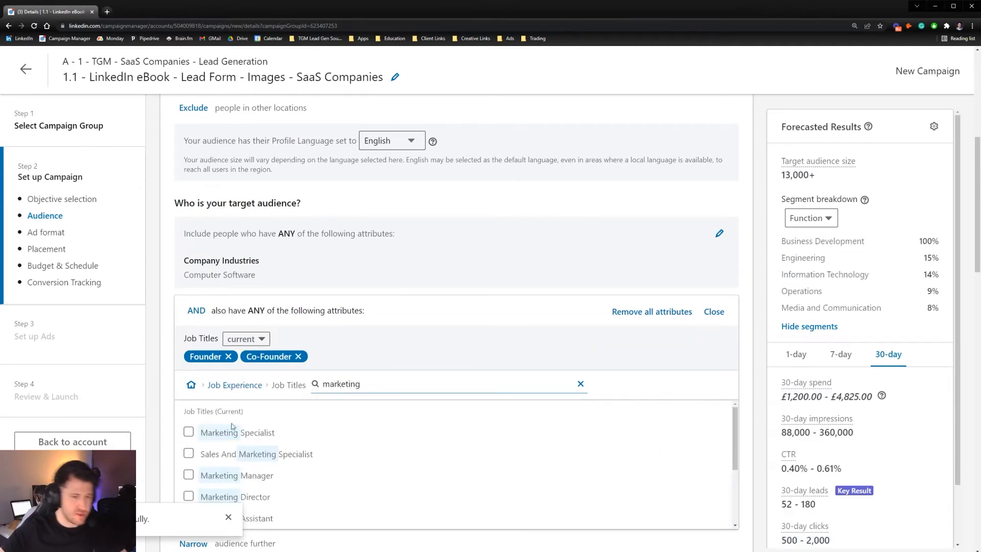
scroll(361, 434, "down", 2)
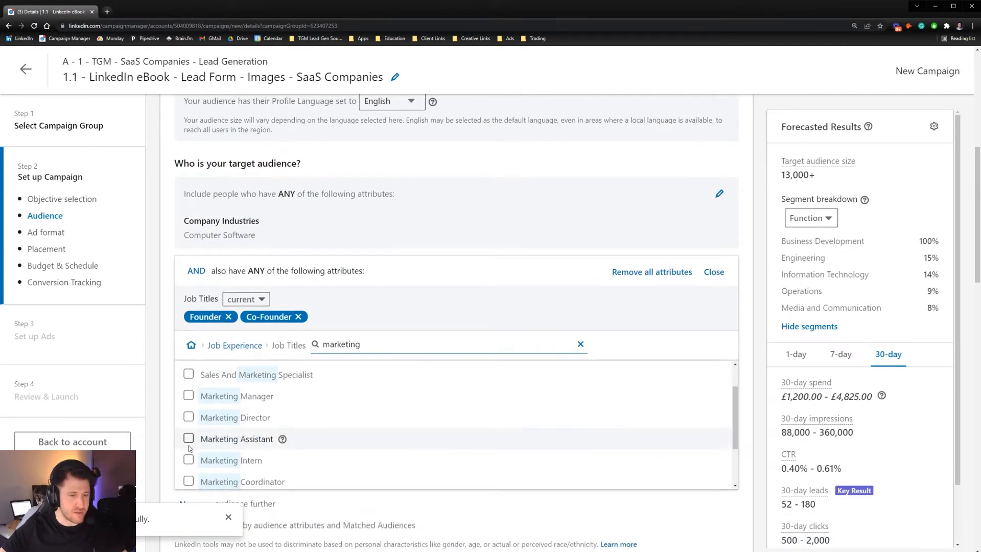
left_click(188, 417)
left_click(189, 396)
scroll(186, 414, "down", 3)
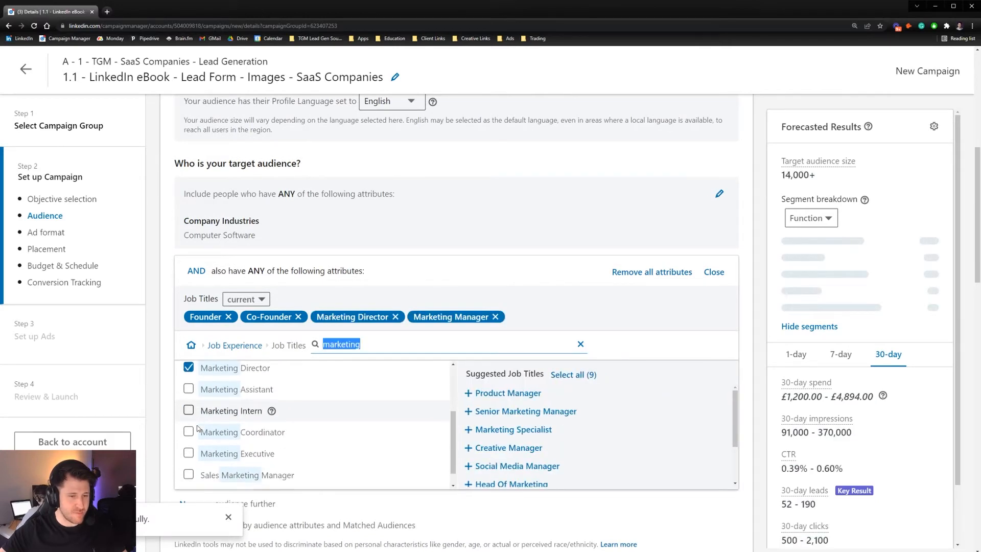
left_click(187, 417)
scroll(187, 409, "down", 2)
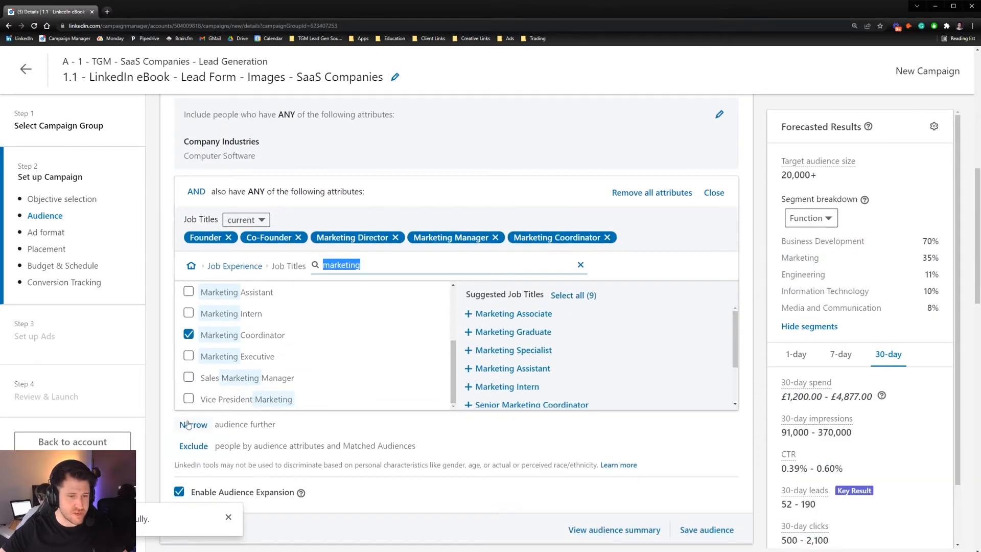
left_click(189, 379)
left_click(714, 193)
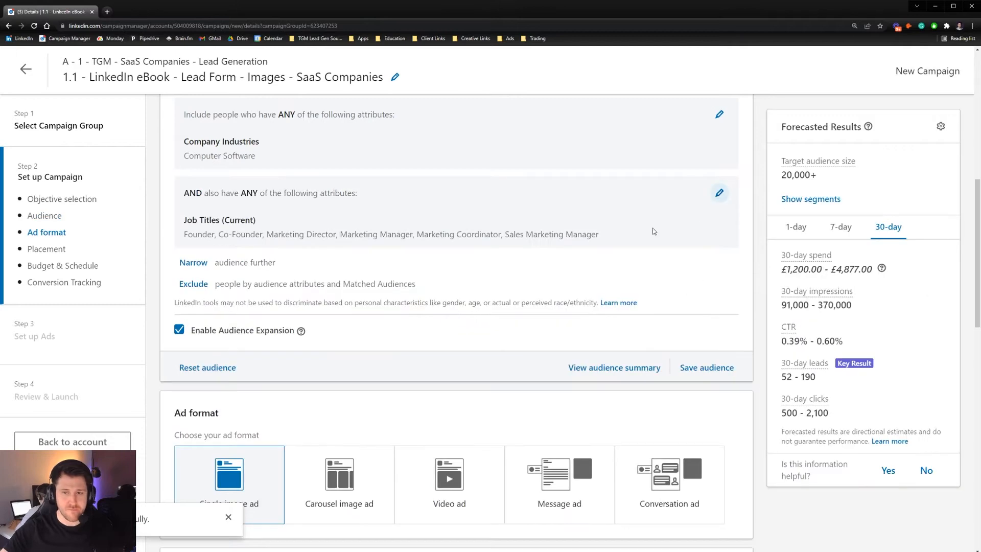
Reopen the narrowing criteria and remove all selected job titles
scroll(388, 228, "up", 2)
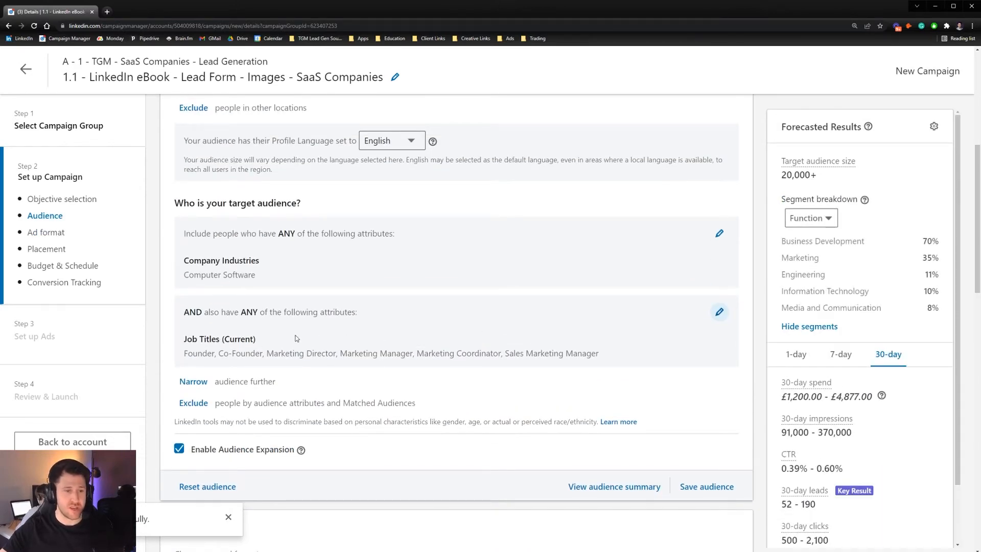
left_click(720, 312)
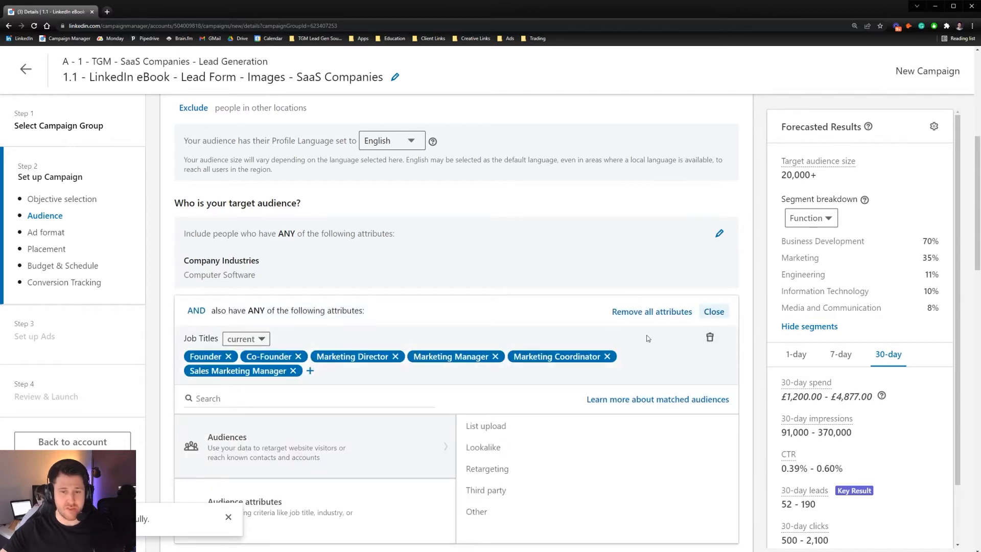
left_click(669, 313)
left_click(704, 278)
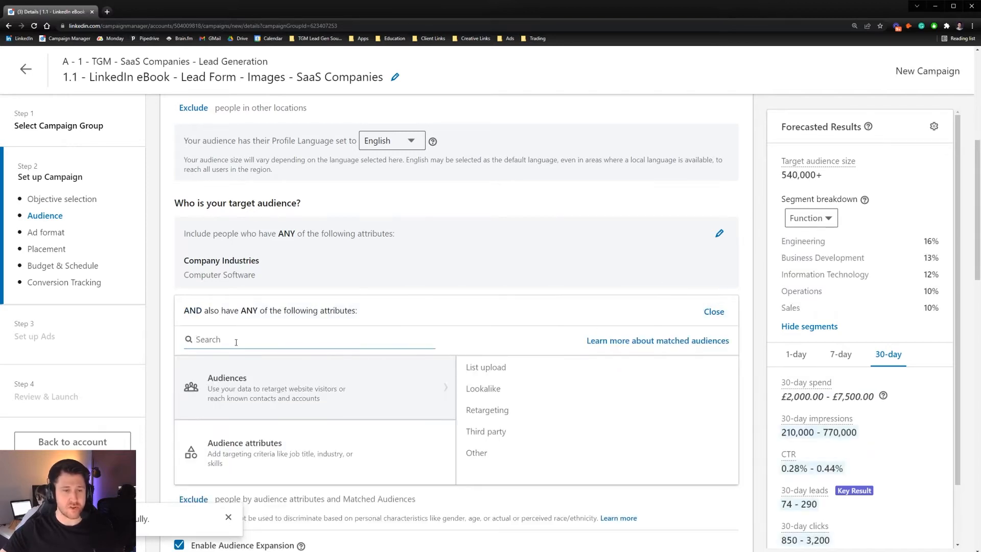
Narrow the audience by the job functions Marketing and Operations under Job Experience
left_click(275, 464)
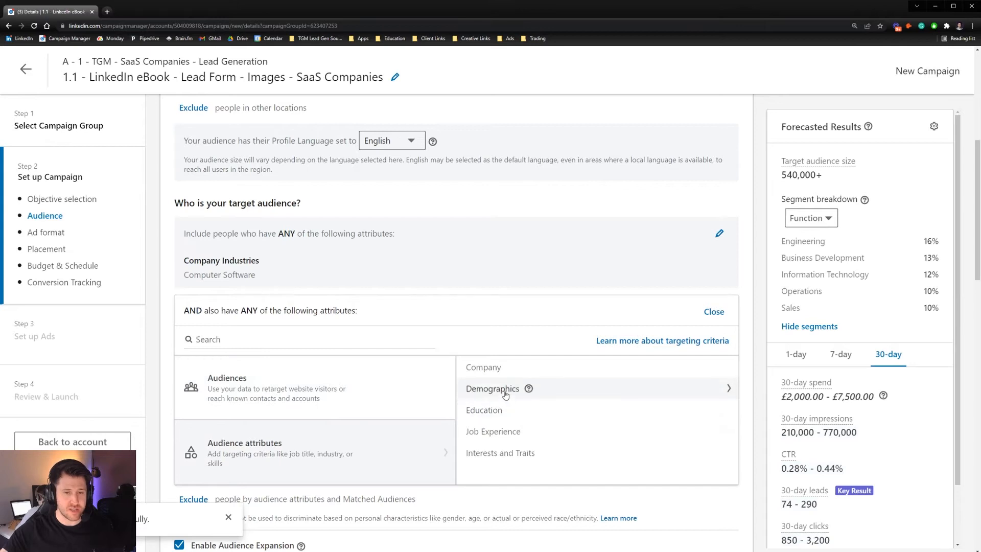
left_click(497, 433)
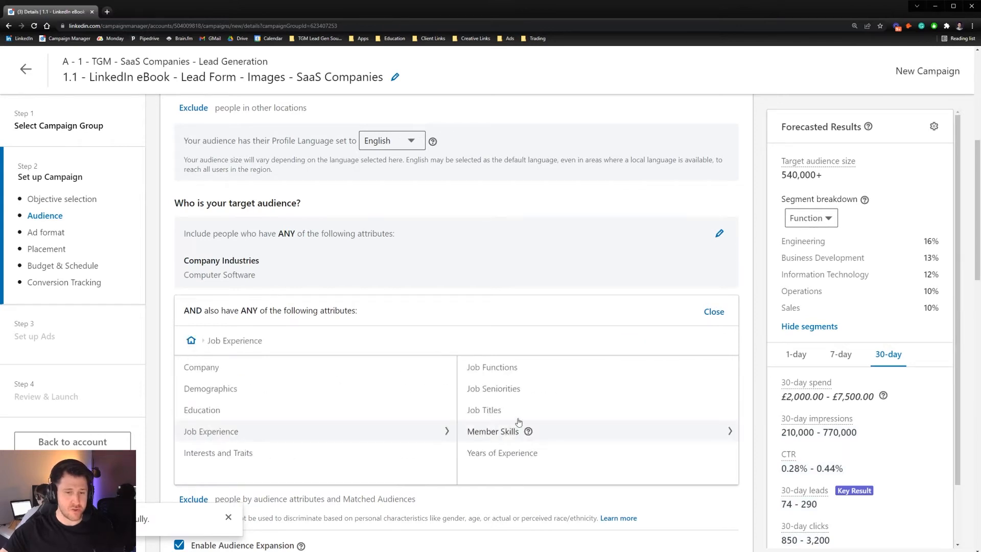
left_click(478, 368)
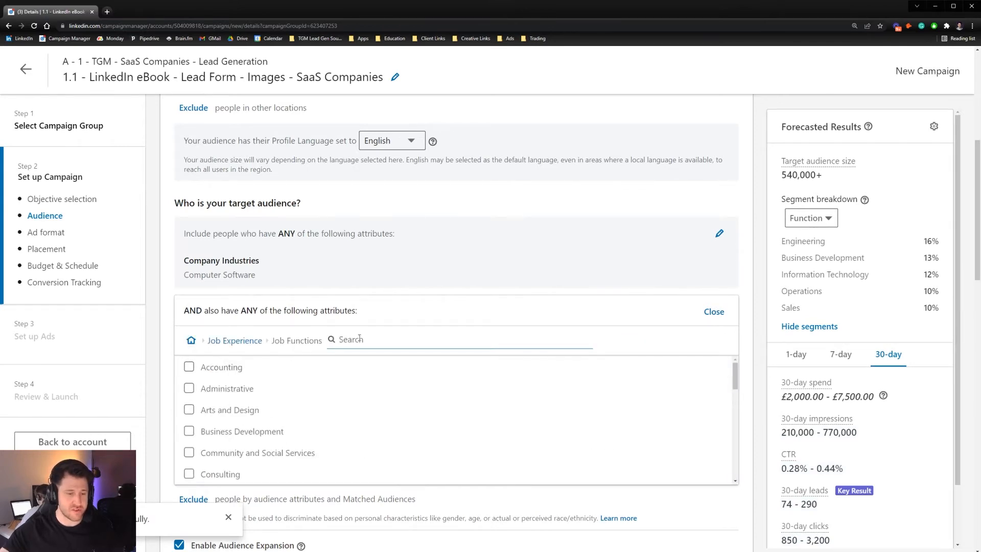
type("marketing")
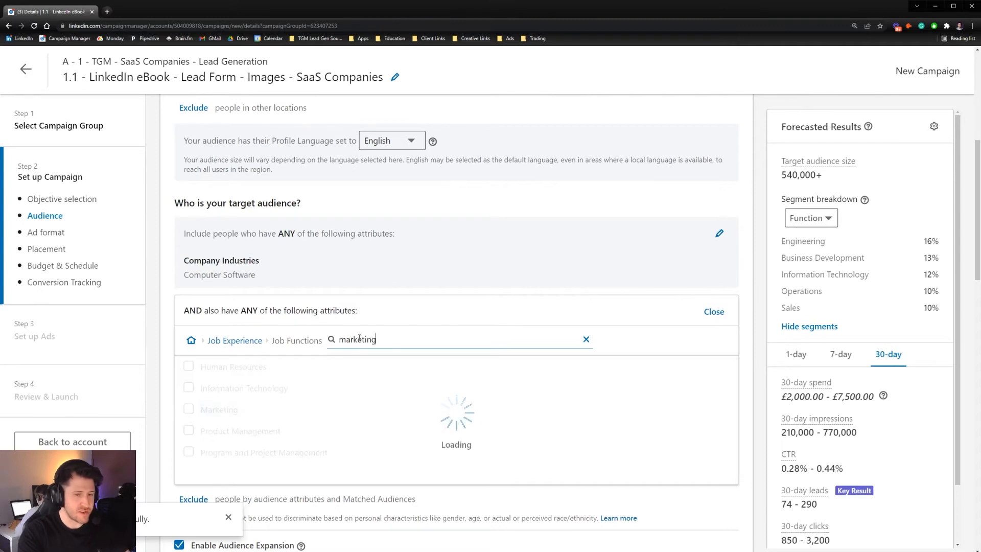
left_click(189, 366)
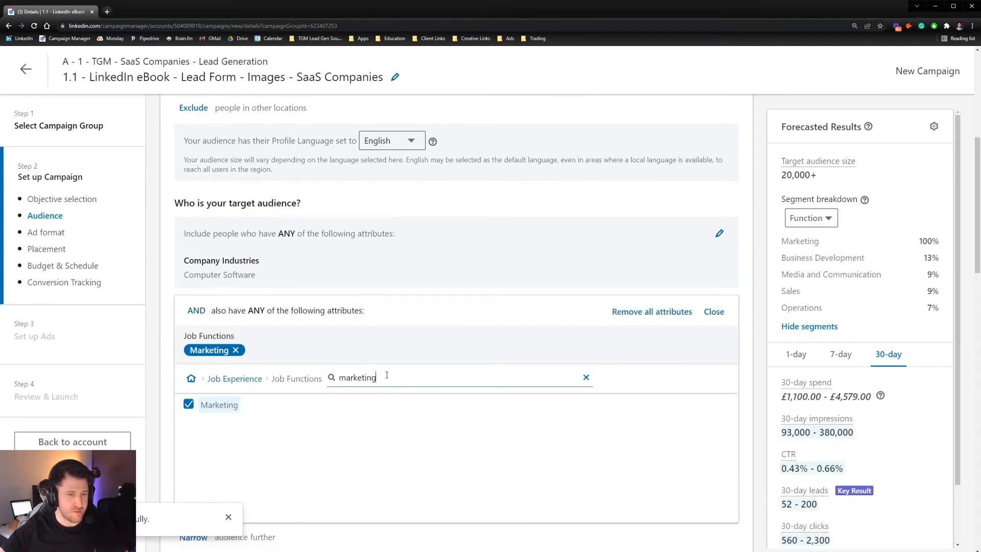
type("operations")
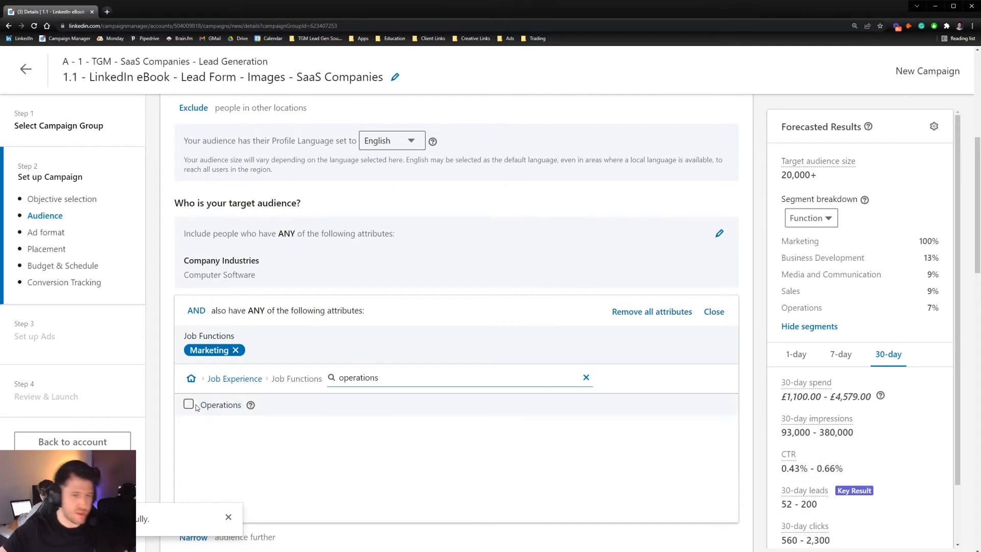
key("Return")
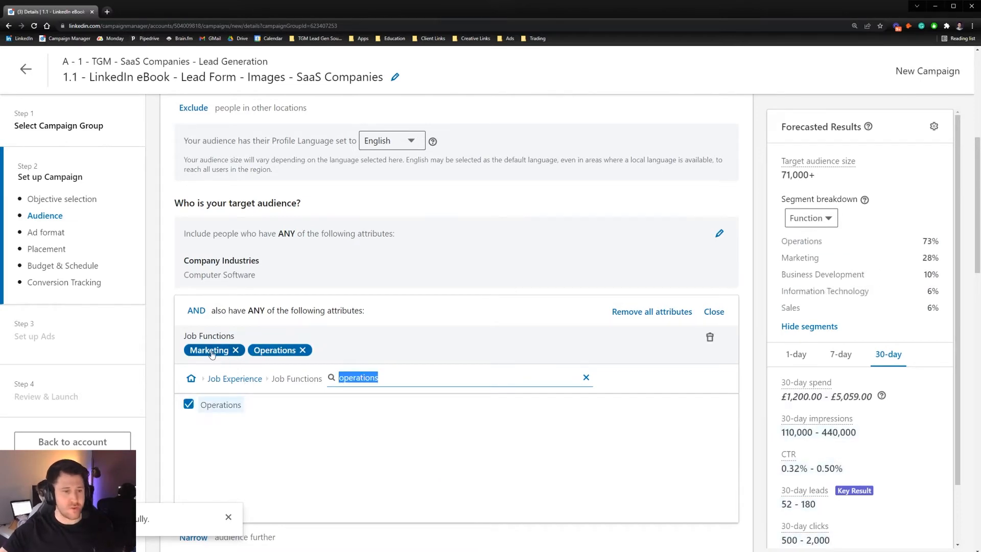
scroll(215, 368, "up", 4)
scroll(194, 389, "down", 2)
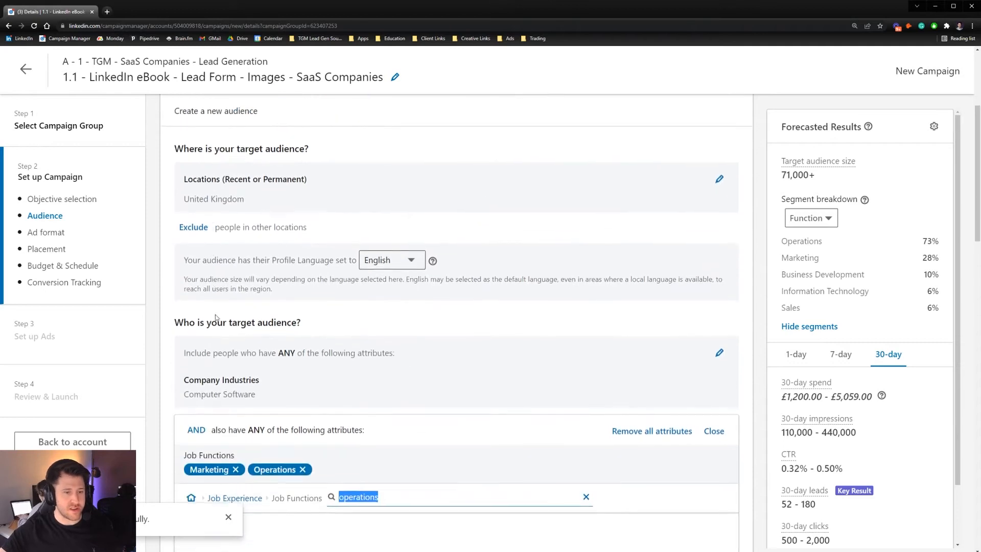
scroll(213, 390, "down", 2)
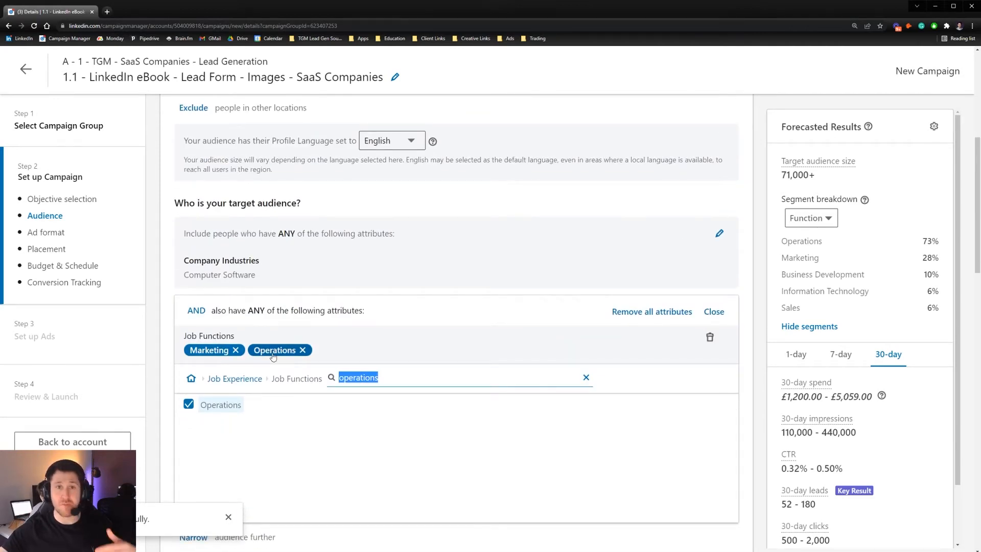
Add the job seniorities Owner, Manager and Director to the narrowing criteria and close the attribute selection
left_click(586, 378)
scroll(306, 449, "down", 3)
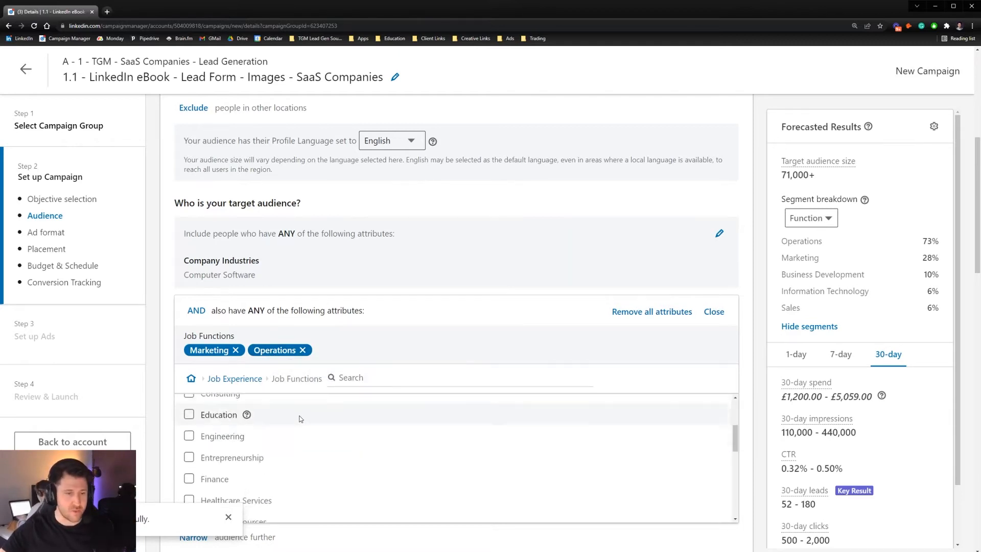
left_click(191, 378)
scroll(315, 420, "down", 2)
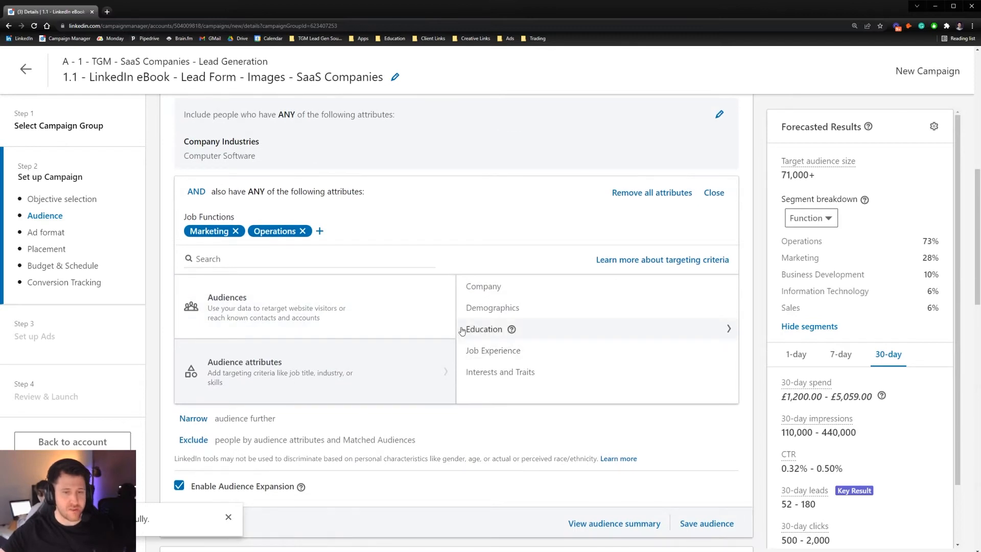
left_click(496, 356)
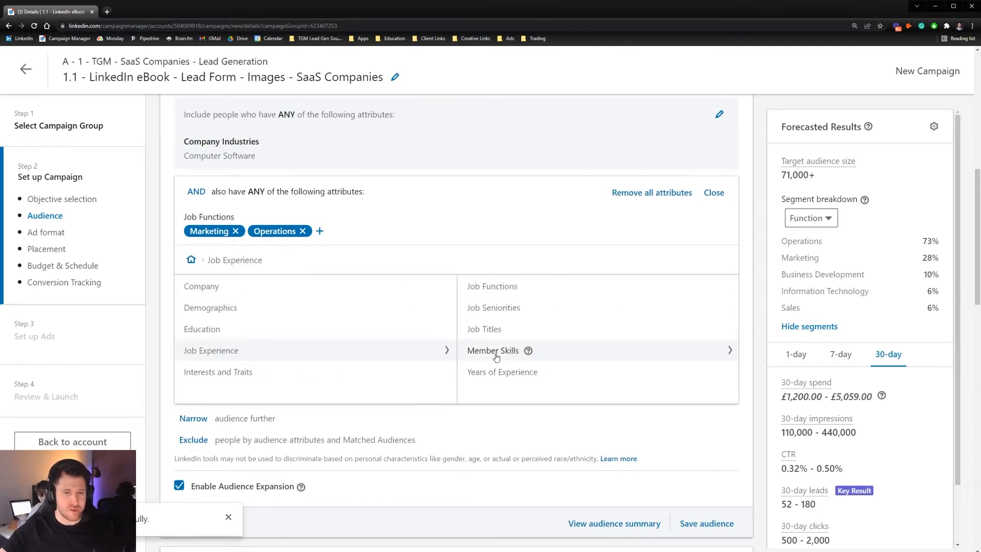
left_click(501, 308)
scroll(197, 347, "down", 3)
left_click(189, 372)
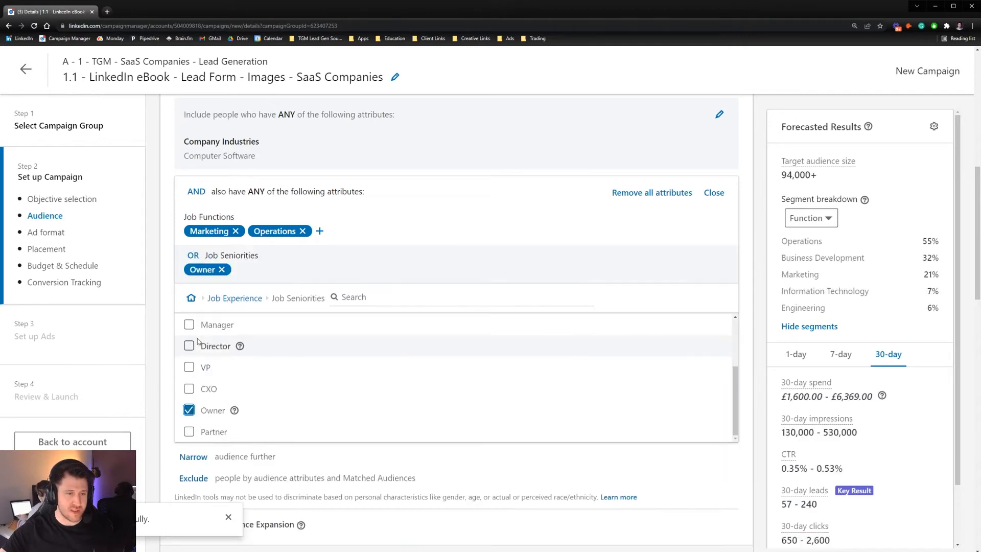
left_click(189, 325)
left_click(192, 354)
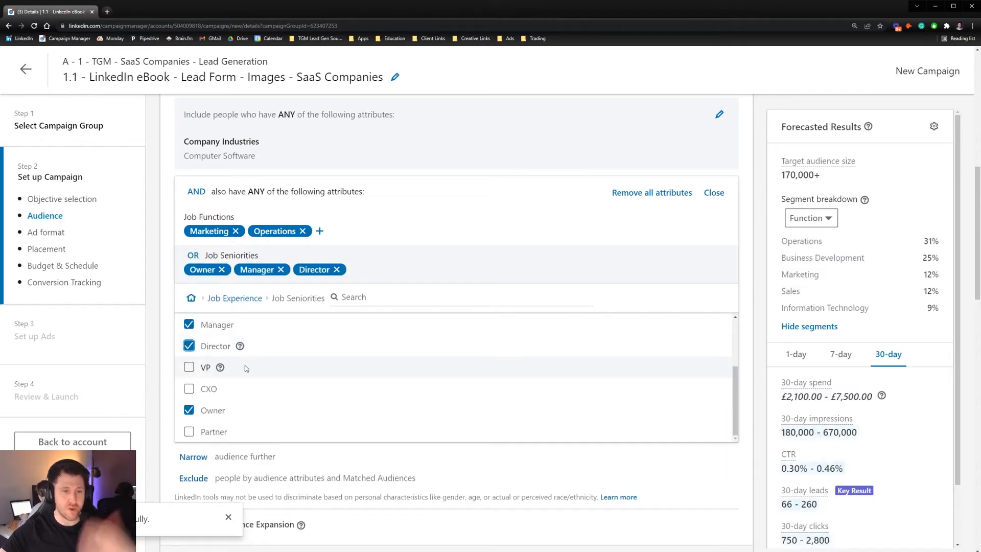
scroll(241, 389, "up", 2)
scroll(240, 392, "up", 2)
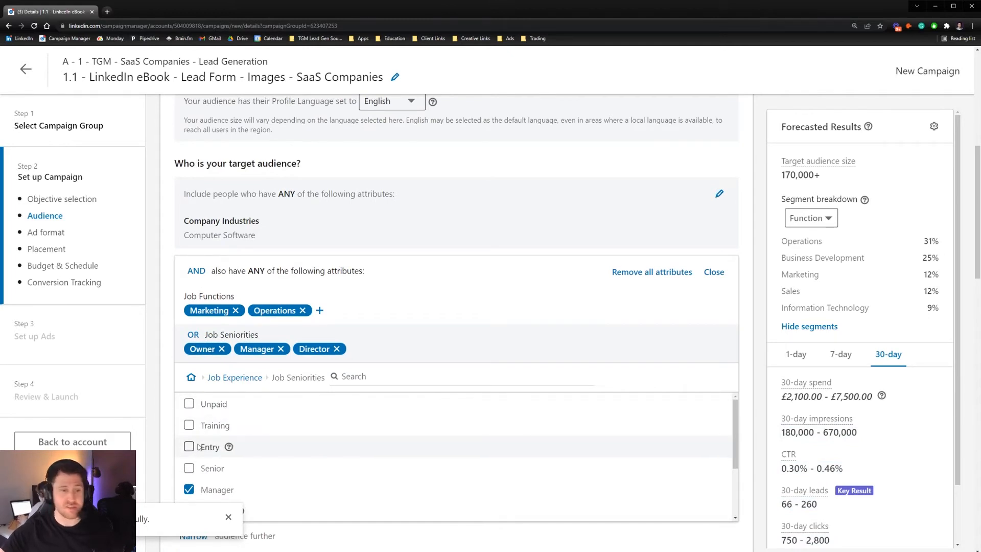
mouse_move(228, 447)
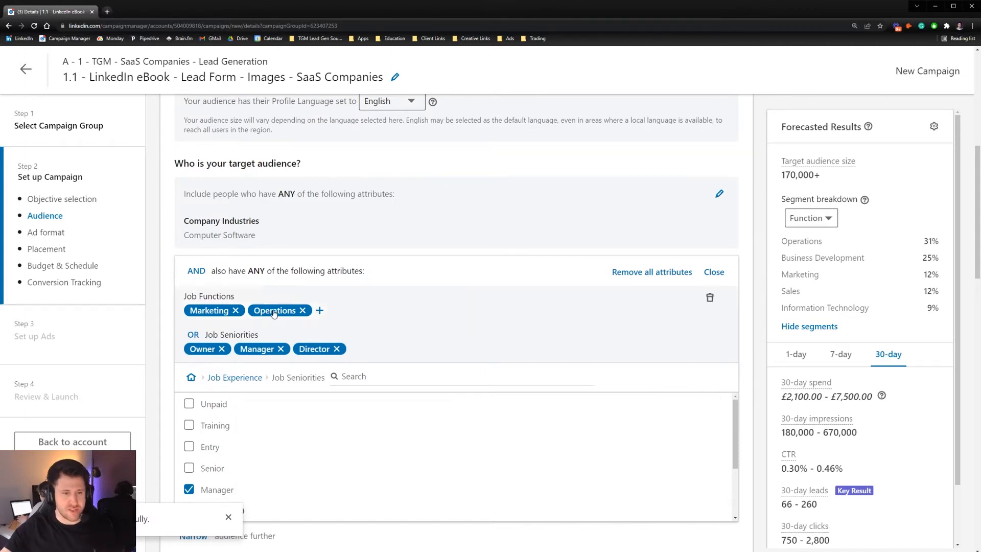
left_click(713, 272)
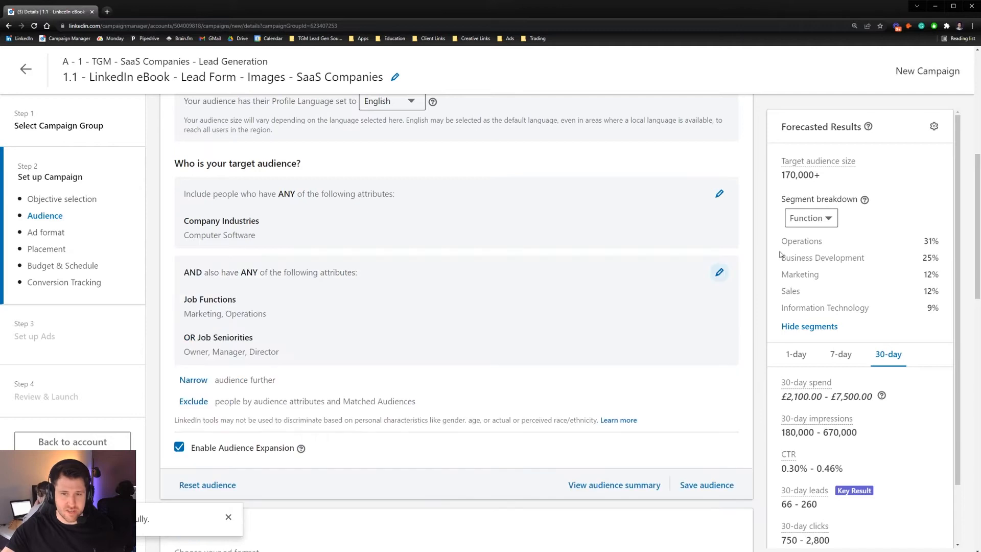
Check the forecasted target audience size for the chosen job functions and seniorities
mouse_move(825, 175)
left_mouse_down()
mouse_move(778, 176)
mouse_move(841, 177)
mouse_move(780, 177)
left_mouse_up()
left_click(781, 179)
left_click(835, 178)
left_click(779, 178)
scroll(391, 322, "up", 1)
scroll(281, 379, "down", 2)
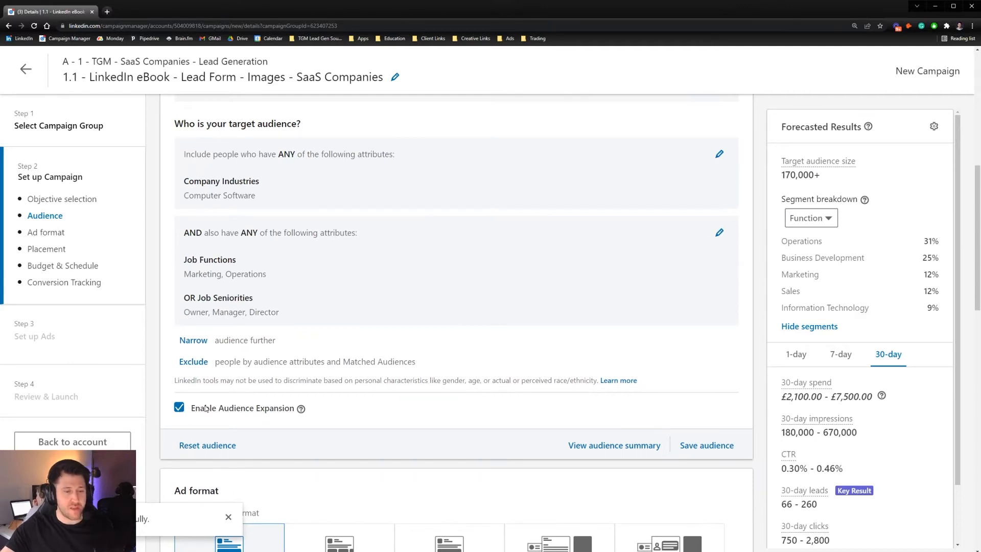
Turn off Audience Expansion for the campaign and dismiss the leftover notification
left_click_drag(214, 409, 293, 410)
left_click(264, 412)
left_click(179, 409)
left_click(179, 408)
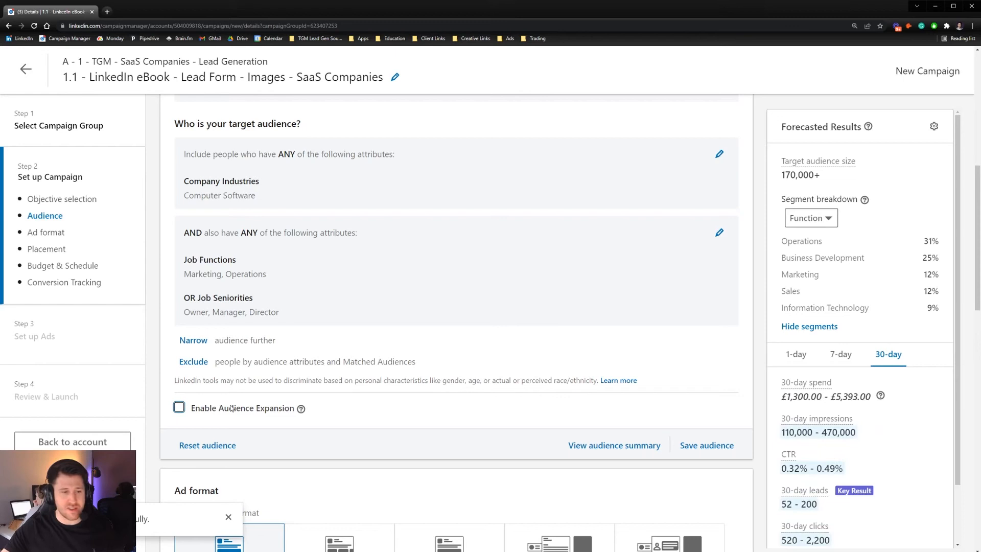
scroll(298, 298, "up", 3)
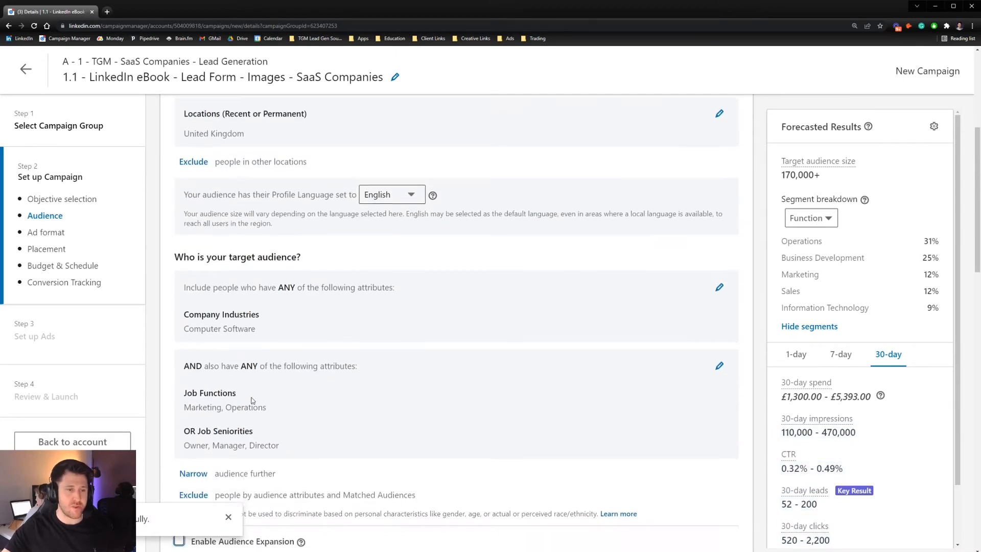
scroll(317, 368, "down", 1)
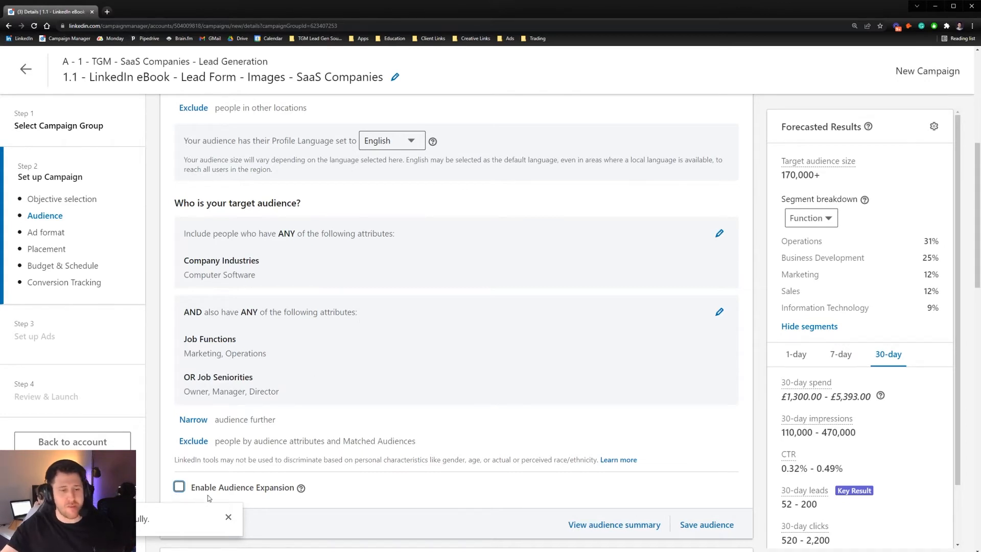
left_click(228, 517)
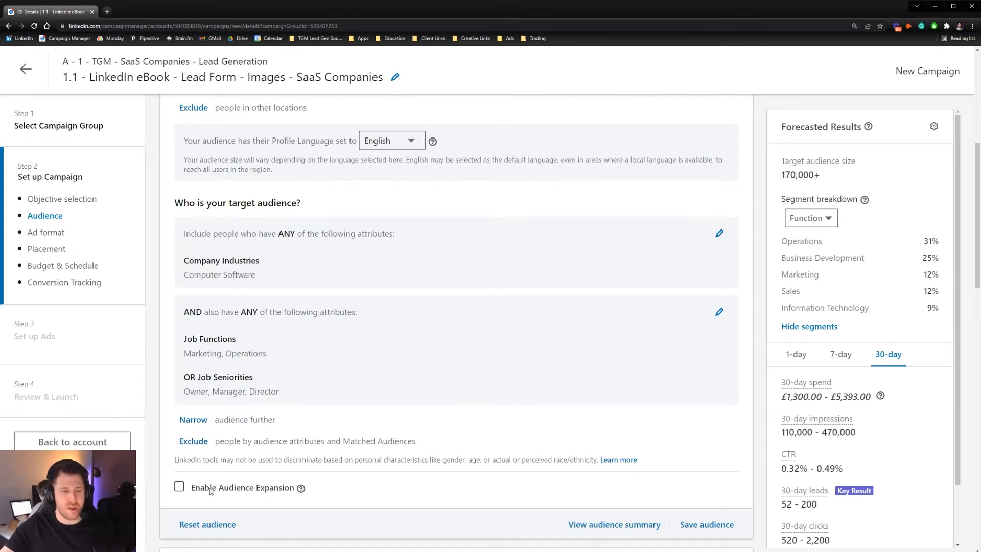
scroll(260, 419, "up", 3)
scroll(259, 416, "down", 4)
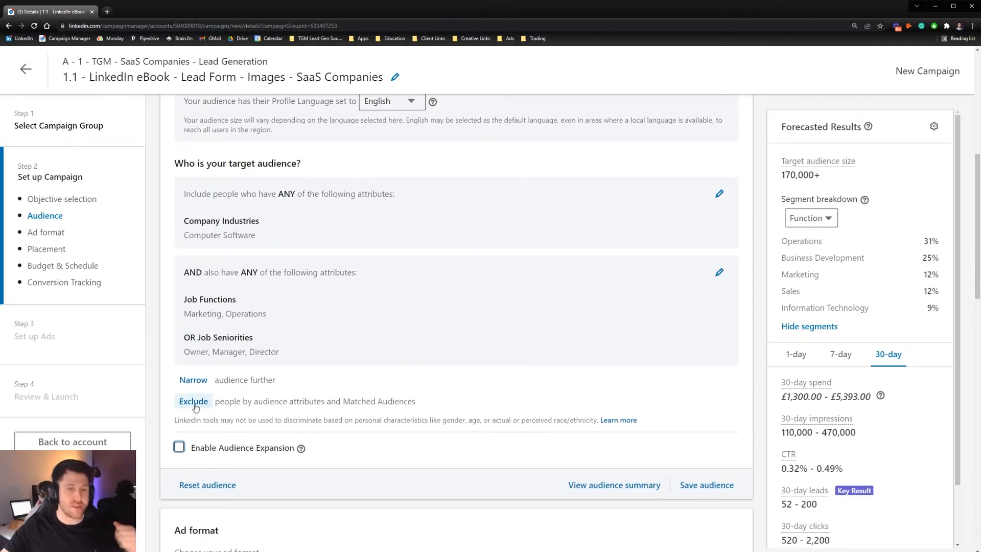
Exclude people who currently work at the company Tech Growth Marketing from the audience and close the exclusion criteria
left_click(194, 402)
scroll(306, 348, "down", 5)
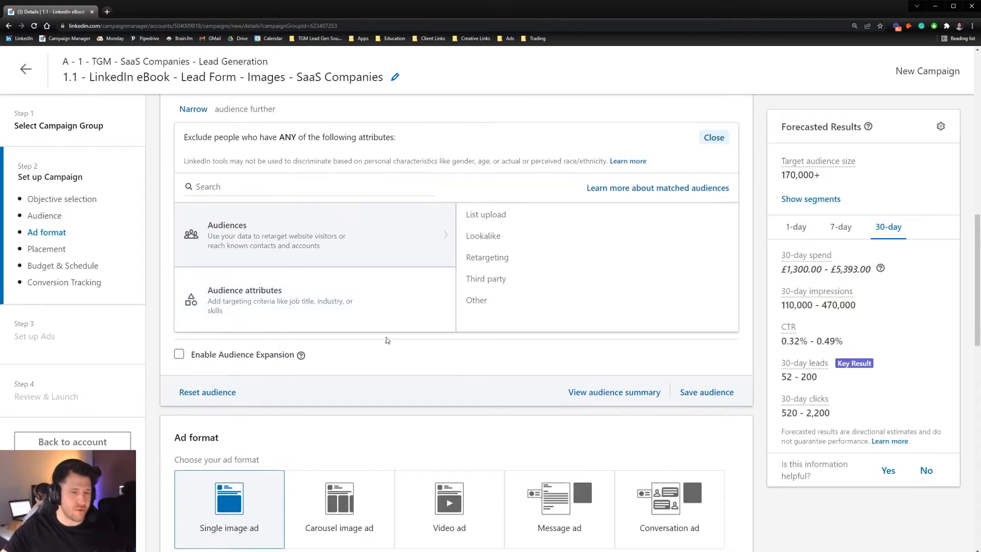
left_click(305, 282)
left_click(480, 286)
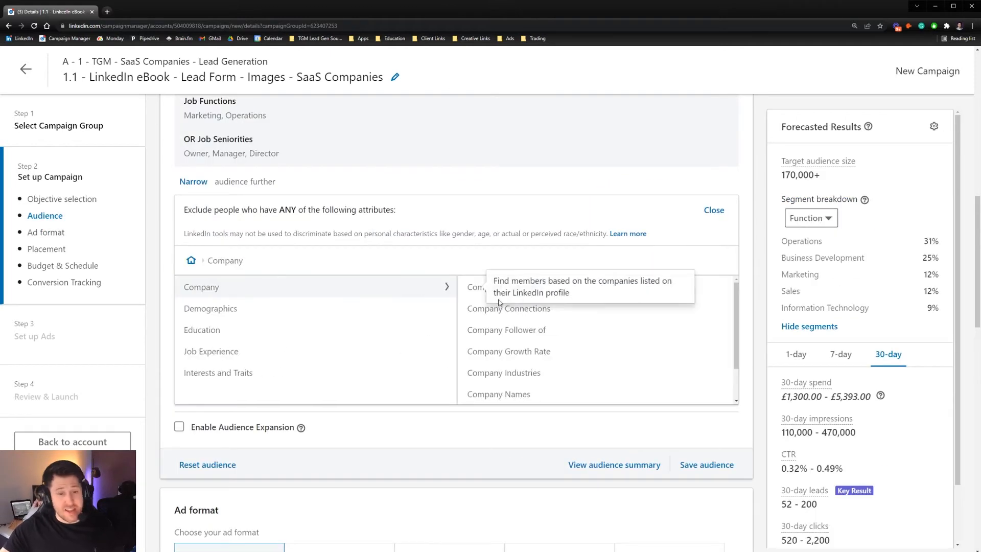
left_click(510, 395)
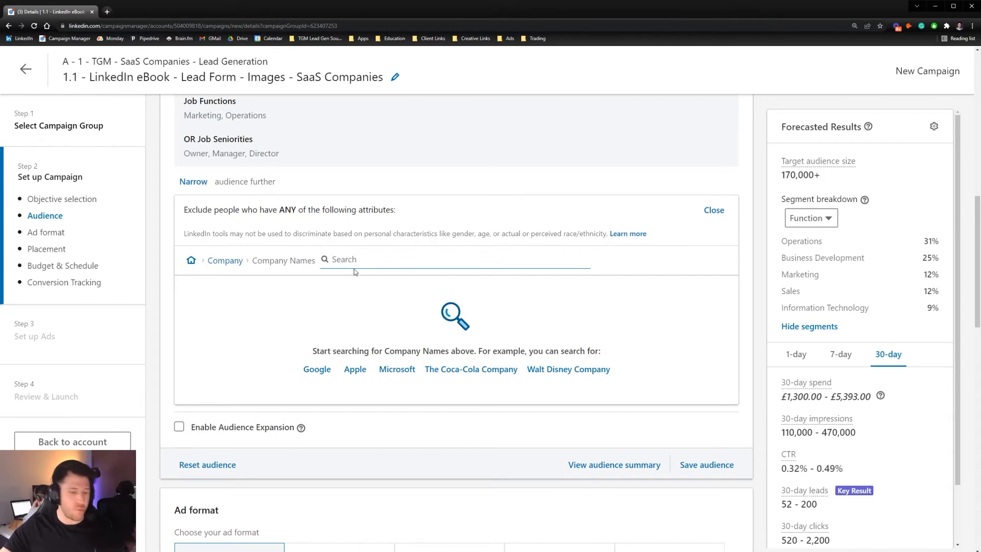
type("tech growth marke")
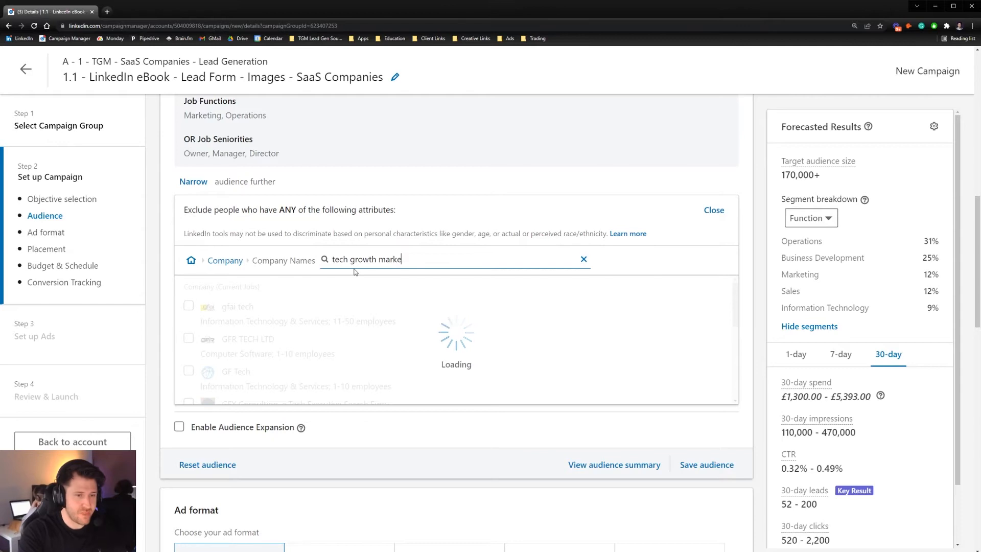
type("ting")
left_click(189, 306)
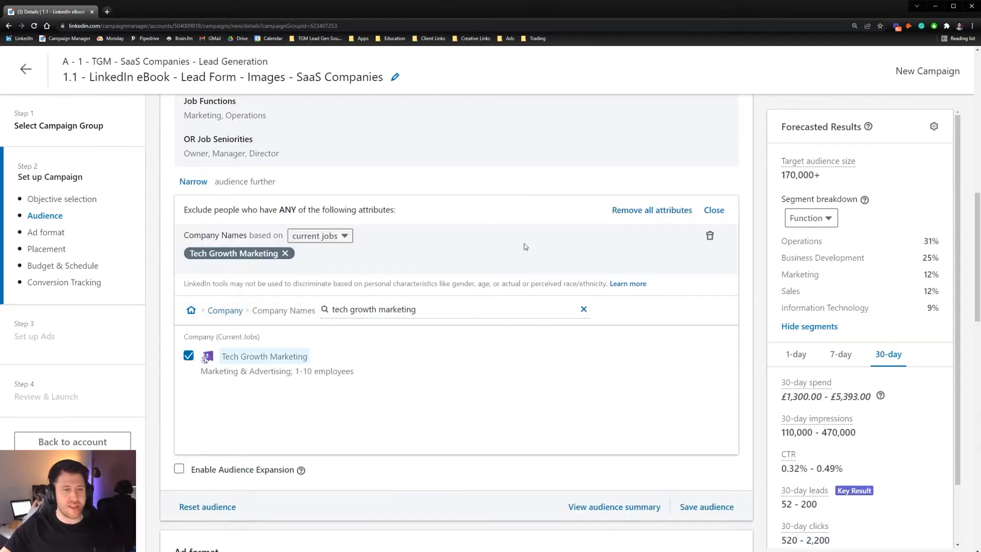
left_click(715, 211)
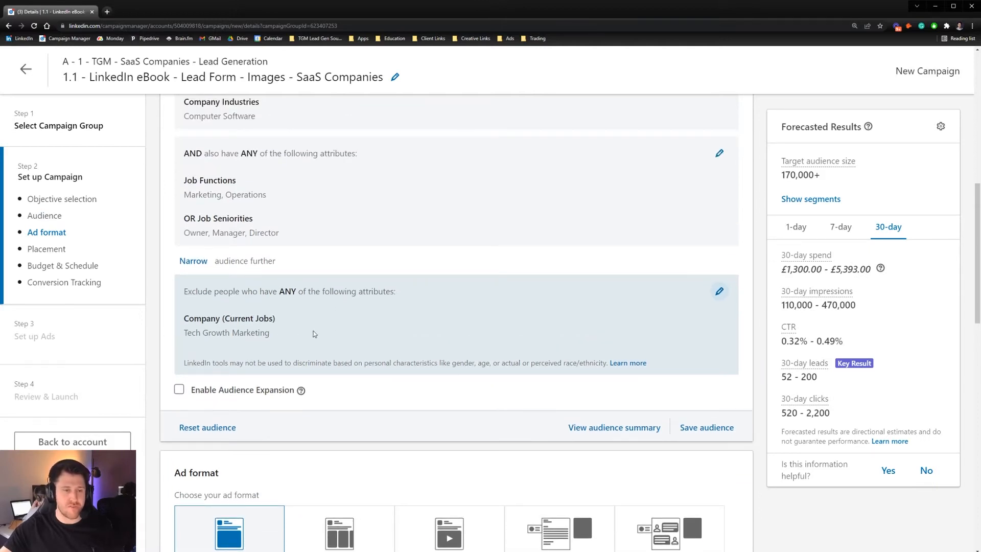
Reopen the exclusion criteria and review them against the company industry, job functions and seniorities already targeted
left_click(720, 292)
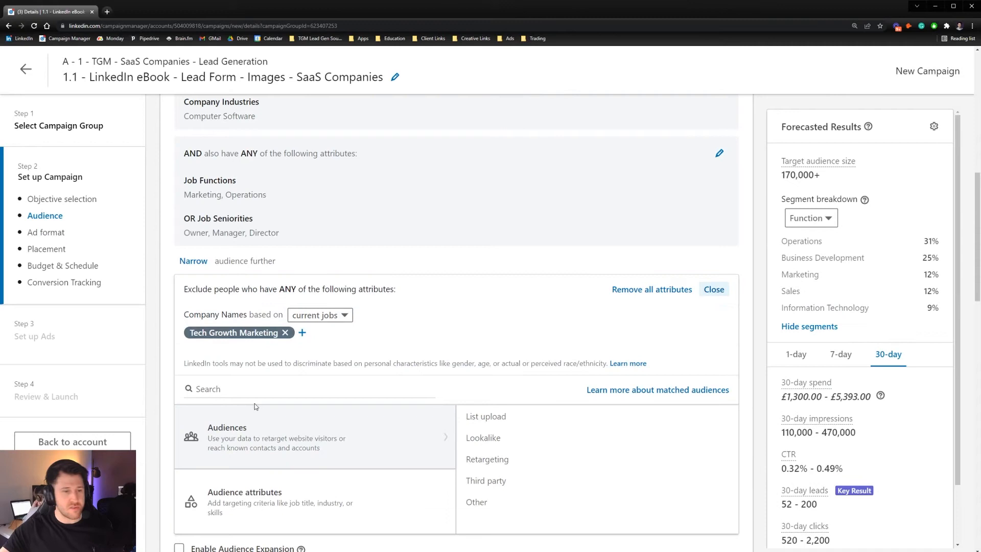
scroll(532, 352, "down", 2)
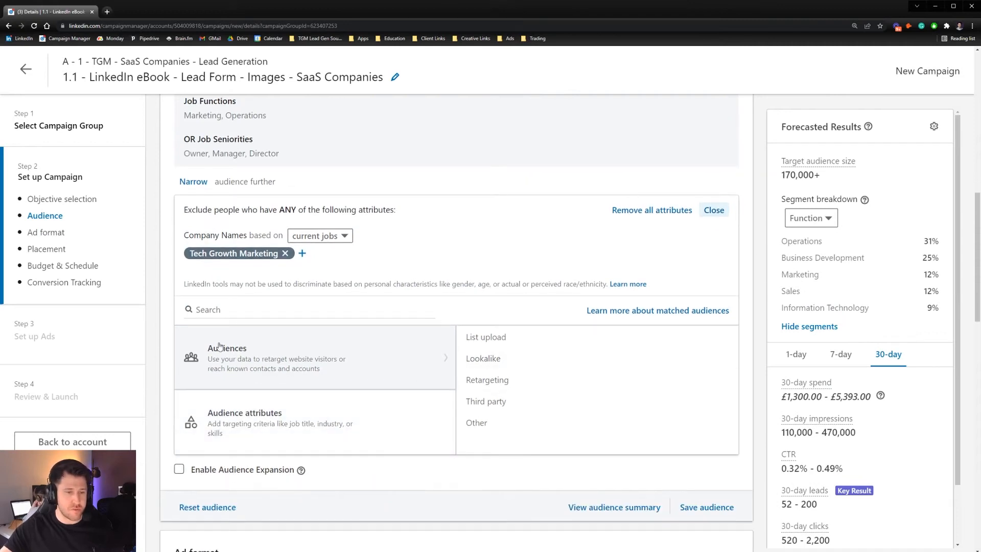
left_click(264, 306)
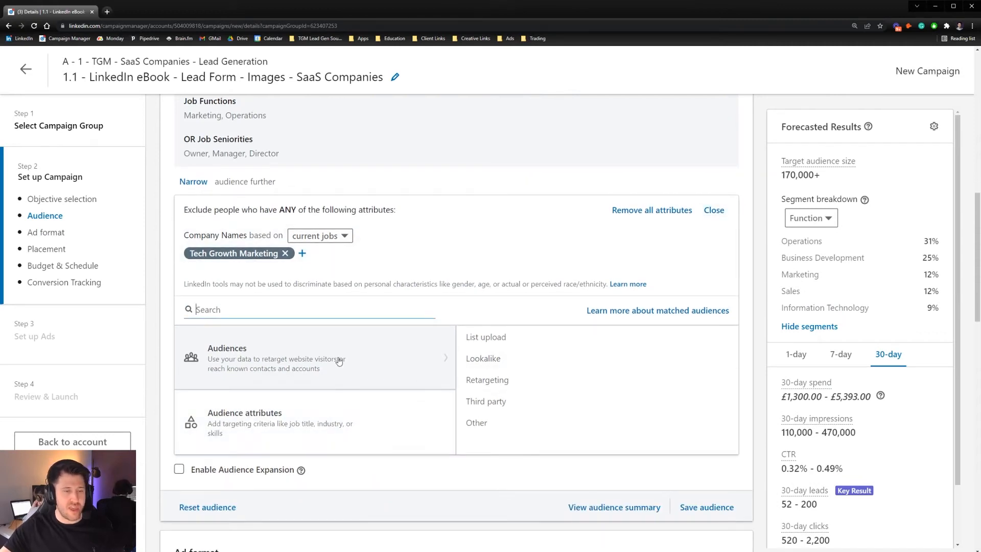
scroll(223, 272, "up", 3)
left_click_drag(191, 259, 263, 276)
left_click(236, 295)
left_click_drag(189, 298, 293, 317)
left_click(223, 323)
left_click_drag(220, 313, 244, 311)
left_click(244, 311)
scroll(304, 309, "down", 2)
Try excluding people with the member skill Self-employment, and remove that exclusion again
left_click(276, 467)
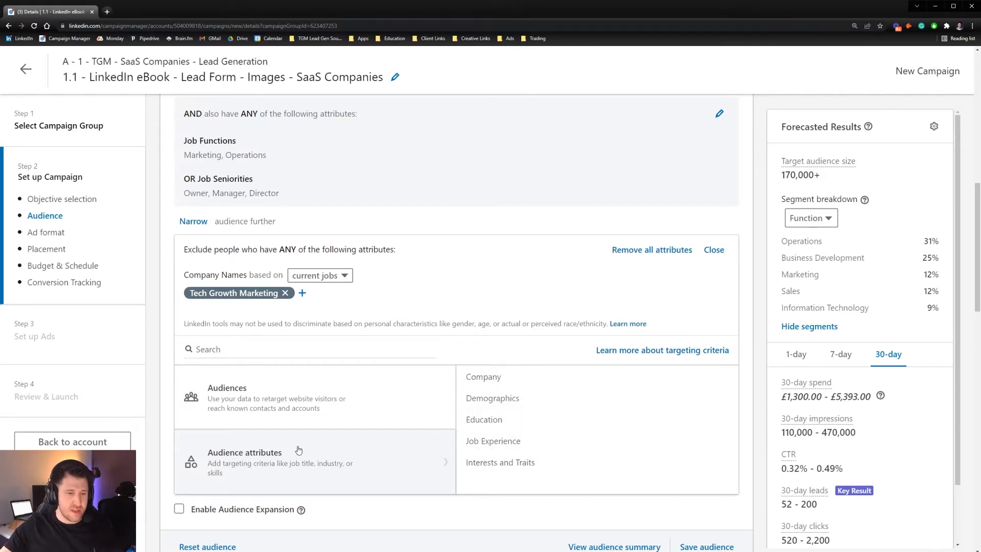
left_click(259, 351)
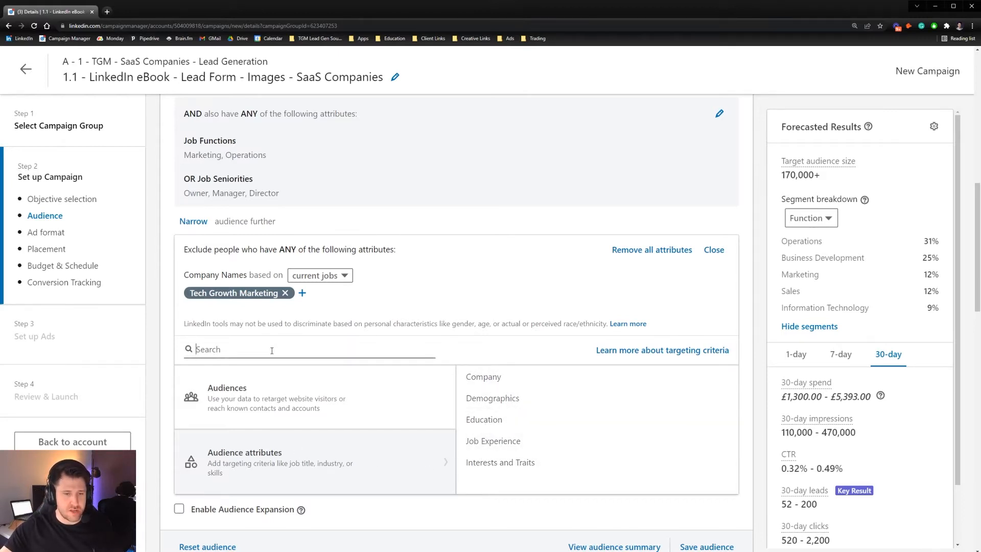
type("self empl")
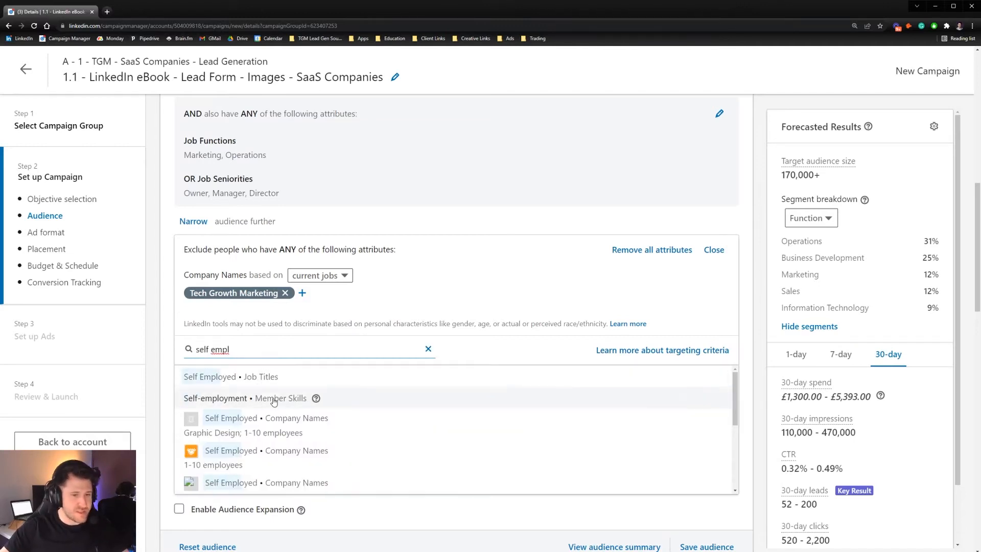
left_click(274, 401)
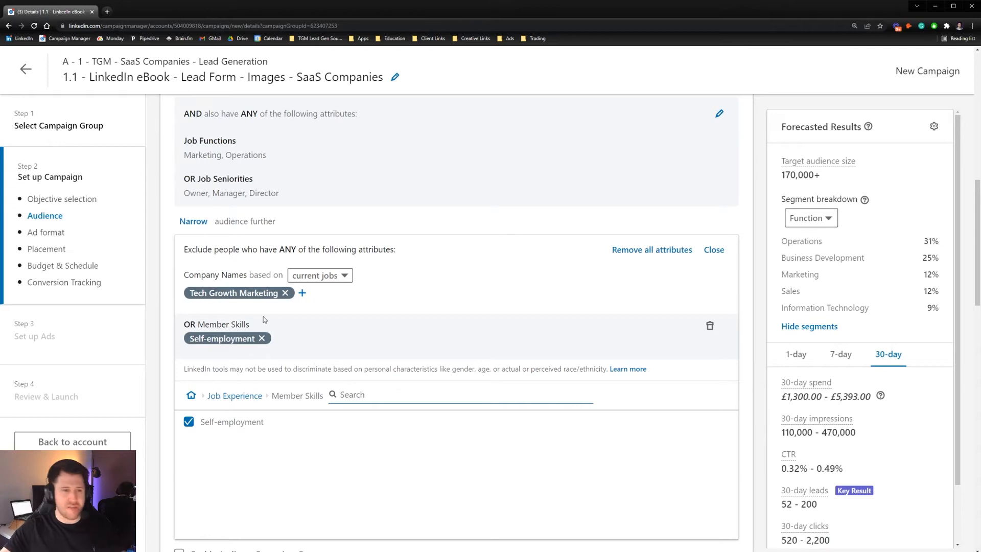
left_click(261, 339)
Add the company sizes 11-50, 51-200, 201-500 and 501-1000 employees to the job function and seniority criteria, and close the selection
scroll(716, 306, "up", 4)
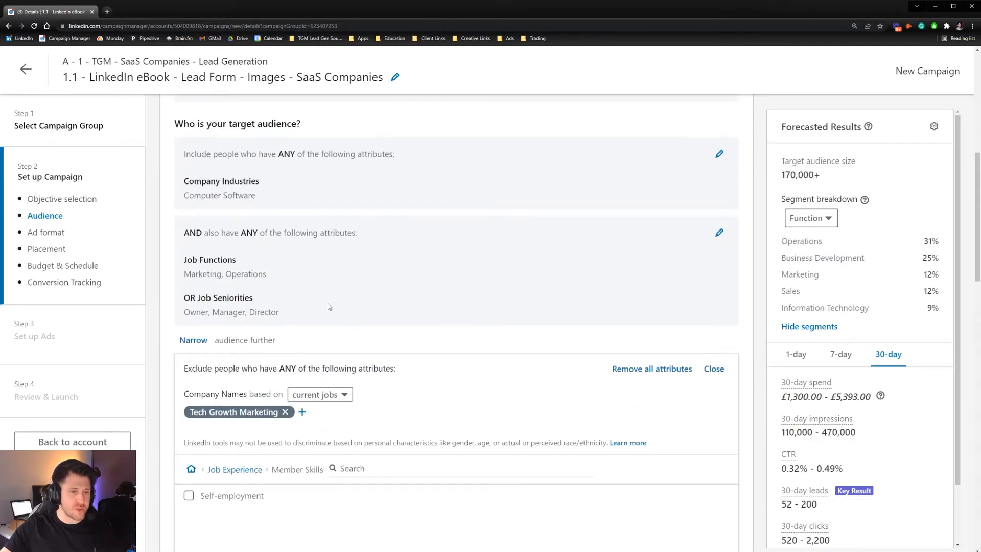
left_click(720, 311)
scroll(460, 358, "down", 3)
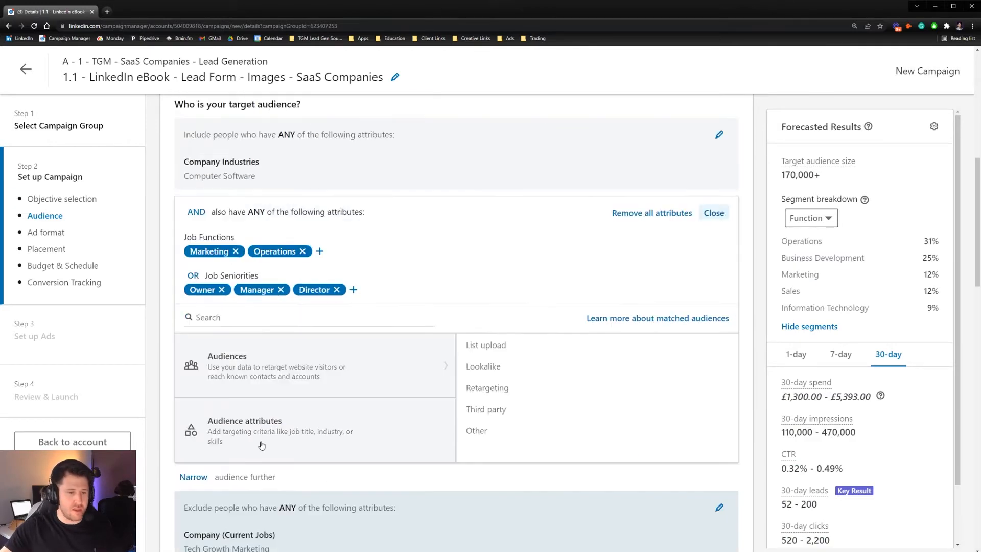
left_click(332, 360)
mouse_move(513, 329)
left_click(484, 285)
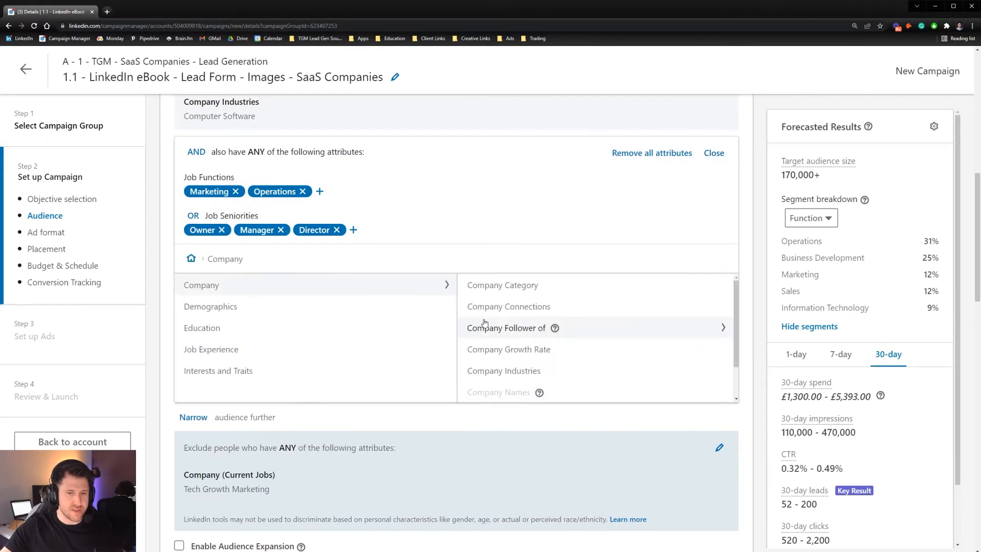
scroll(520, 384, "down", 1)
left_click(516, 391)
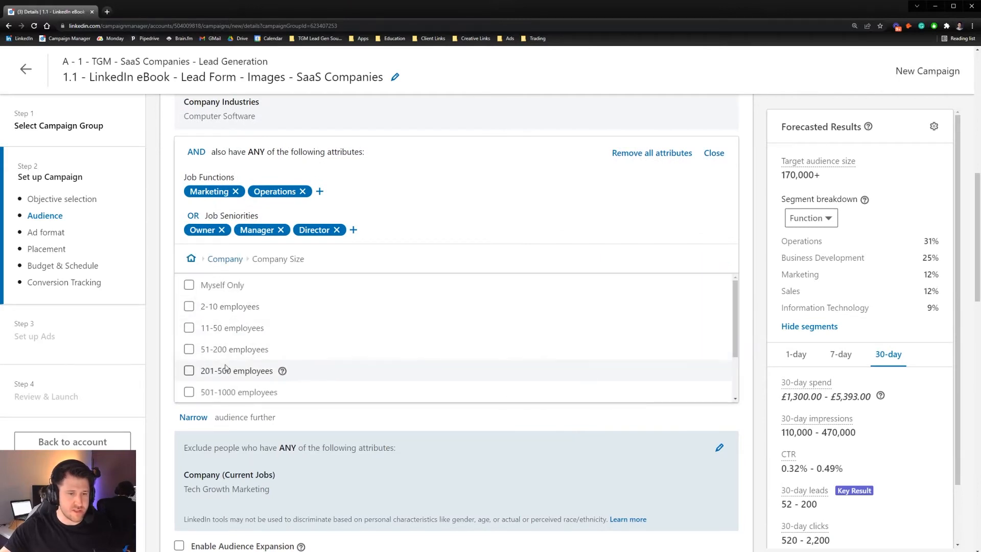
left_click(190, 366)
left_click(189, 387)
left_click(189, 408)
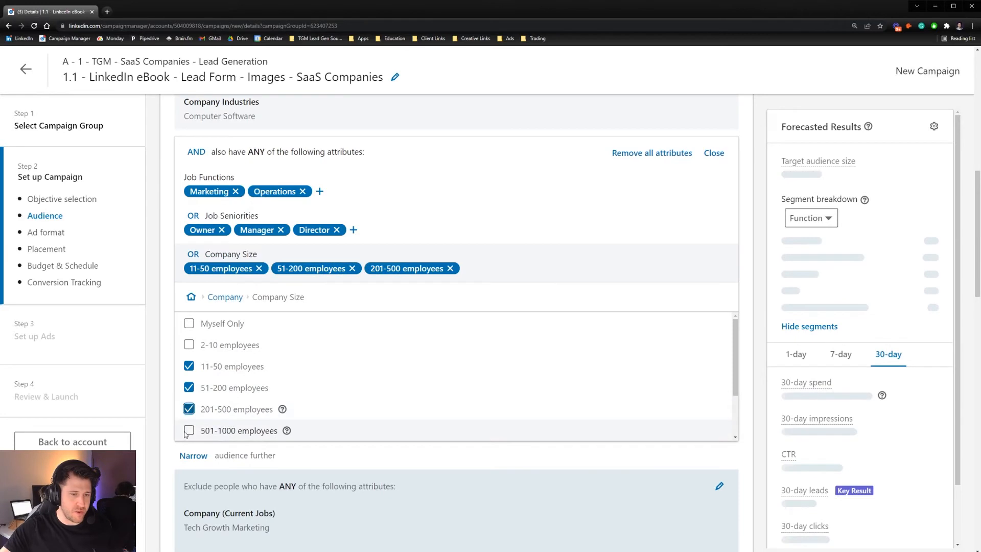
left_click(189, 430)
left_click(714, 153)
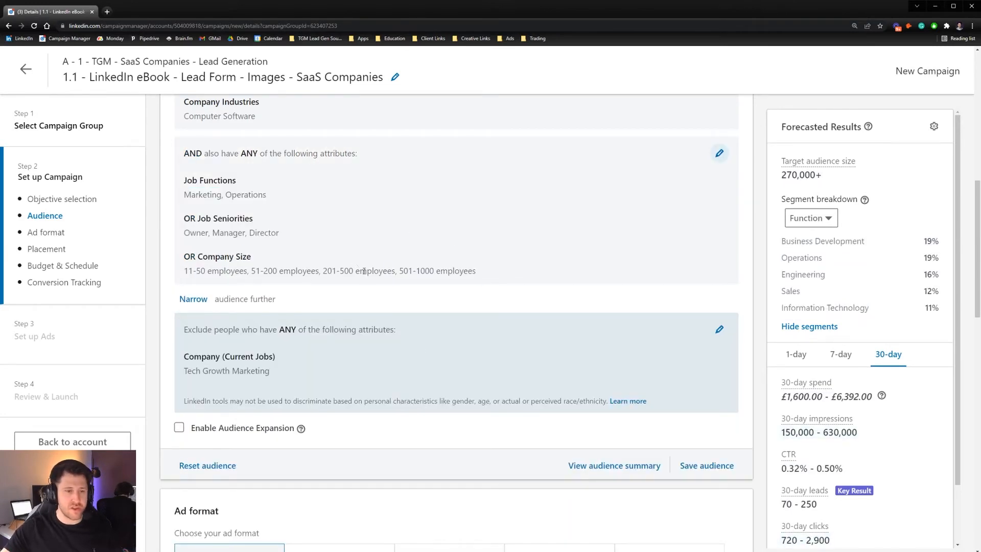
Reopen the narrowing criteria and review how the location, industry and ANY-of attribute groups combine
scroll(333, 286, "up", 1)
scroll(303, 304, "down", 1)
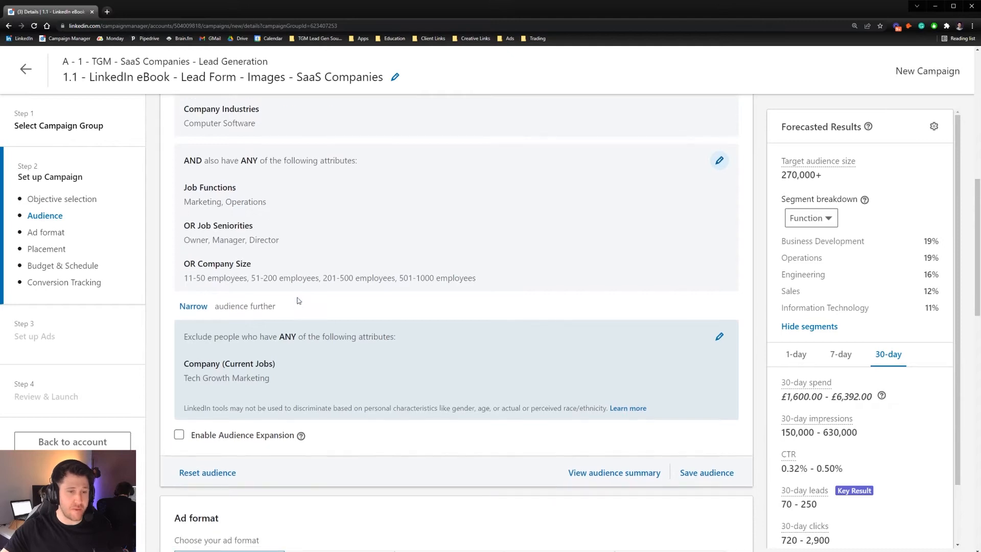
scroll(271, 297, "up", 2)
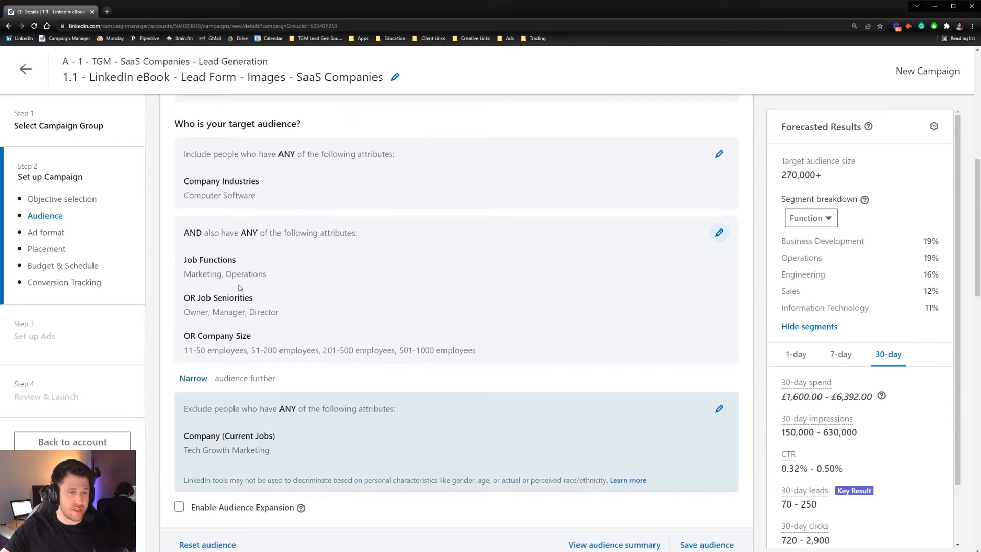
left_click(720, 233)
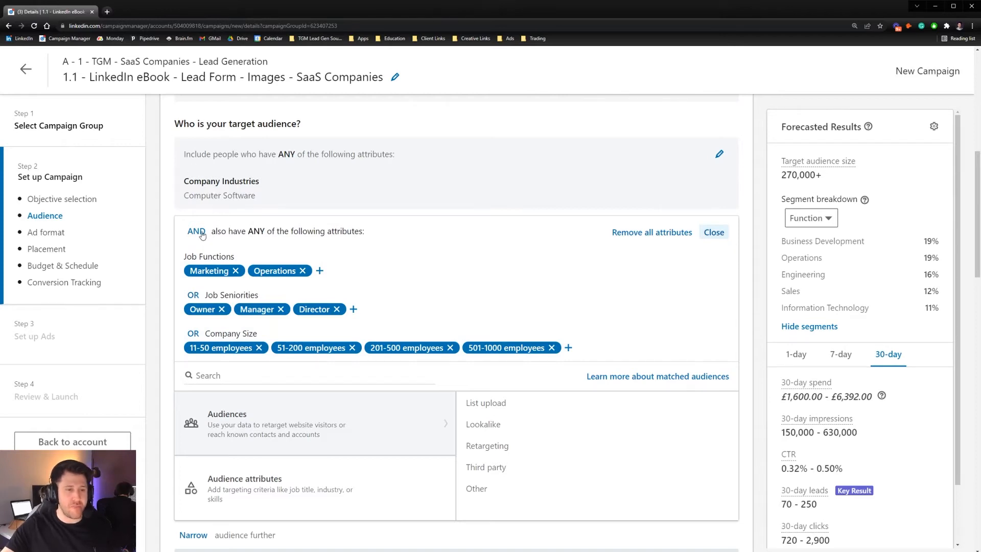
scroll(191, 185, "up", 1)
left_click_drag(187, 209, 266, 235)
left_click(268, 237)
scroll(273, 242, "up", 4)
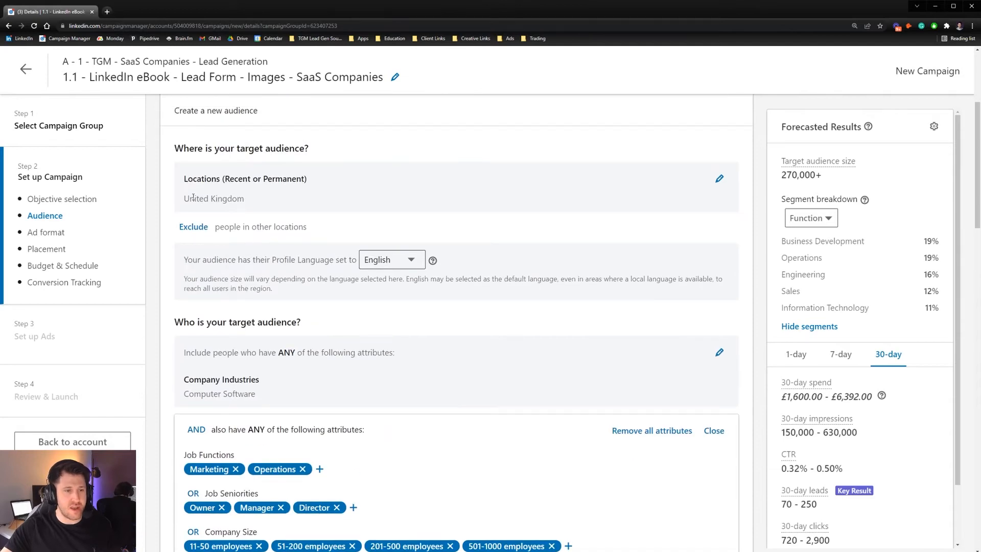
scroll(247, 206, "down", 2)
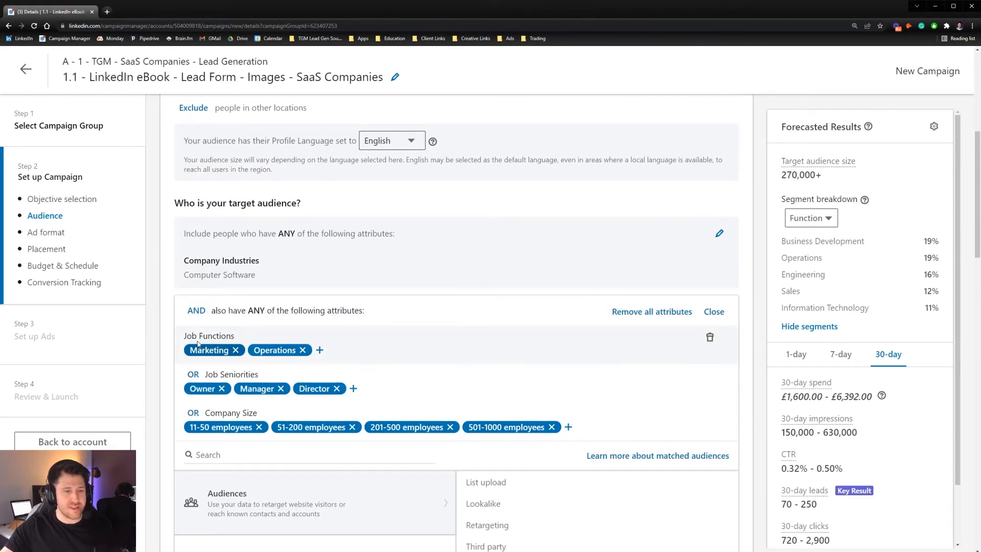
left_click_drag(212, 310, 371, 312)
left_click(373, 313)
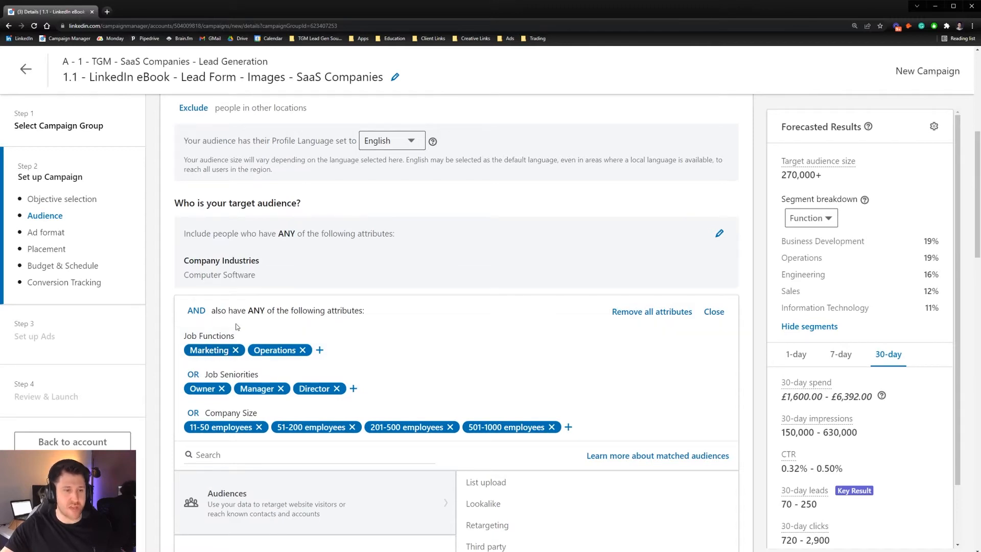
Check the forecasted target audience size and turn Company Size from an OR criterion into a separate AND condition
left_click_drag(858, 180, 781, 175)
left_click(839, 180)
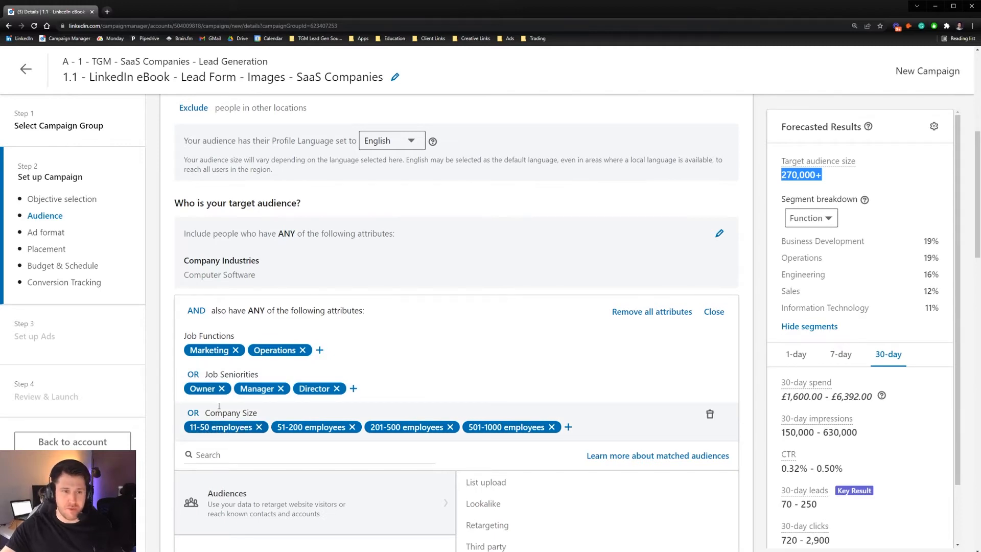
left_click(195, 415)
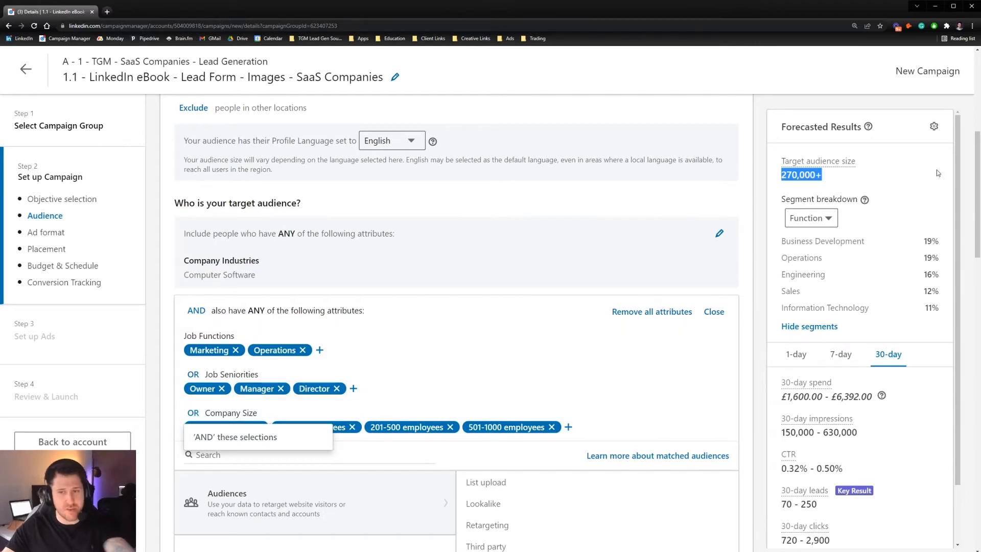
left_click(234, 438)
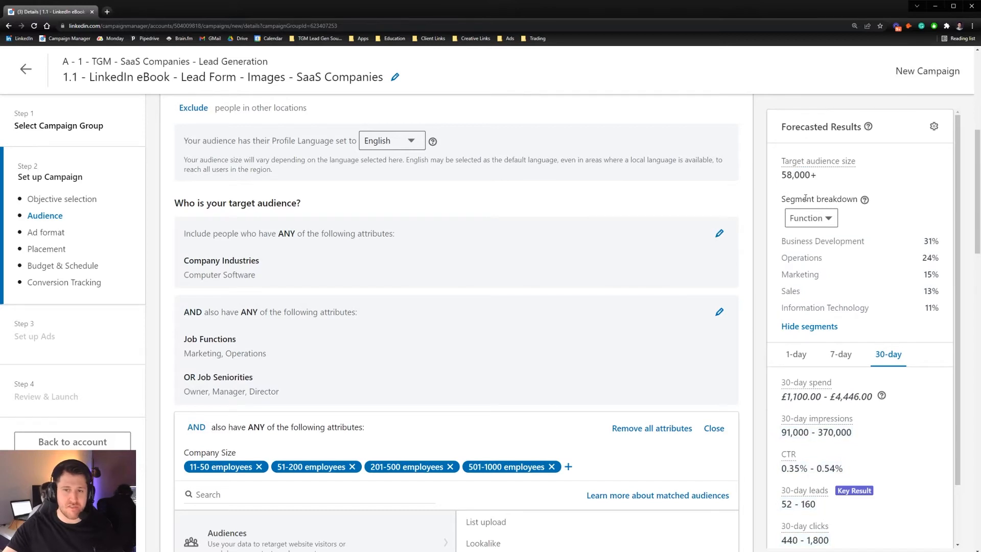
Review the targeted location, industry, job functions and seniorities, and close the company size criteria
scroll(370, 436, "down", 2)
scroll(265, 278, "up", 4)
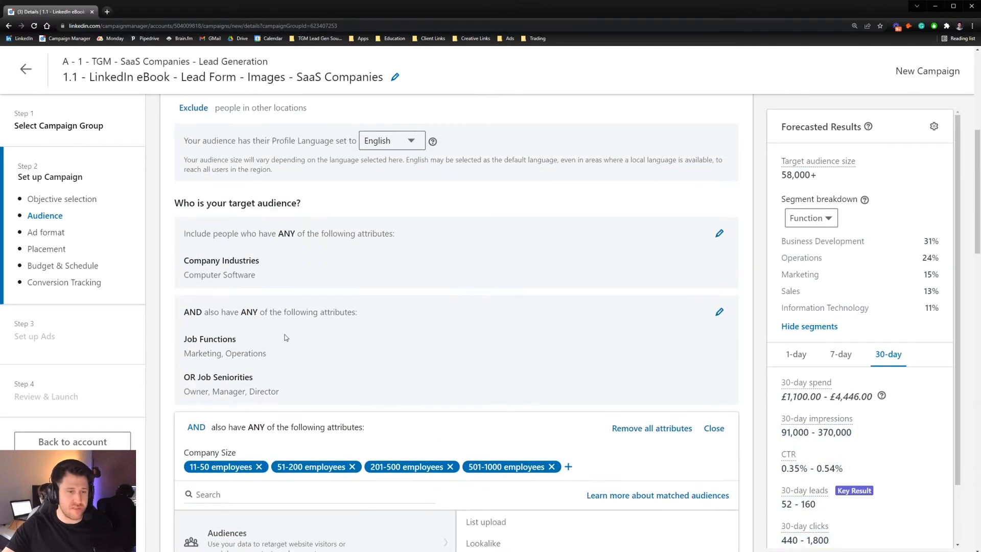
left_click_drag(196, 197, 249, 197)
left_click(250, 200)
scroll(246, 372, "down", 2)
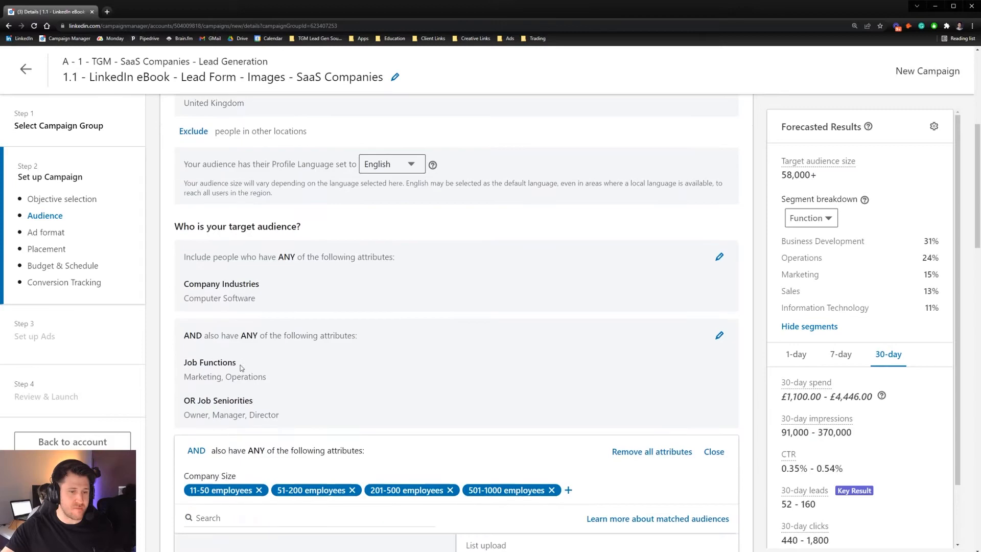
left_click_drag(193, 274, 229, 275)
left_click(232, 278)
left_click_drag(185, 355, 280, 353)
left_click(281, 353)
left_click_drag(280, 392, 184, 392)
left_click(247, 391)
scroll(248, 391, "down", 1)
scroll(248, 391, "down", 2)
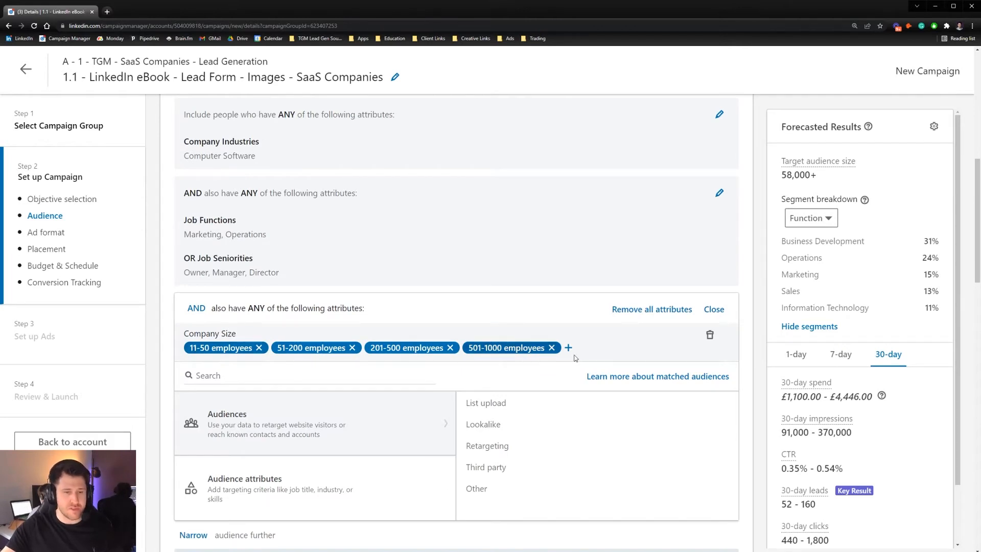
left_click(714, 309)
Look over the ad format options for the campaign
scroll(526, 339, "down", 4)
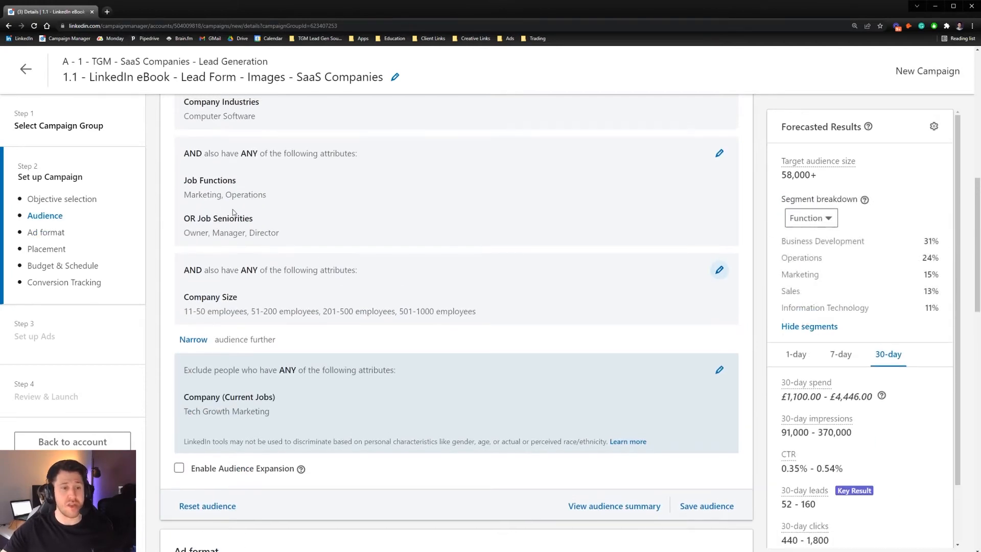
scroll(358, 286, "down", 6)
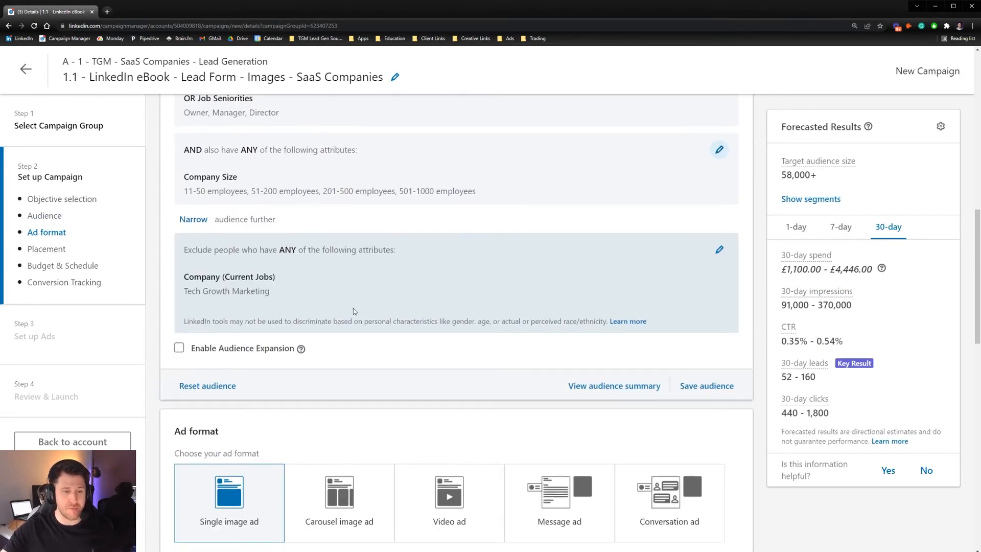
scroll(363, 277, "down", 1)
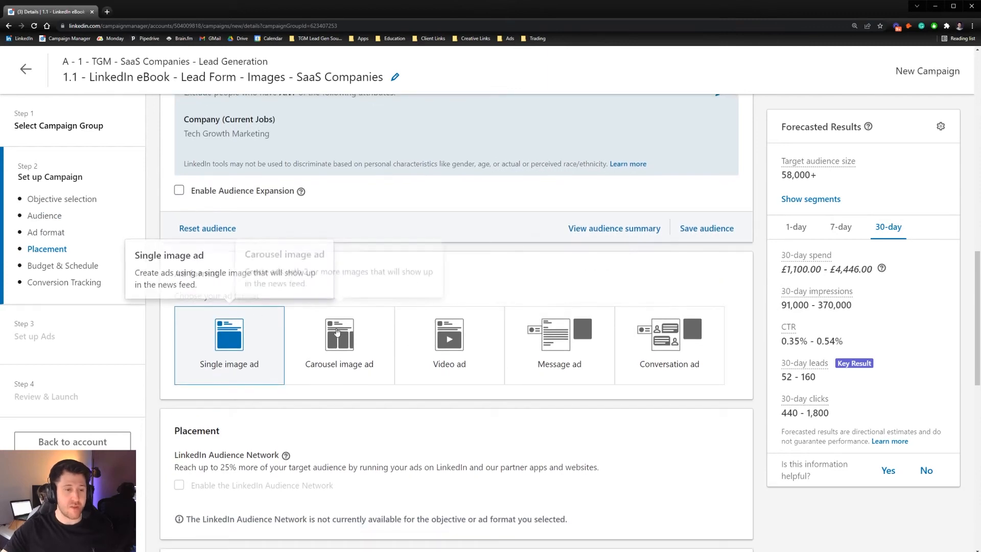
scroll(553, 303, "up", 4)
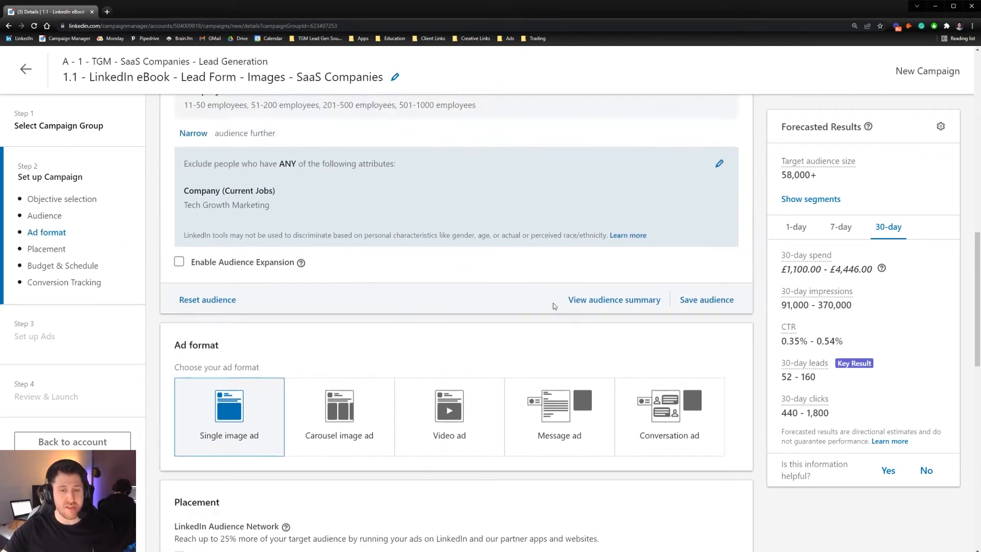
Review the Lead generation objective, the ad format options with Single image ad selected, and the LinkedIn Audience Network placement
scroll(479, 414, "up", 10)
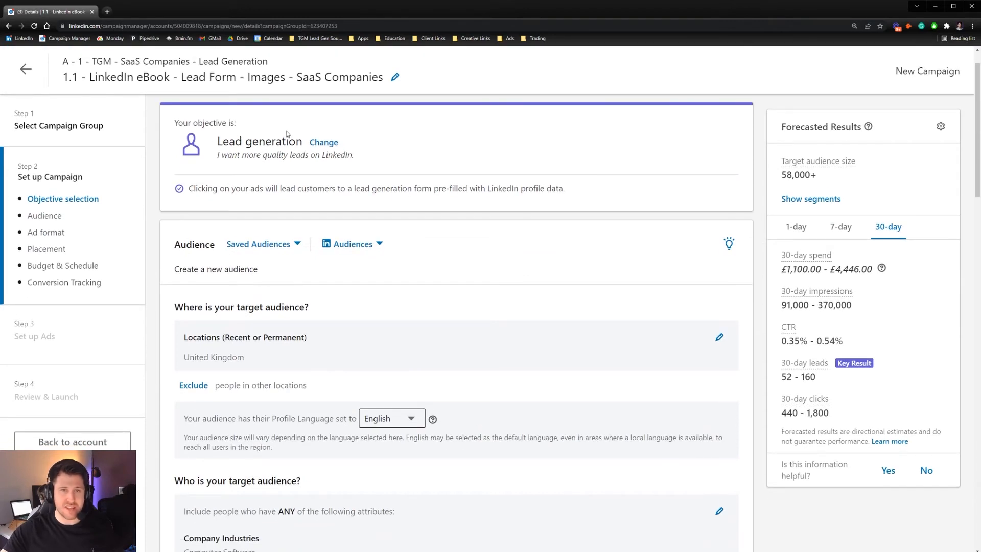
scroll(286, 134, "down", 13)
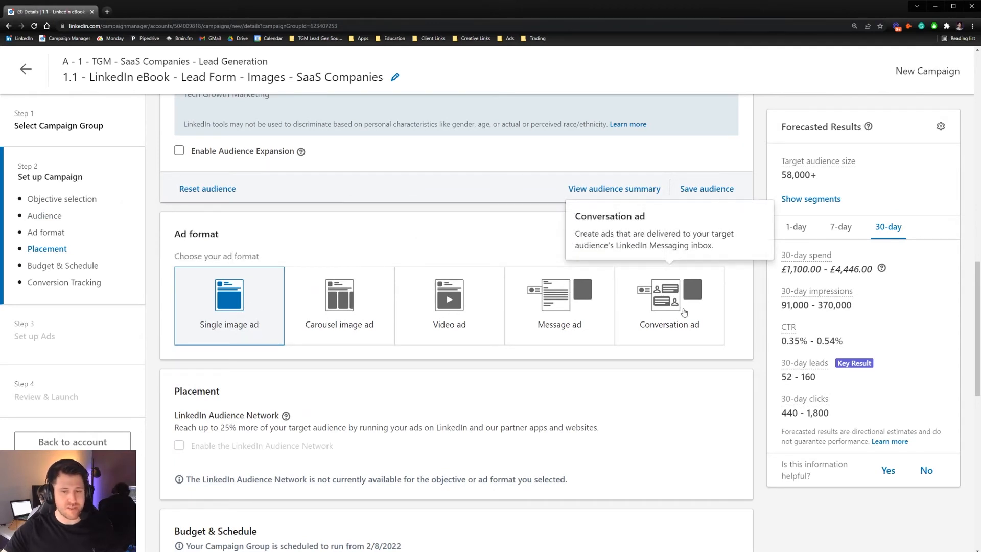
scroll(616, 172, "up", 10)
scroll(547, 281, "down", 8)
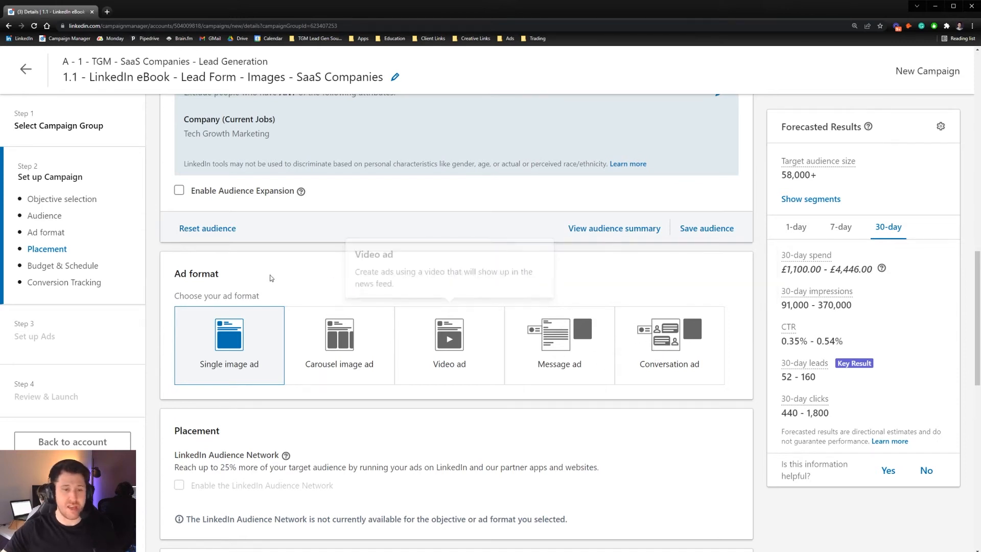
scroll(323, 273, "down", 4)
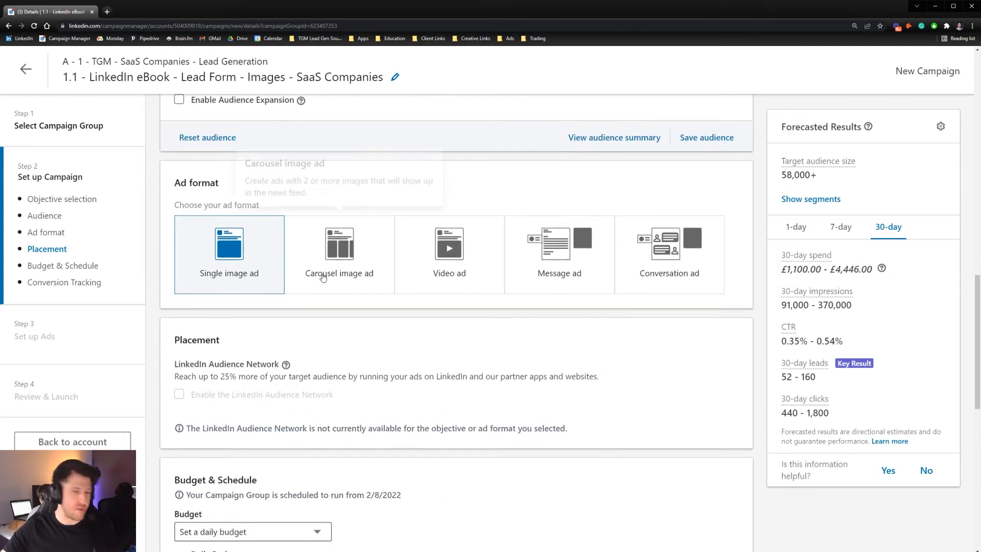
scroll(255, 194, "up", 1)
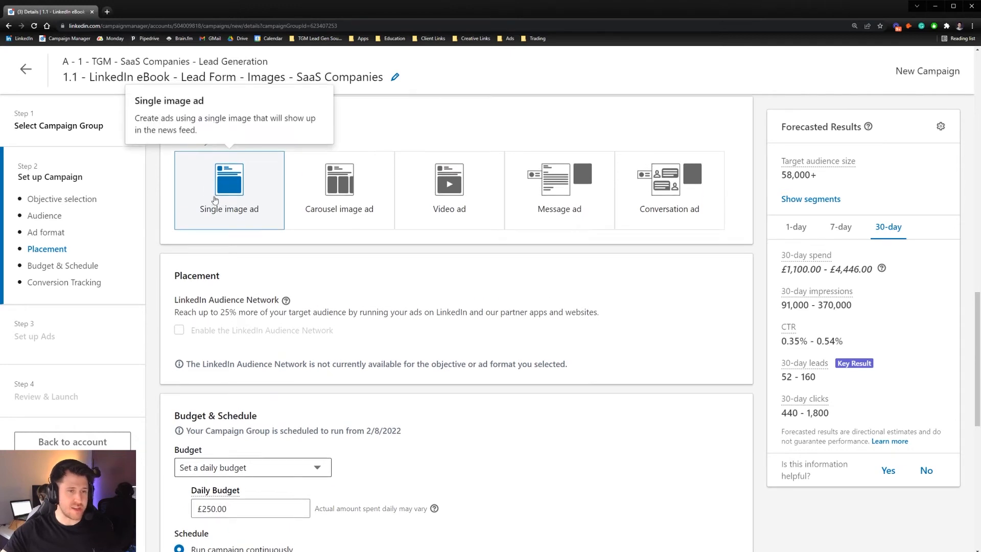
scroll(214, 257, "up", 2)
scroll(233, 279, "down", 2)
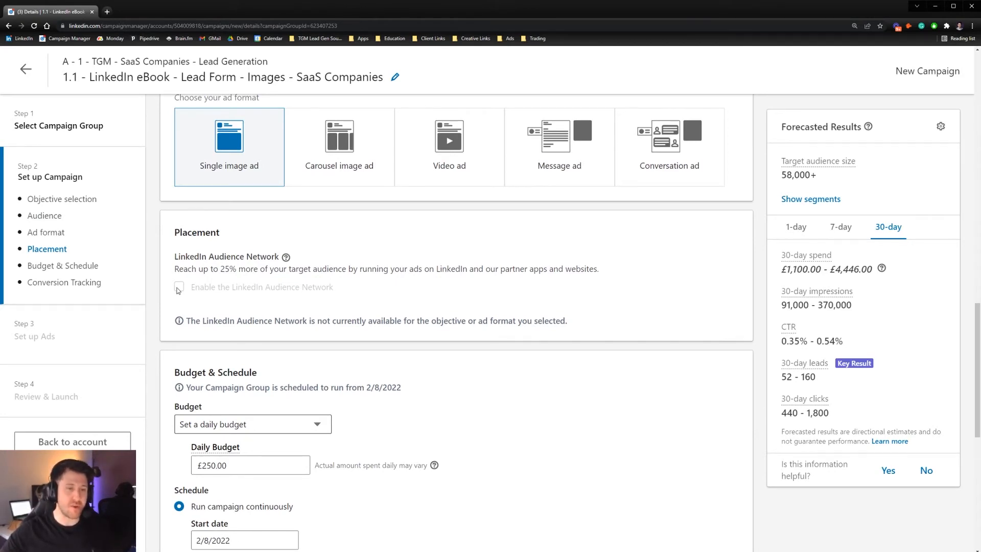
scroll(186, 296, "down", 4)
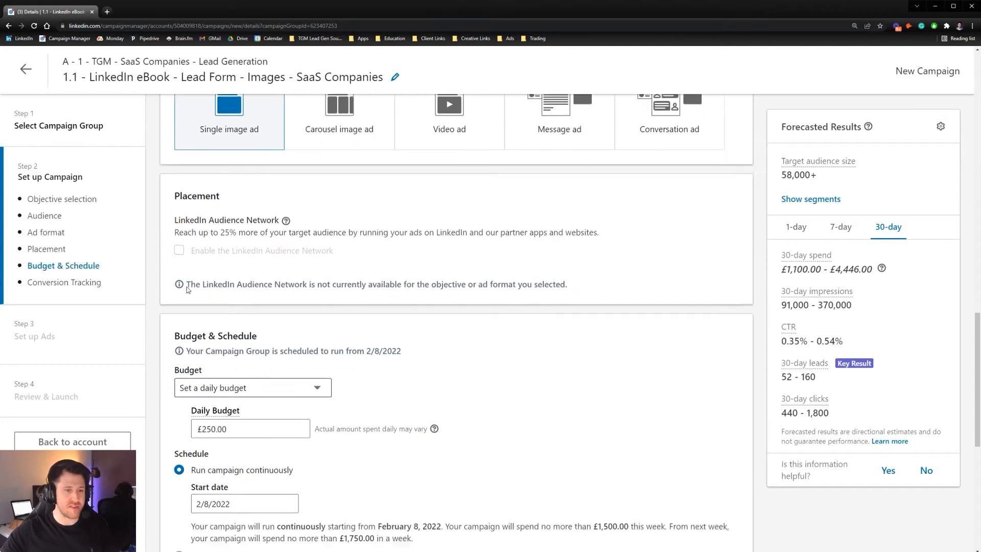
Keep the budget type as a daily budget and set the Daily Budget to £30
scroll(247, 221, "down", 2)
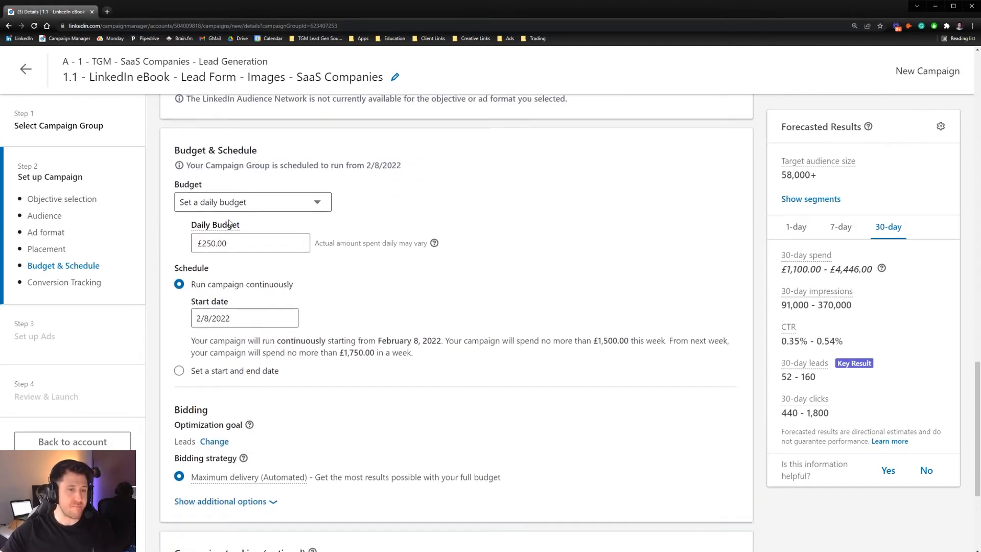
scroll(256, 169, "up", 1)
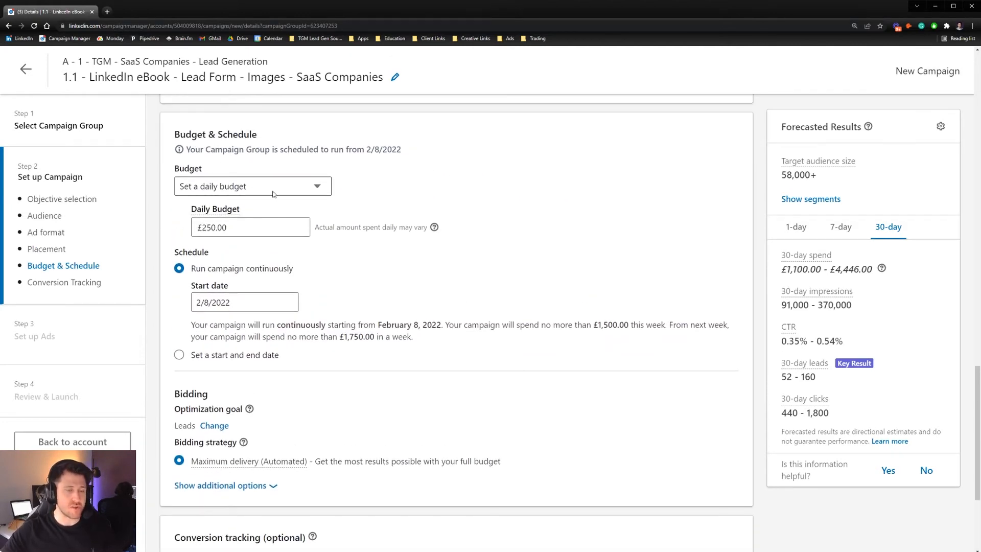
left_click(243, 186)
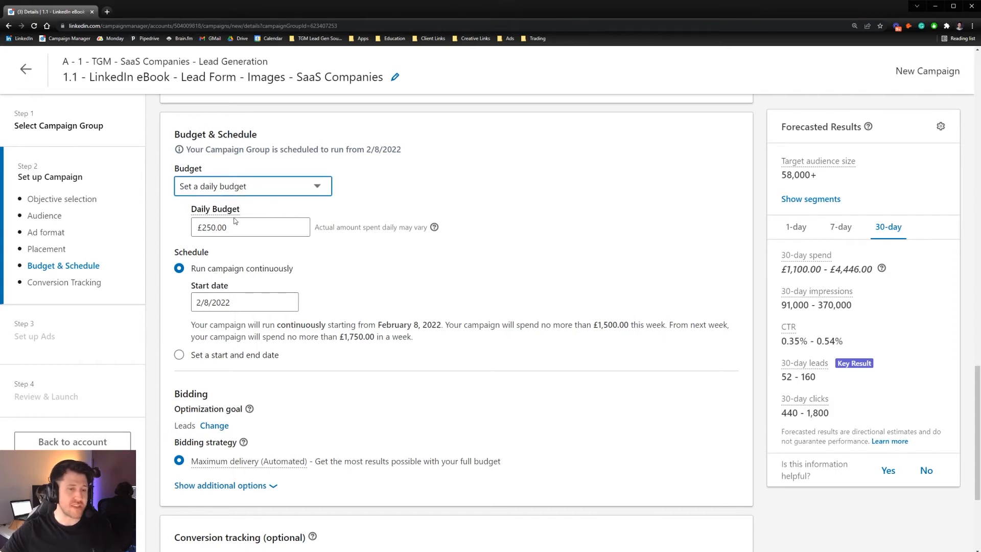
left_click(366, 202)
left_click_drag(268, 229, 122, 233)
type("30")
left_click(414, 213)
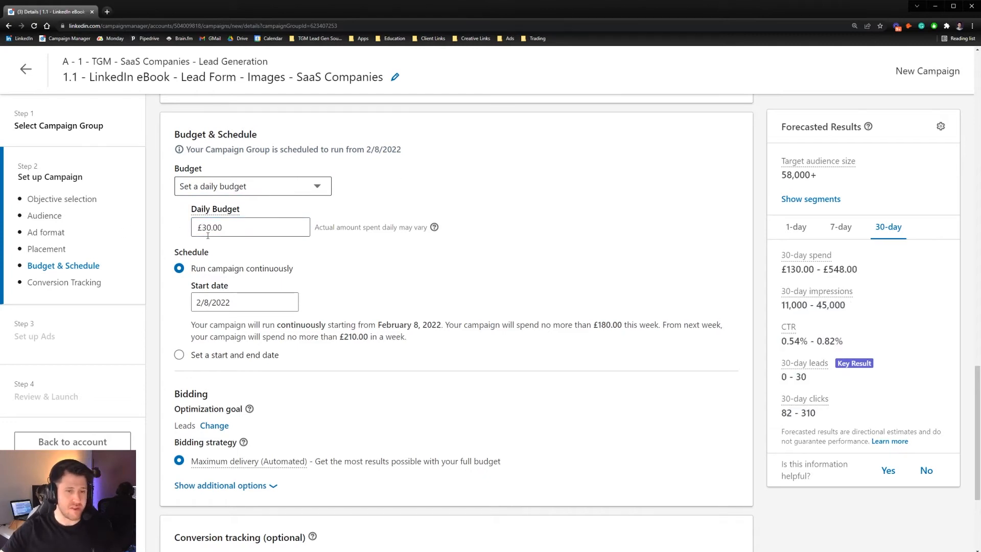
left_click_drag(227, 226, 191, 225)
left_click(363, 195)
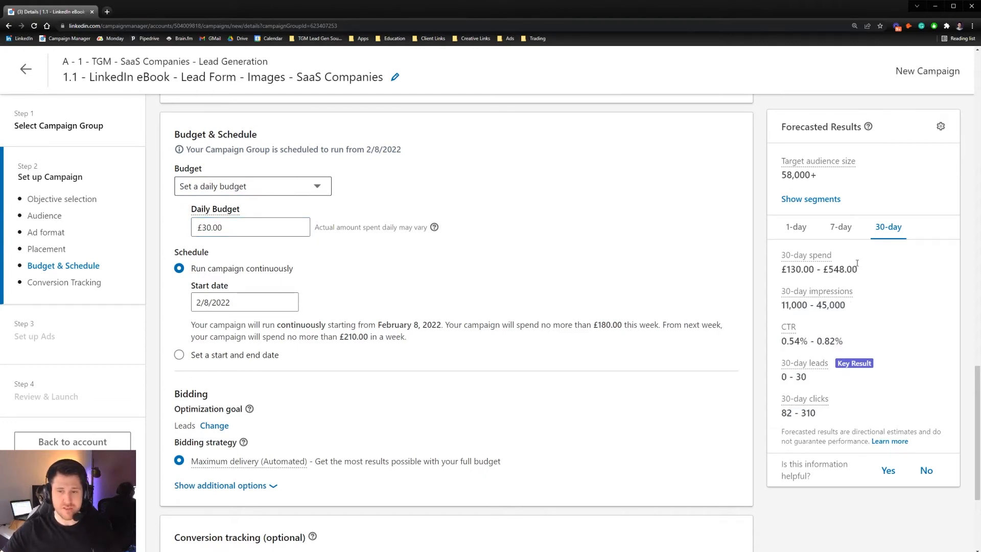
Check the forecasted 30-day spend and impressions for the current daily budget
left_click_drag(853, 269, 875, 272)
left_click(832, 270)
left_click(875, 271)
left_click_drag(782, 269, 842, 266)
left_click(841, 266)
left_click_drag(858, 304, 782, 305)
left_click(782, 304)
Check the forecasted 30-day leads and the click-through rate for the campaign
left_click_drag(817, 384, 776, 383)
left_click(814, 385)
left_click(804, 377)
left_click_drag(864, 341, 776, 347)
left_click(777, 347)
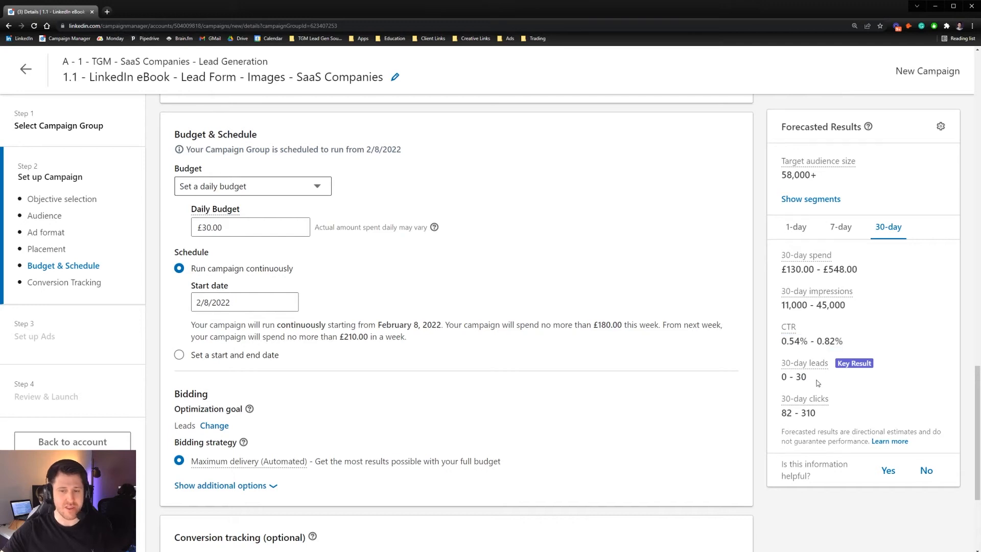
mouse_move(814, 382)
left_mouse_down()
mouse_move(781, 380)
mouse_move(811, 381)
left_mouse_up()
left_click(782, 379)
left_click(814, 381)
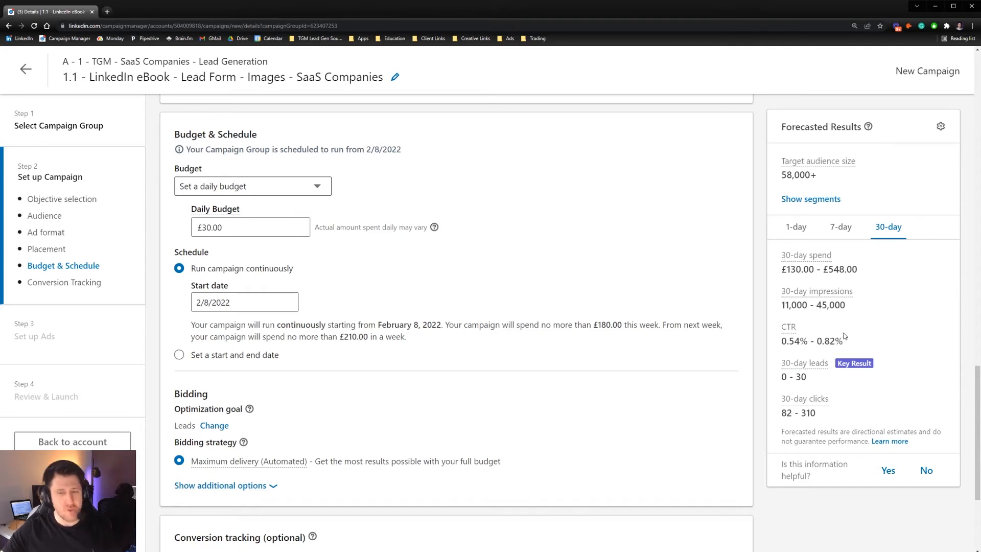
left_click_drag(817, 382, 782, 381)
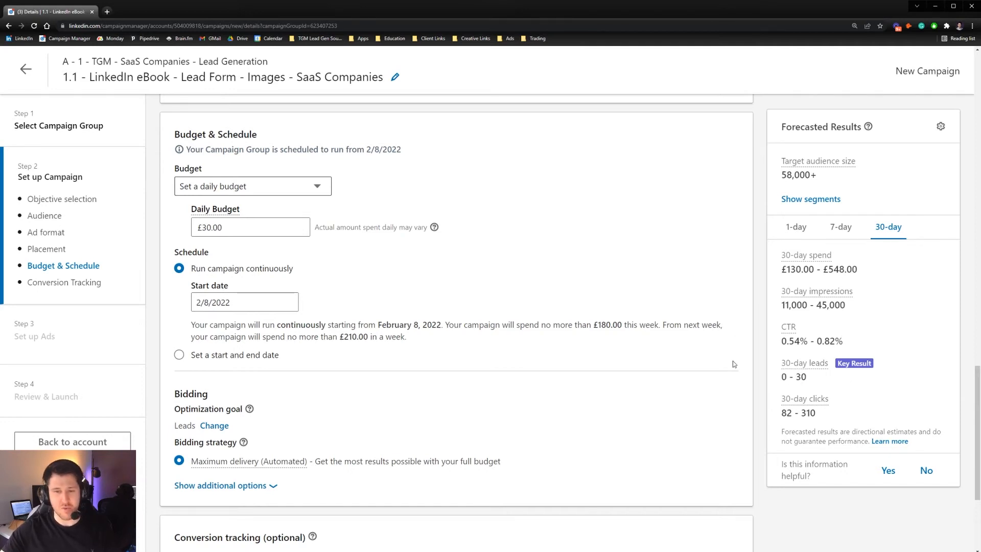
Open the bidding optimization goal for changes and choose Leads as the goal
scroll(402, 374, "down", 2)
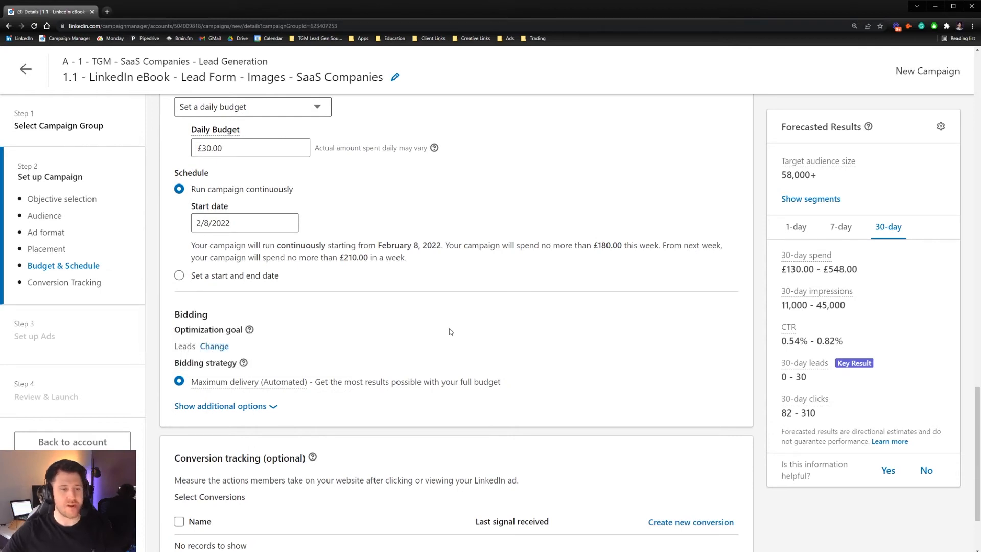
scroll(440, 263, "down", 2)
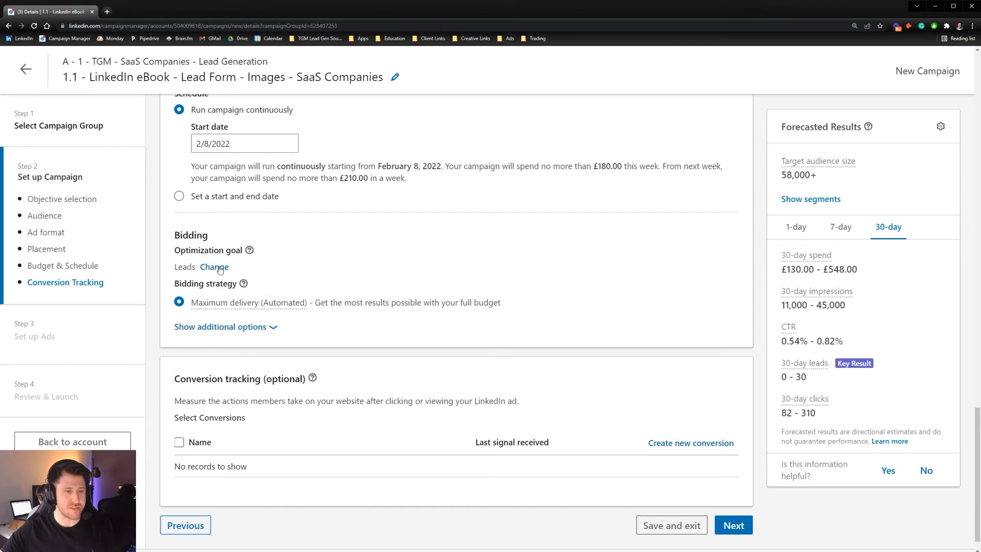
left_click(219, 268)
left_click(309, 278)
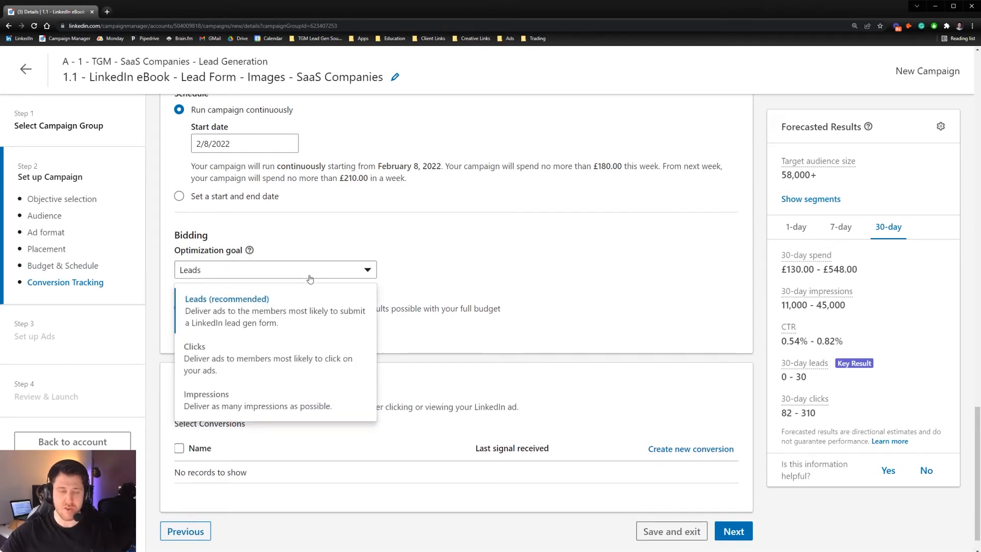
left_click(300, 311)
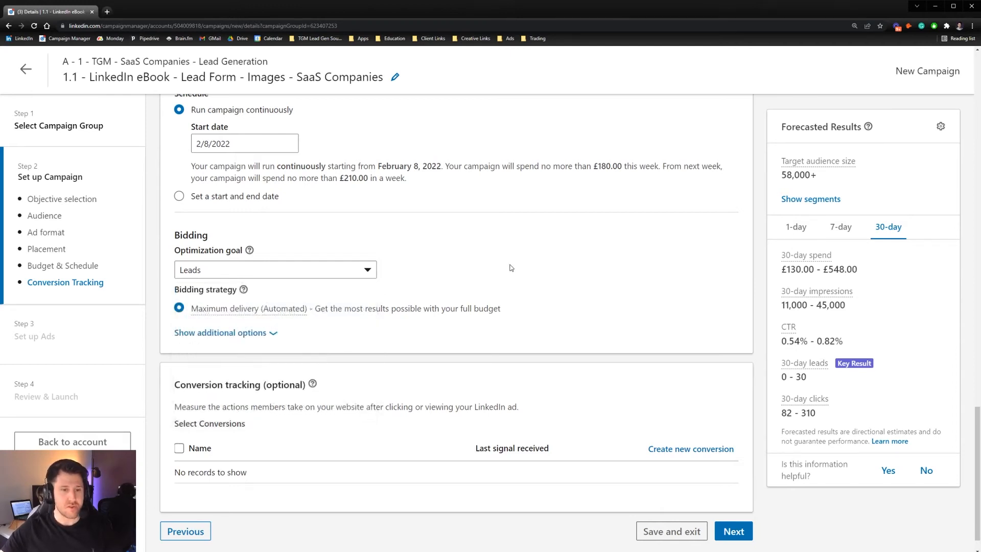
scroll(510, 266, "up", 15)
scroll(377, 304, "down", 20)
scroll(359, 314, "down", 7)
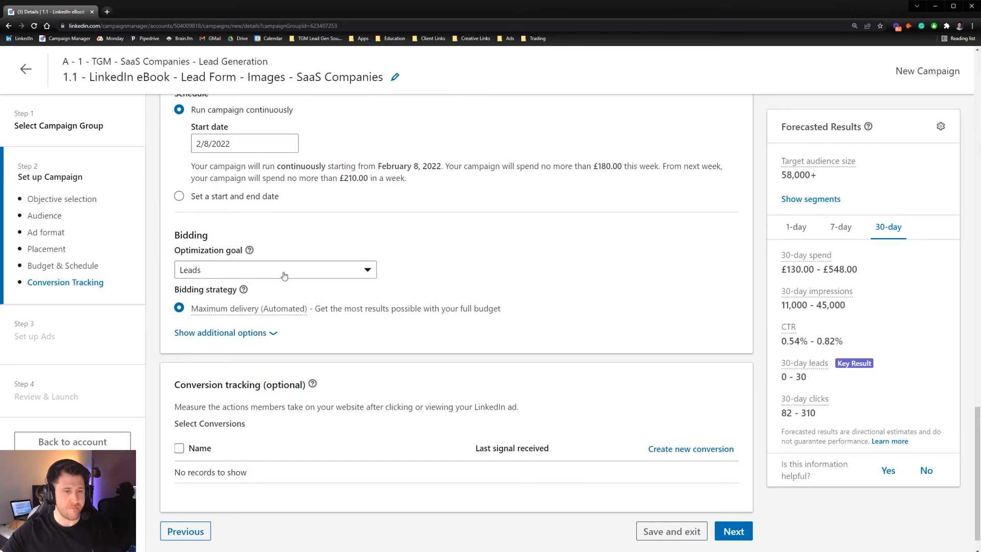
Try Clicks and Impressions as the optimization goal to compare their bidding, and return the goal to Leads
left_click(285, 276)
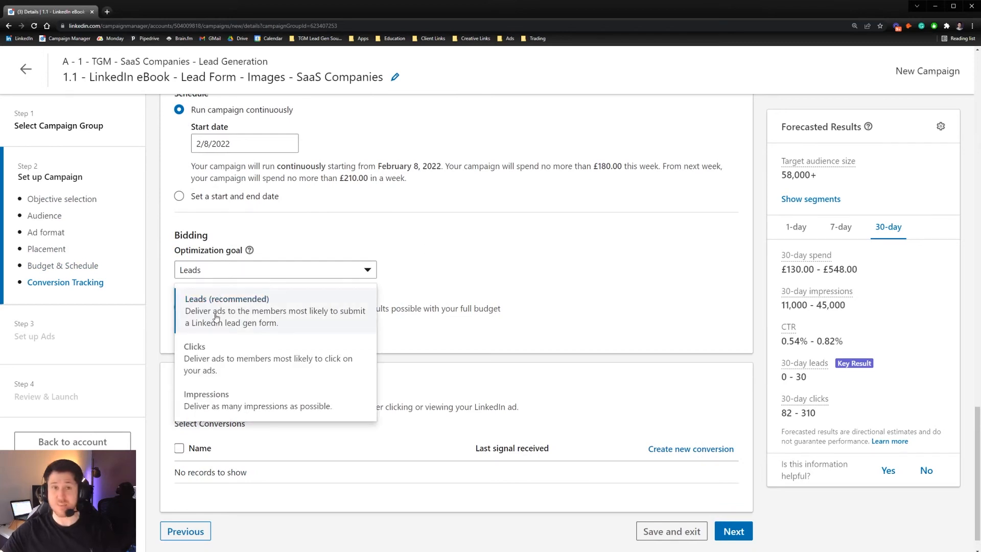
left_click(216, 357)
left_click(307, 270)
left_click(306, 399)
left_click(350, 284)
left_click(252, 369)
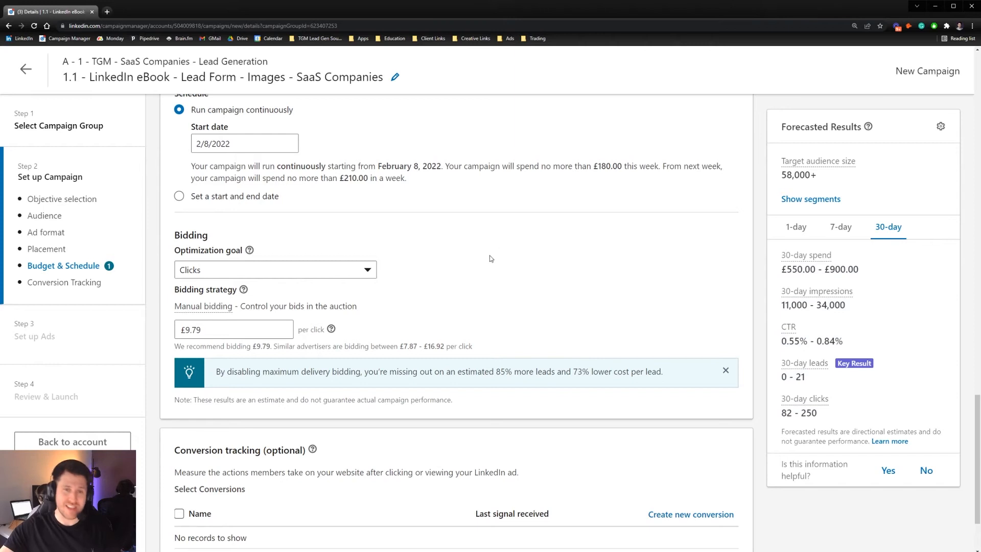
left_click(307, 271)
left_click(256, 301)
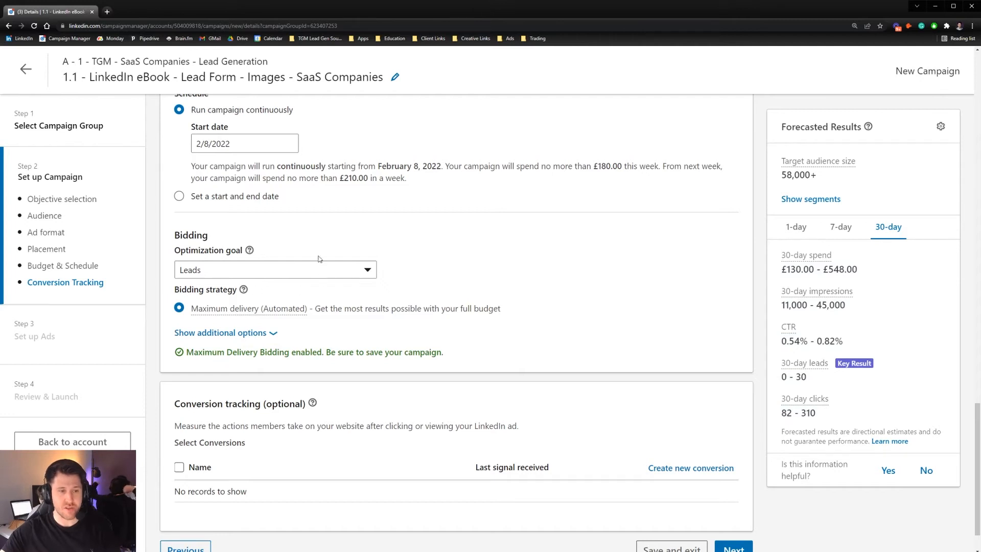
mouse_move(223, 266)
left_click(251, 271)
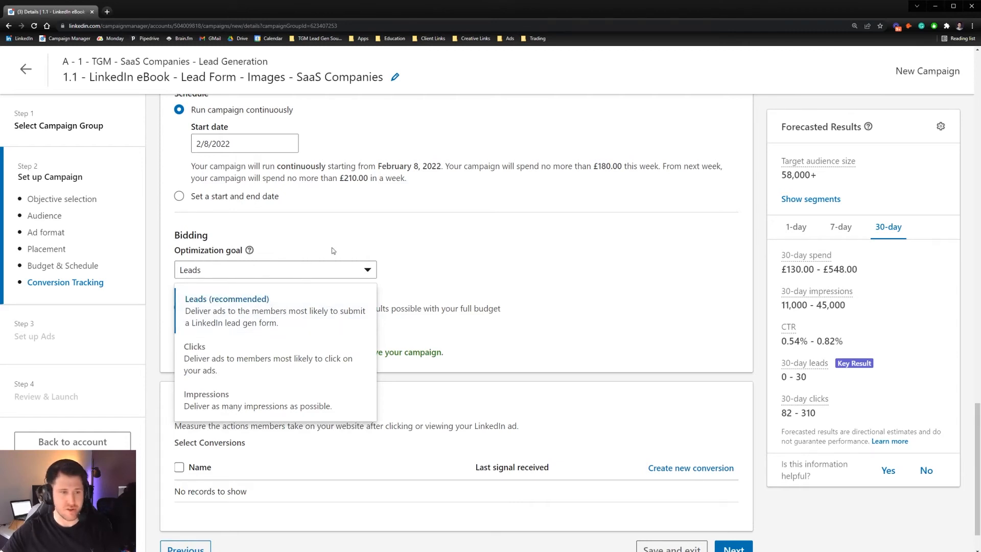
left_click(385, 288)
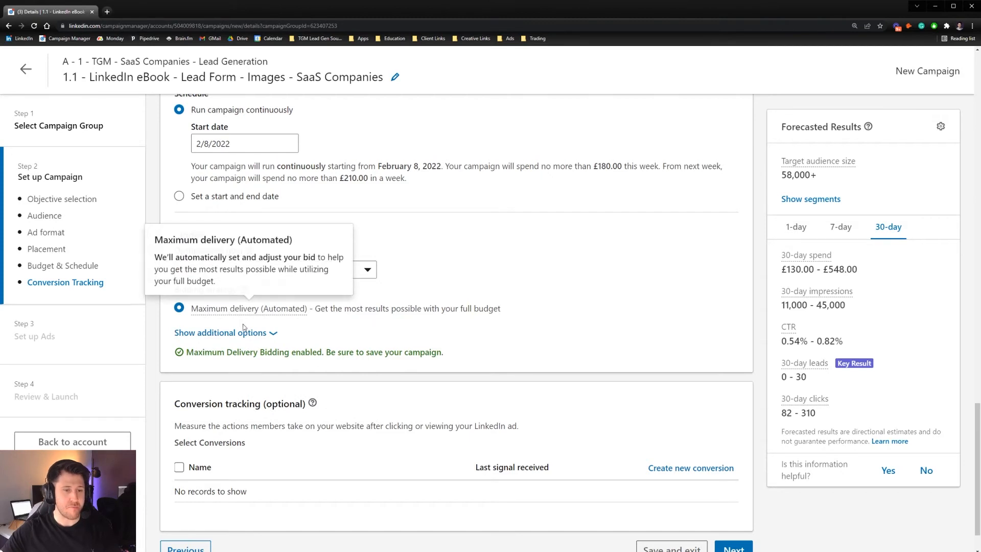
Show the additional bidding options, try Manual bidding (Enhanced), and return to Maximum delivery (Automated) with the Leads goal
left_click(234, 333)
mouse_move(241, 329)
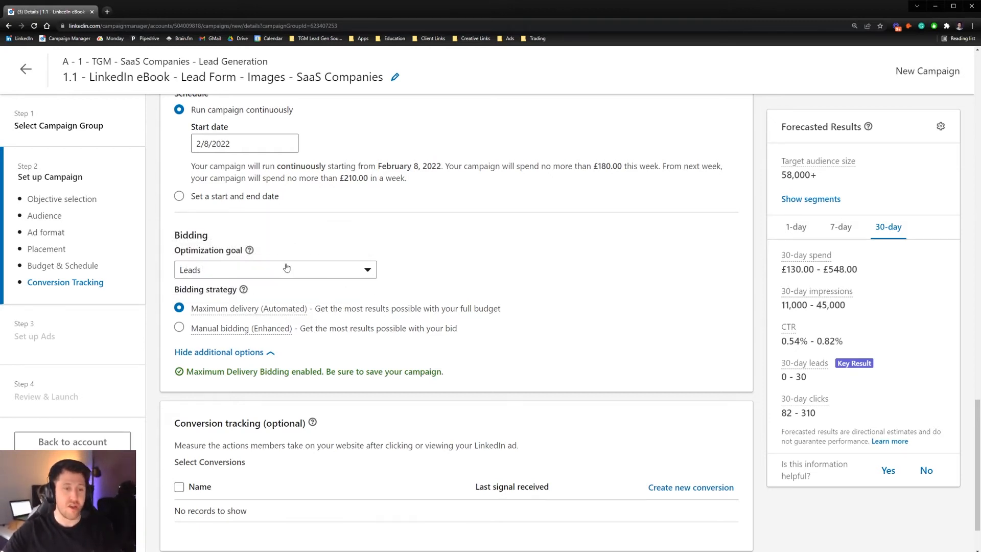
mouse_move(212, 310)
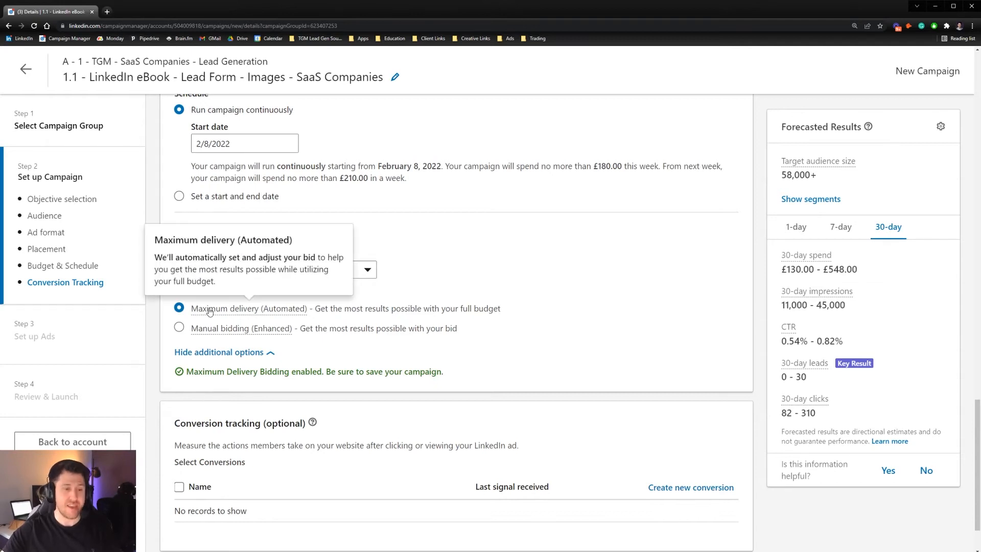
left_click(179, 327)
left_click(231, 350)
double_click(249, 350)
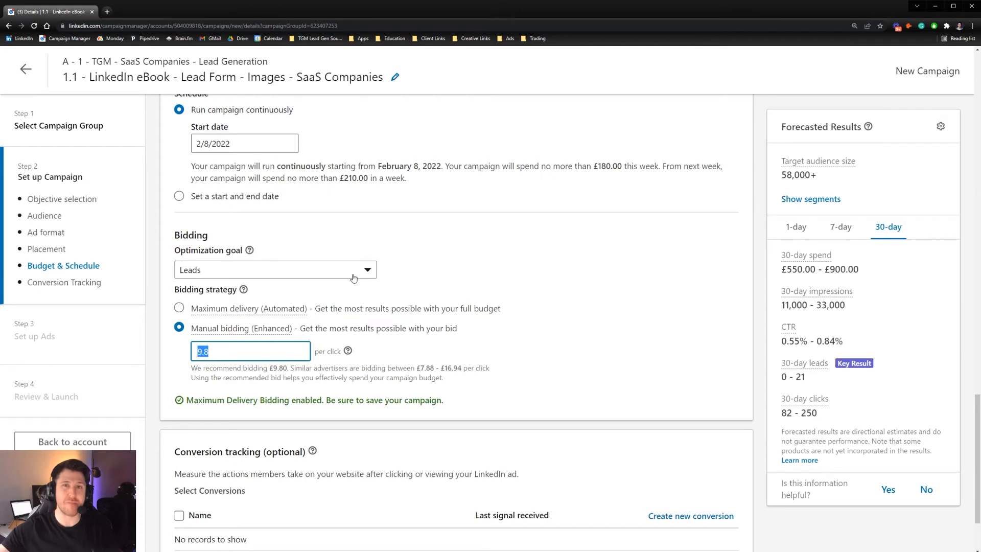
left_click(180, 308)
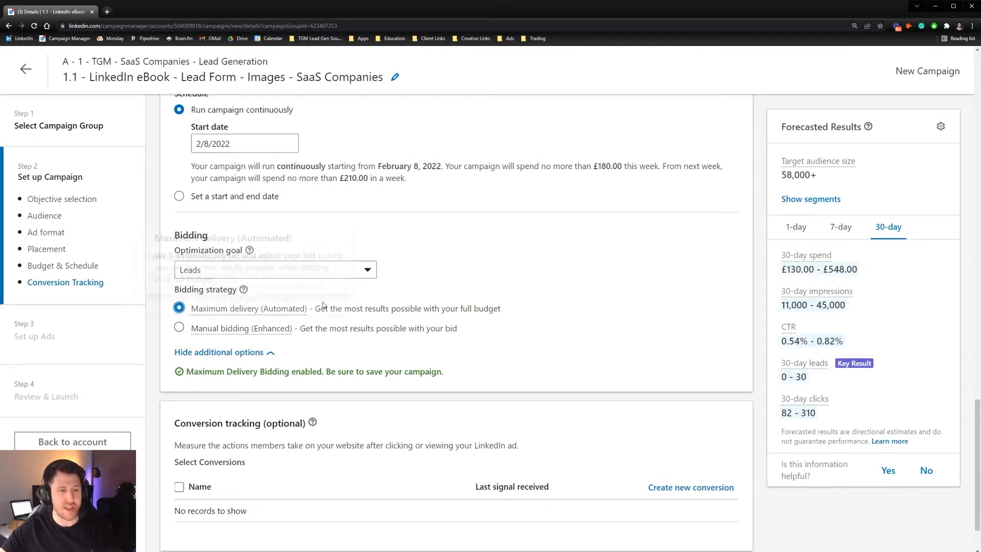
left_click(336, 273)
left_click(297, 292)
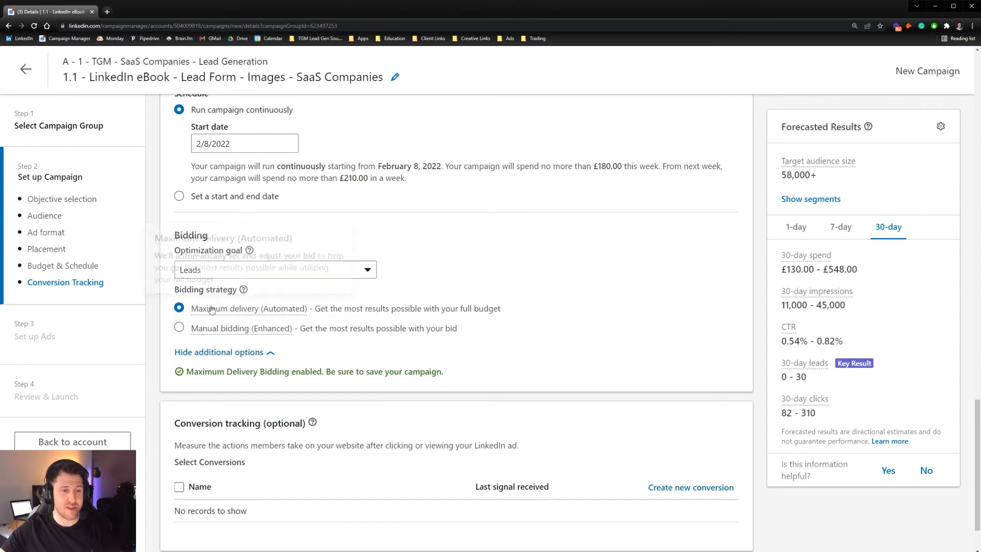
Look over conversion tracking, reopen the objective selection to view the alternatives, and reselect Lead generation
scroll(506, 288, "down", 1)
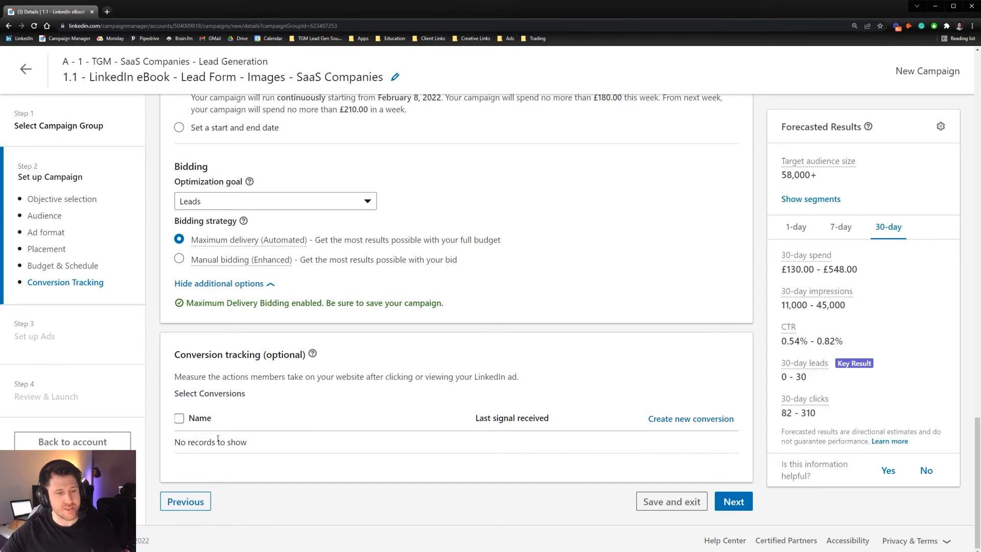
scroll(335, 356, "up", 20)
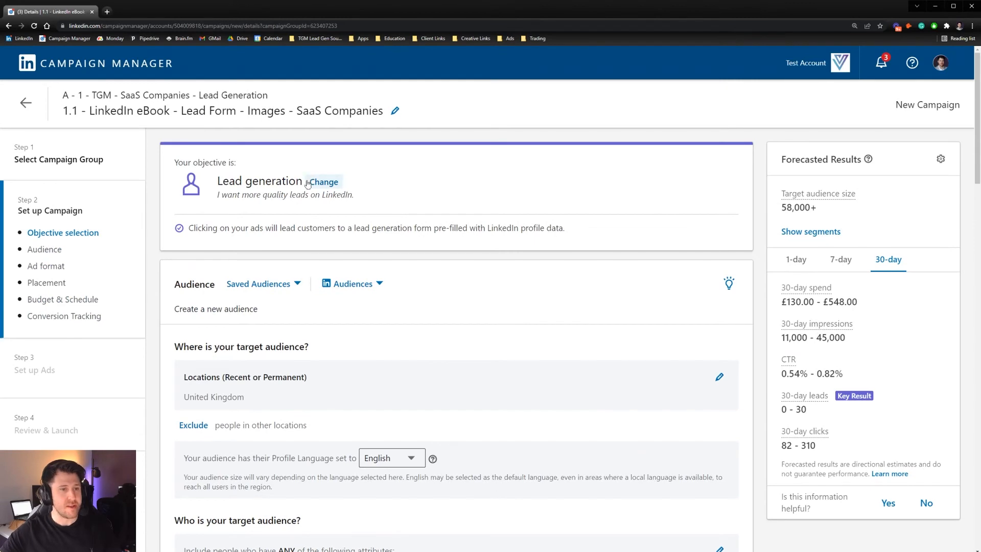
left_click(315, 182)
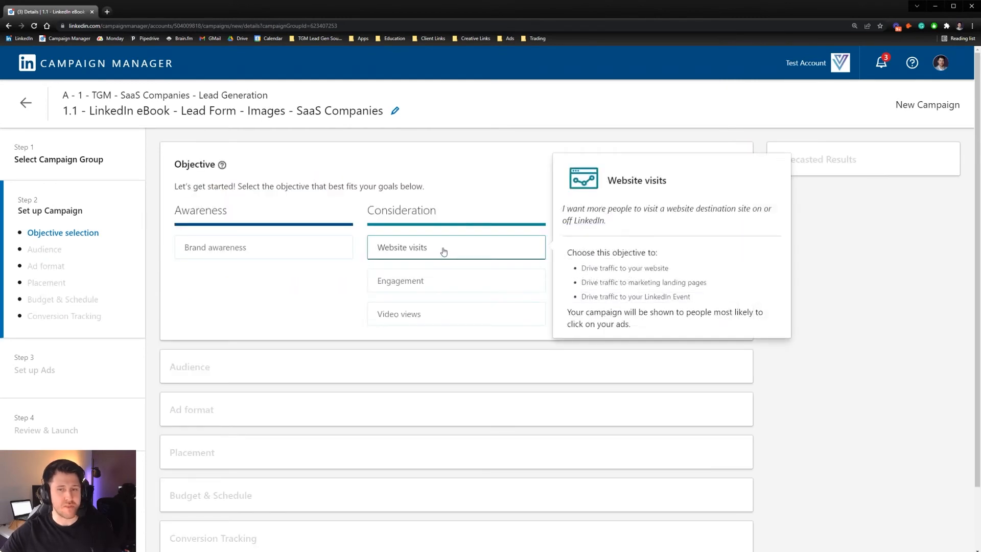
scroll(782, 313, "down", 2)
left_click(624, 173)
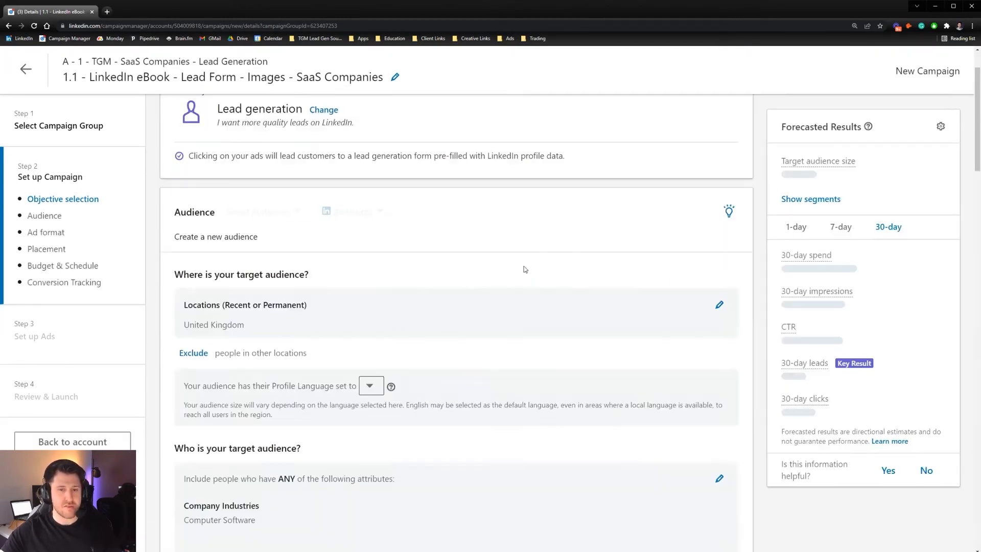
scroll(598, 308, "down", 20)
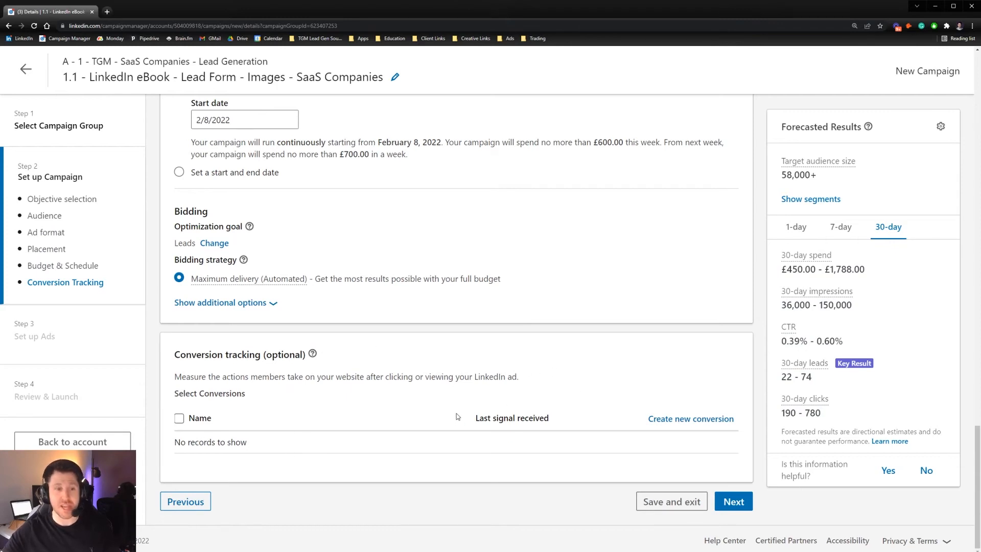
Review the finished campaign settings, then save them with the objective and ad format and proceed to the ad setup
scroll(550, 313, "up", 20)
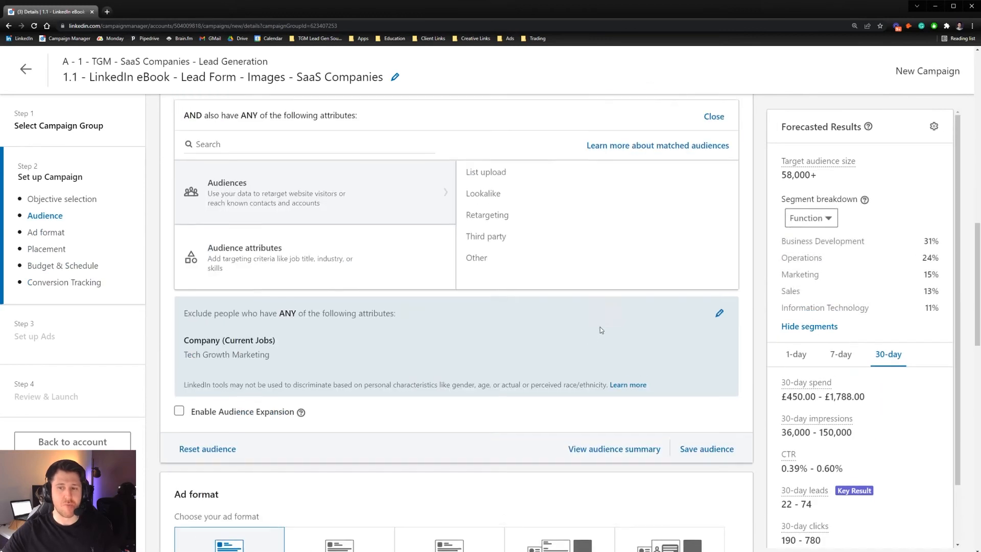
scroll(601, 330, "down", 20)
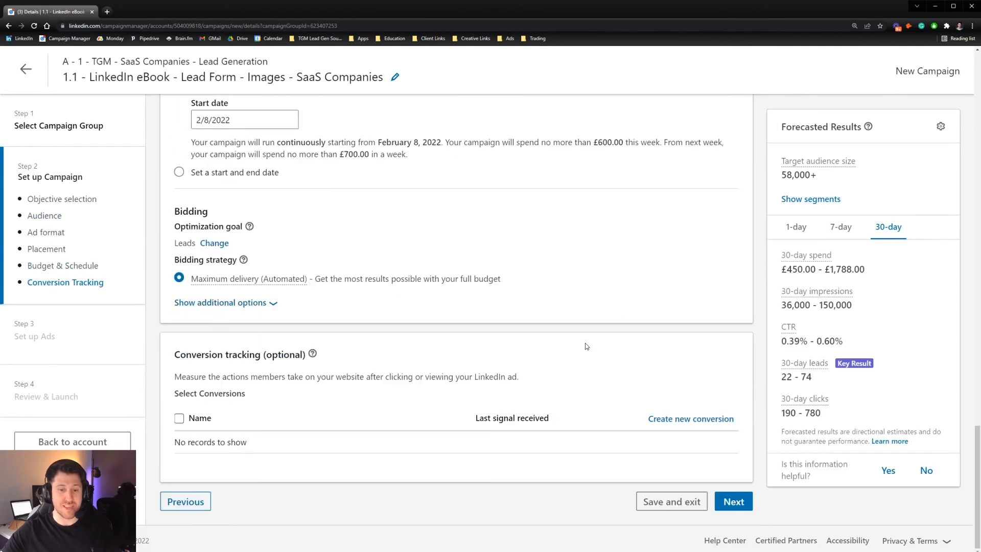
scroll(565, 437, "up", 10)
scroll(412, 286, "down", 10)
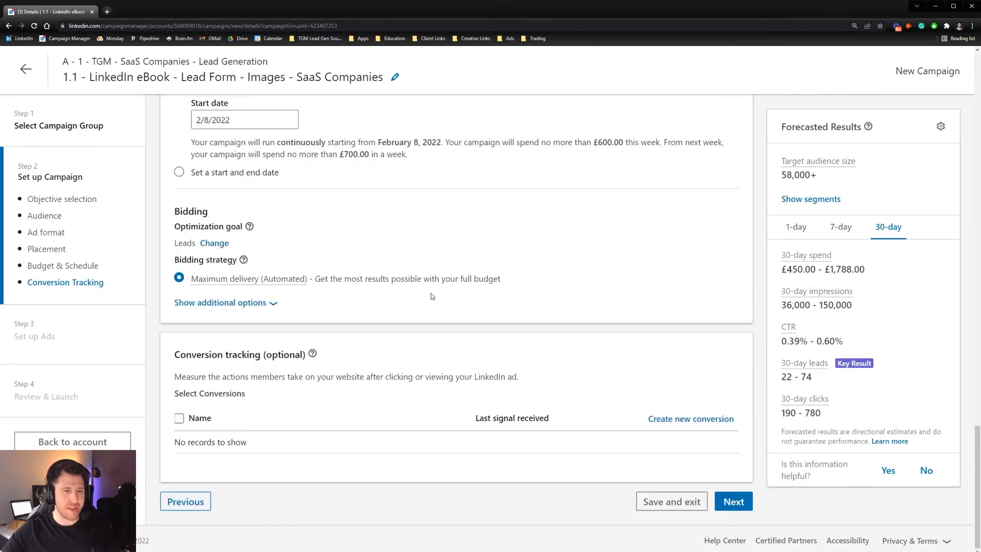
left_click(736, 502)
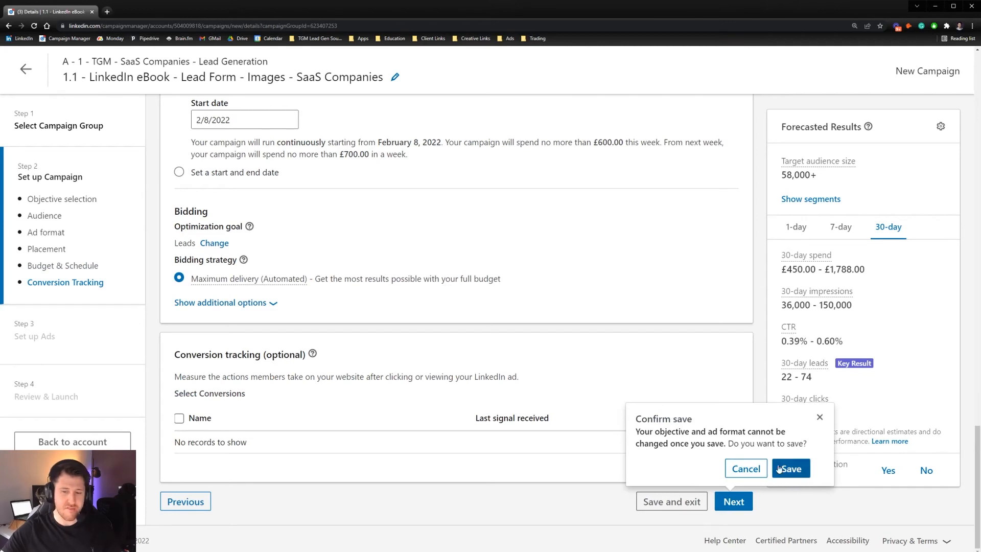
mouse_move(656, 432)
left_mouse_down()
mouse_move(758, 433)
mouse_move(672, 432)
left_mouse_up()
left_click(758, 433)
left_click(698, 442)
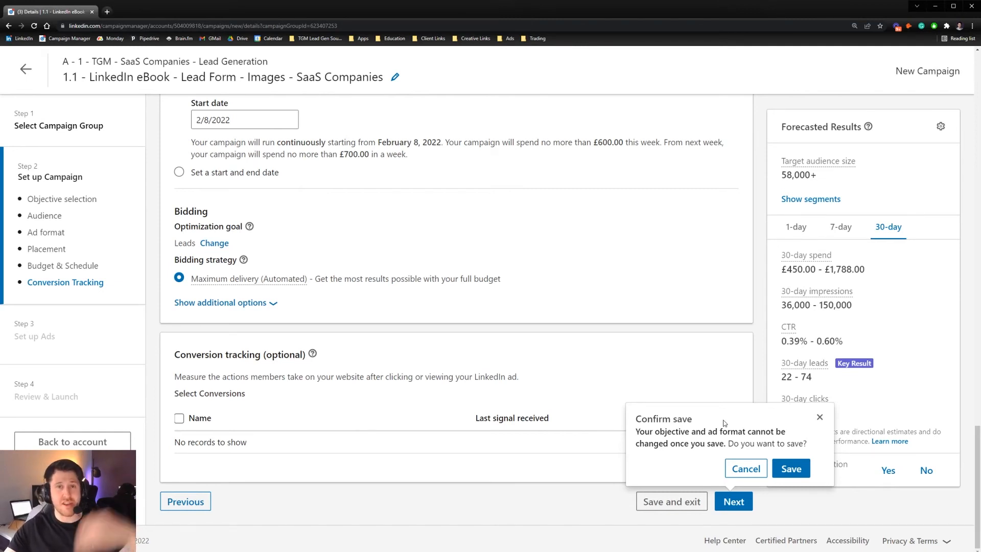
left_click(794, 469)
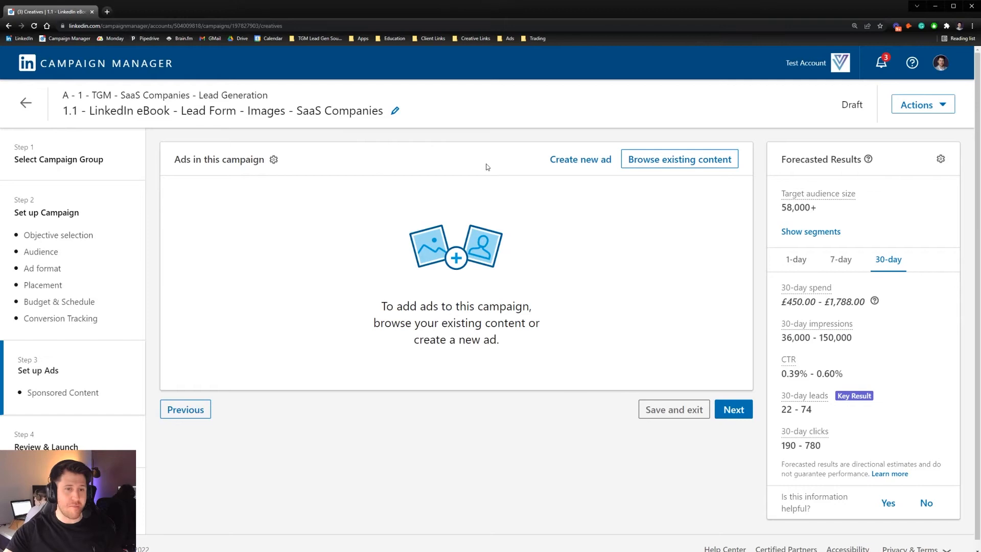
Leave the ad setup and open the SaaS Companies - Lead Generation campaign group to view its campaigns
left_click(24, 102)
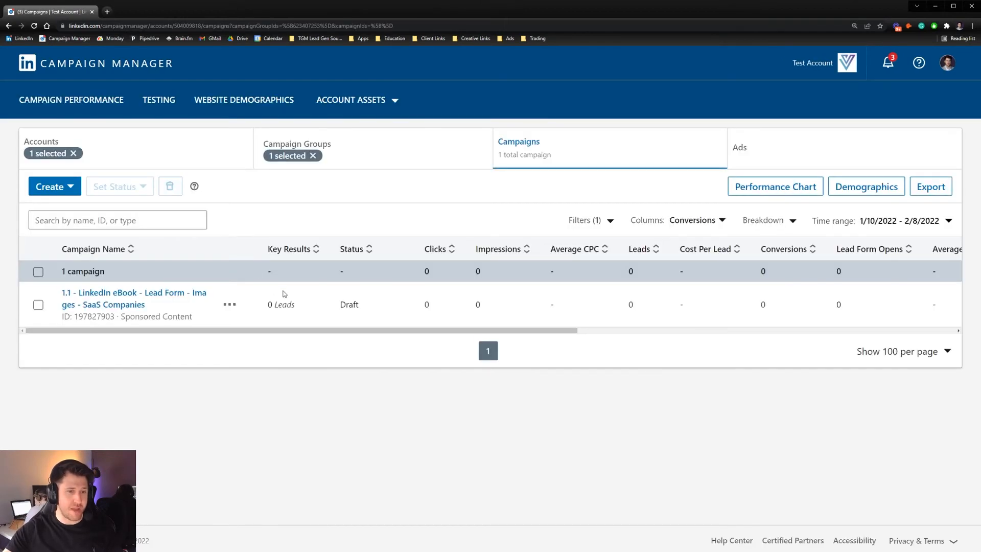
left_click(387, 155)
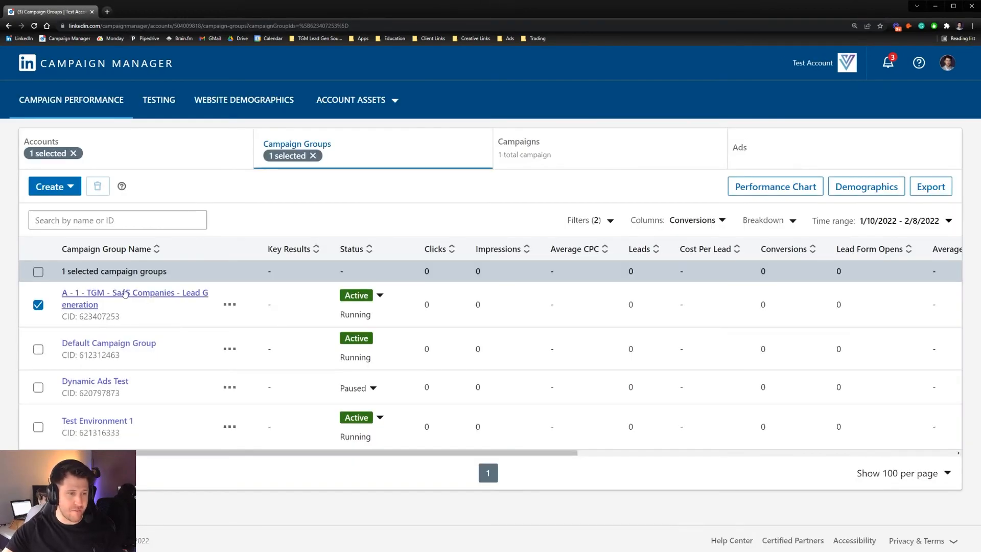
left_click(95, 297)
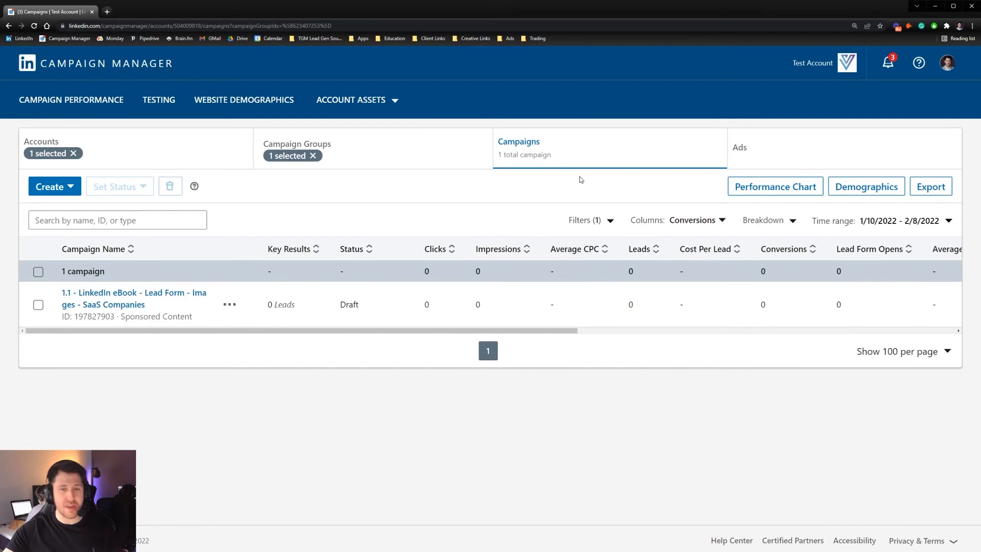
Reopen the draft LinkedIn eBook campaign for editing, look over its settings, and go to its Sponsored Content ad setup
left_click(230, 304)
left_click(237, 339)
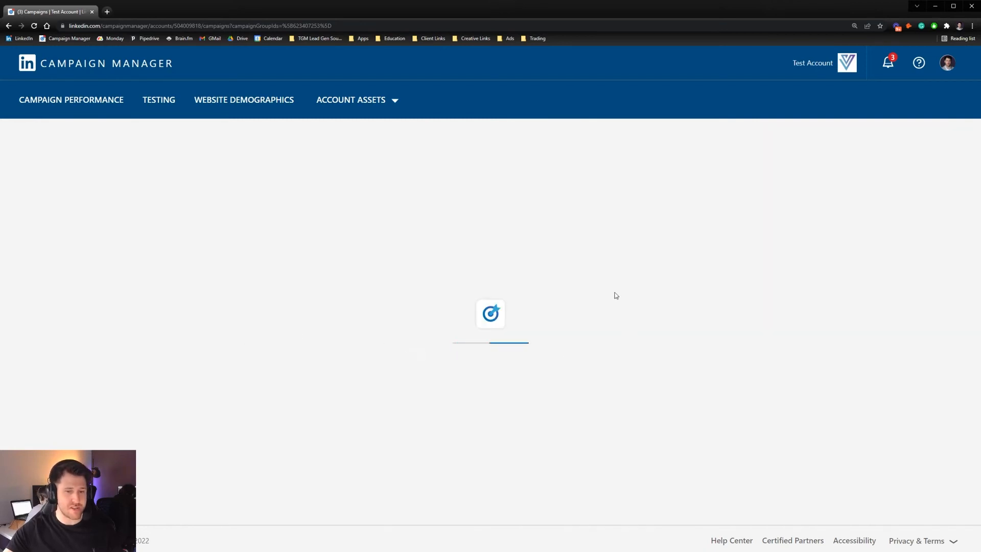
scroll(556, 390, "down", 20)
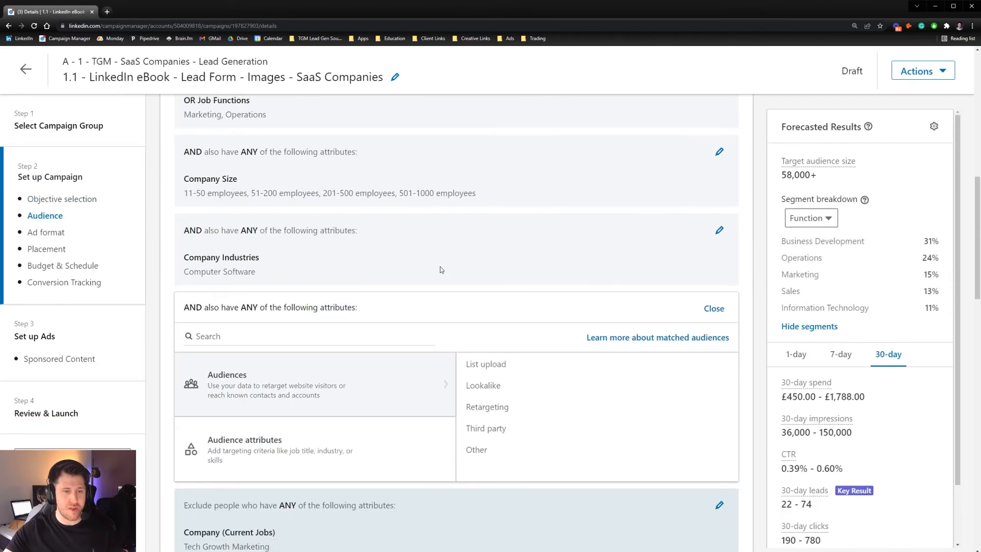
scroll(419, 310, "down", 5)
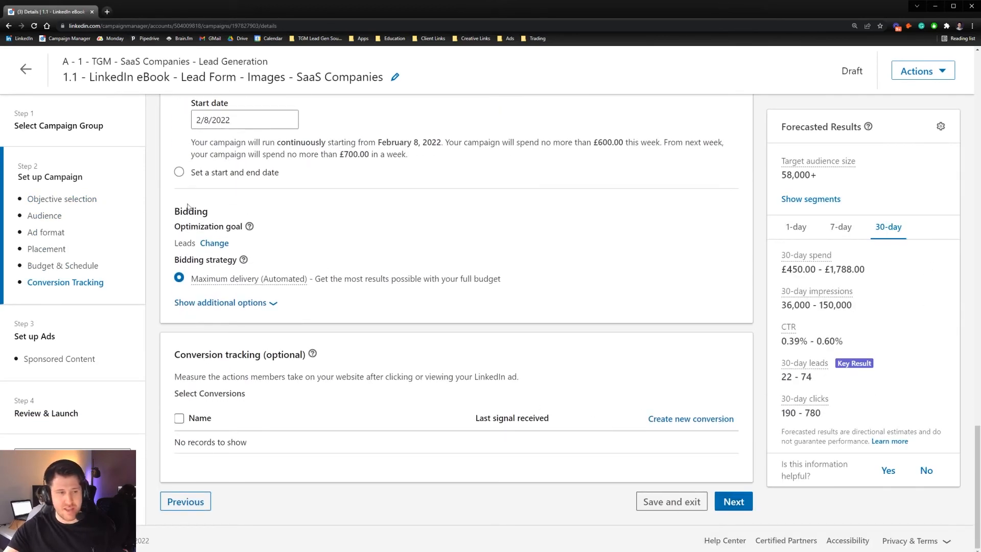
left_click(46, 361)
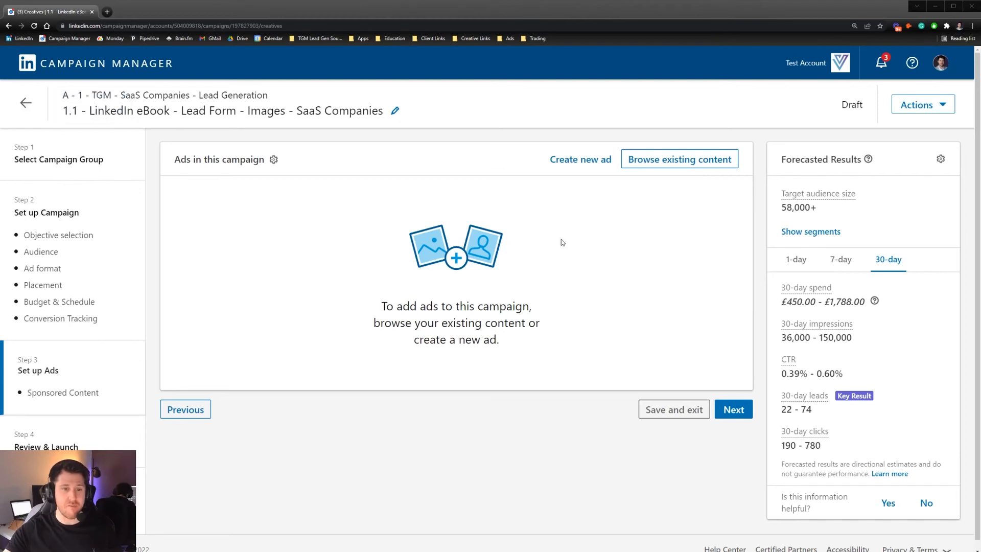
left_click(578, 162)
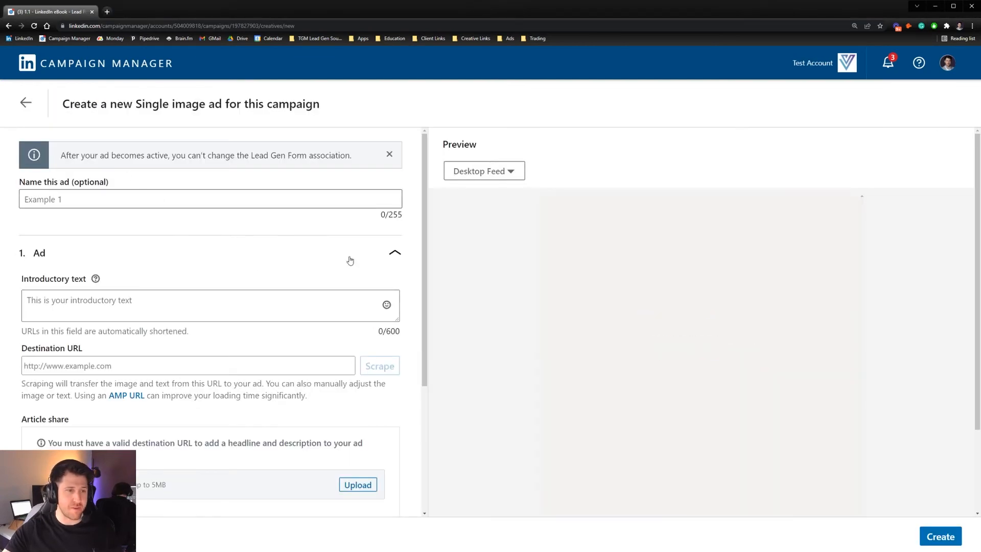
left_click_drag(61, 161, 343, 164)
left_click(311, 158)
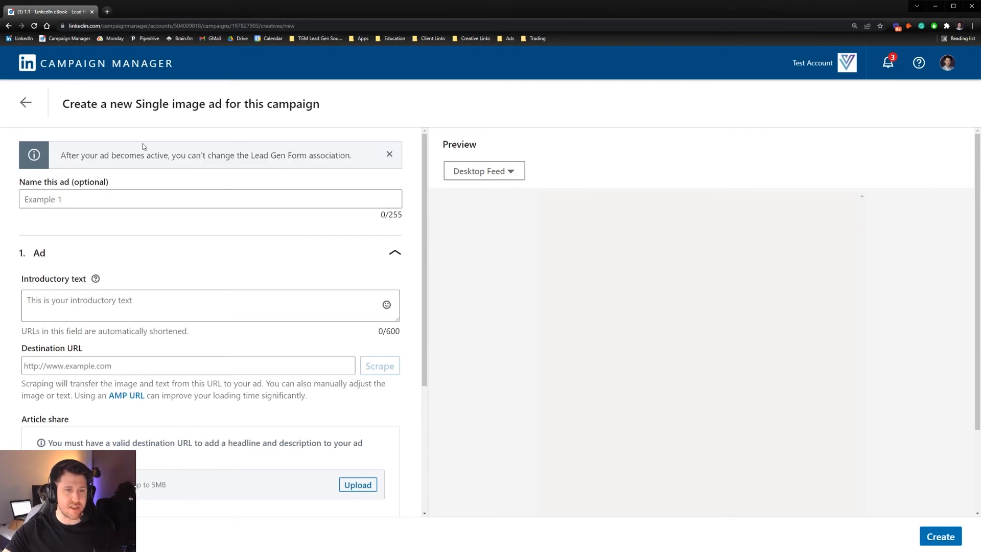
left_click(25, 102)
left_click(561, 257)
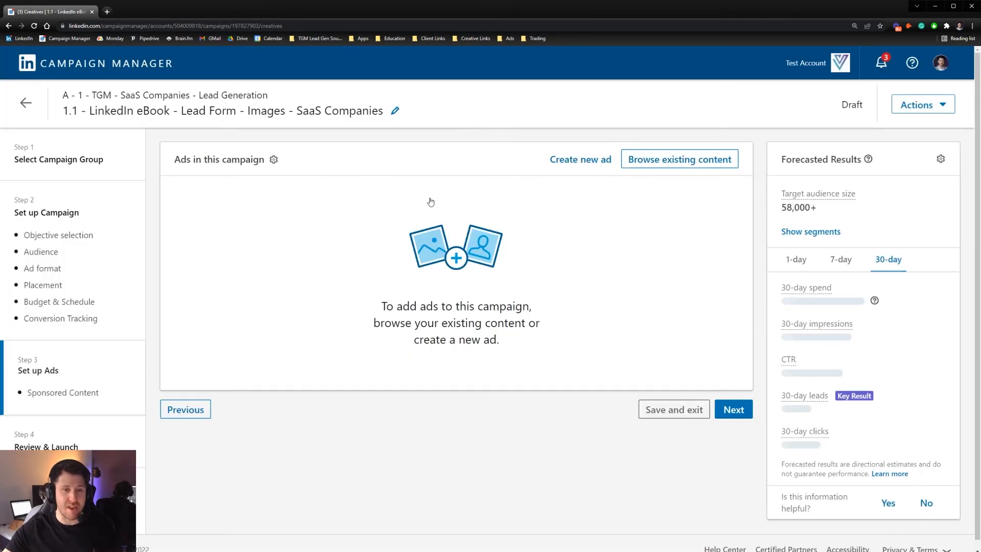
Leave the campaign and open the account's Lead Gen Forms
left_click(27, 103)
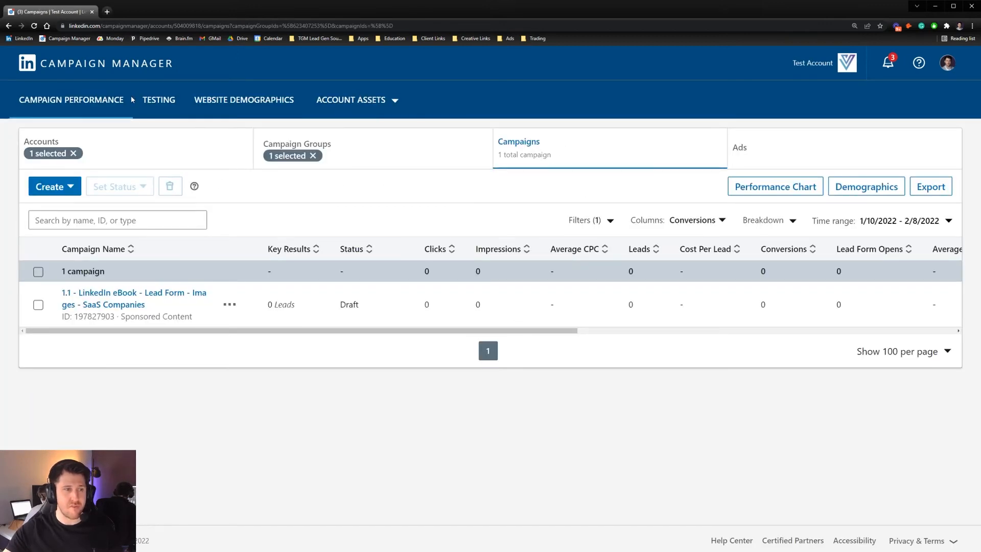
left_click(375, 101)
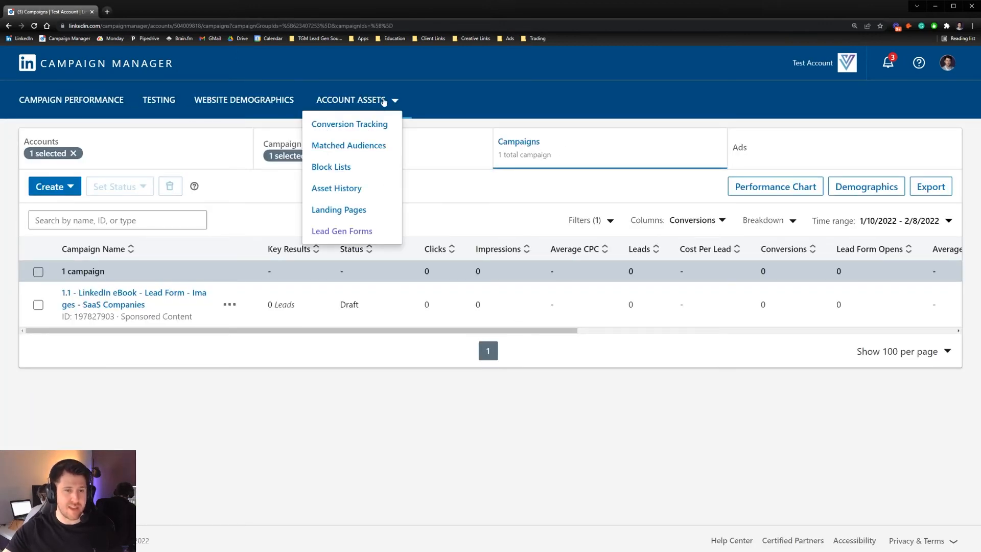
left_click(359, 234)
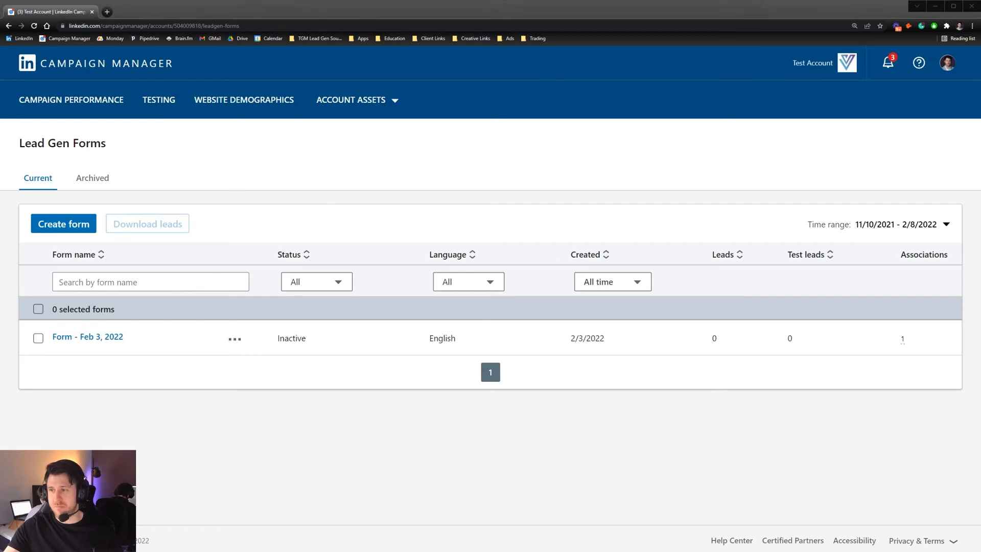
Start a new lead gen form named "TGM - B2B SaaS LinkedIn Guide V1" with the offer headline "The B2B SaaS LinkedIn Marketing Guide"
left_click(70, 227)
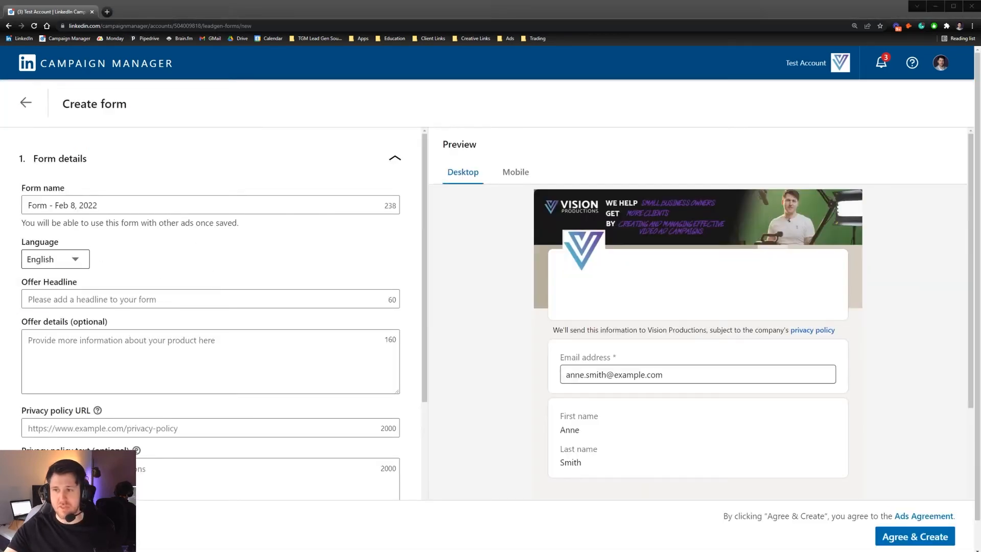
left_click(110, 204)
key("ctrl+a")
type("TGM - B2B SaaS LinkedIn Guide V1")
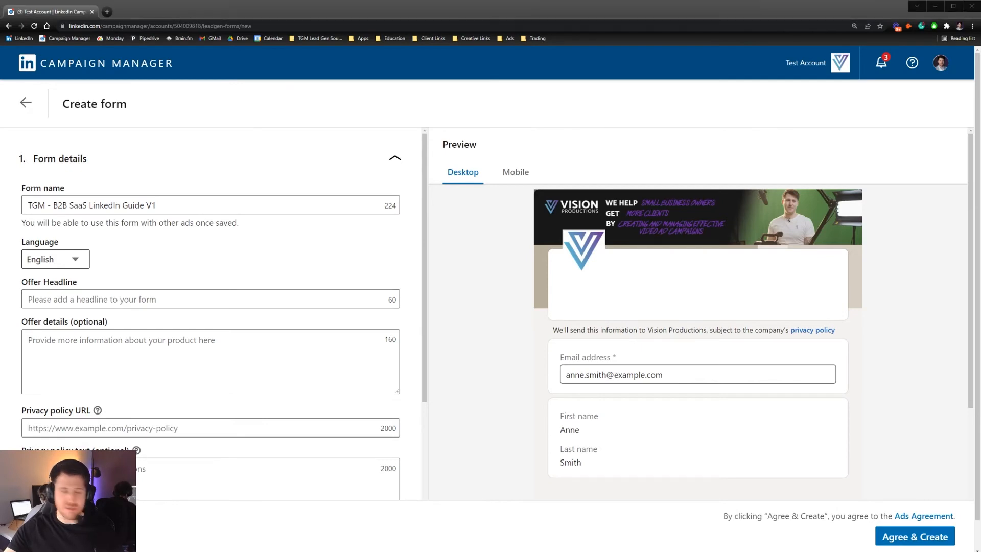
left_click(45, 295)
type("The B2B SaaS LinkedIn Marketing Guide")
left_click(208, 276)
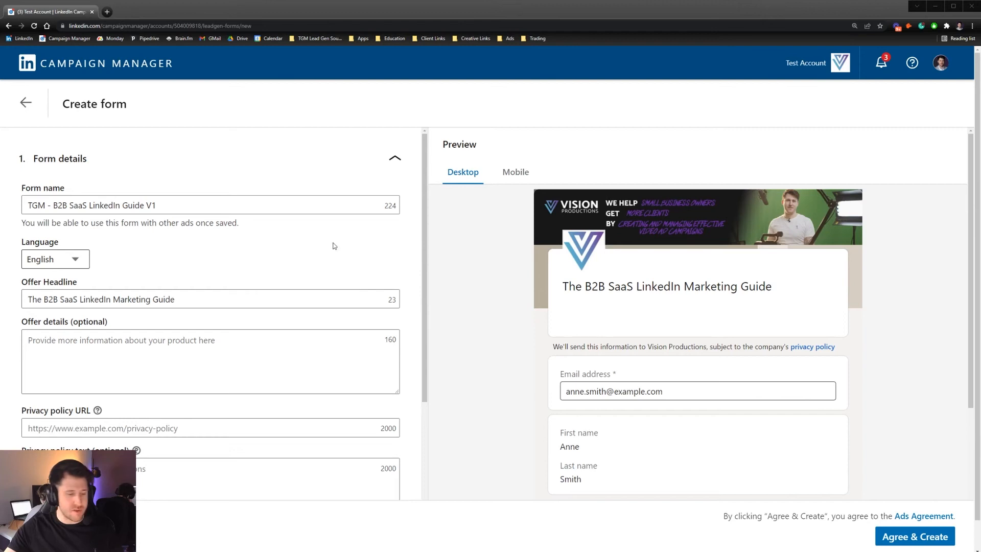
Fill the offer details with "Immediate Access:" and single-spaced points Actionable Steps, Easy To Consume Information, Cheat Sheets Included, and BONUS: Video Walkthrough + Website Optimization Guide
left_click(114, 357)
key("ctrl+v")
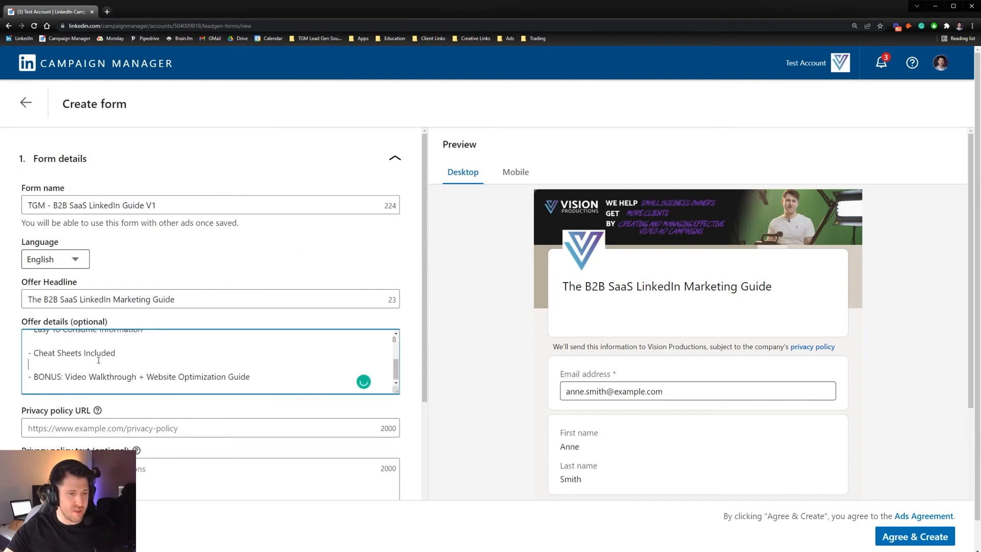
key("BackSpace")
left_click(84, 353)
key("BackSpace")
scroll(122, 354, "up", 1)
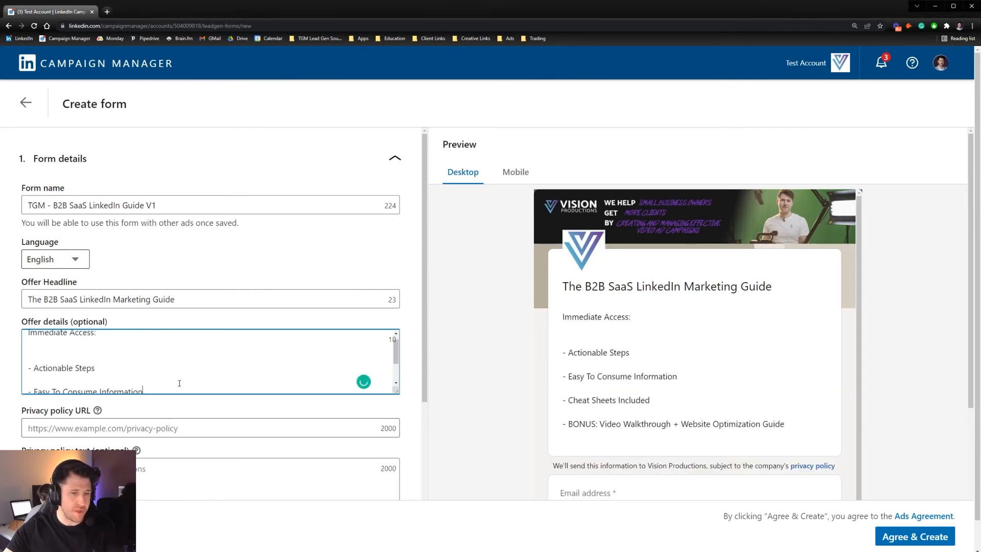
left_click(64, 381)
key("BackSpace")
left_click(66, 353)
key("BackSpace")
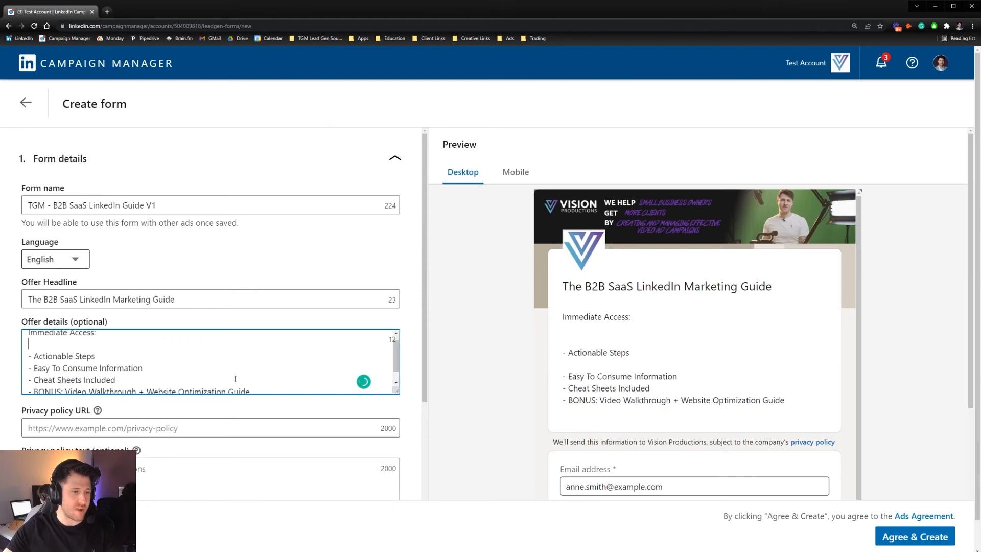
Enlarge the offer details box until the whole text fits without scrolling
left_click(398, 393)
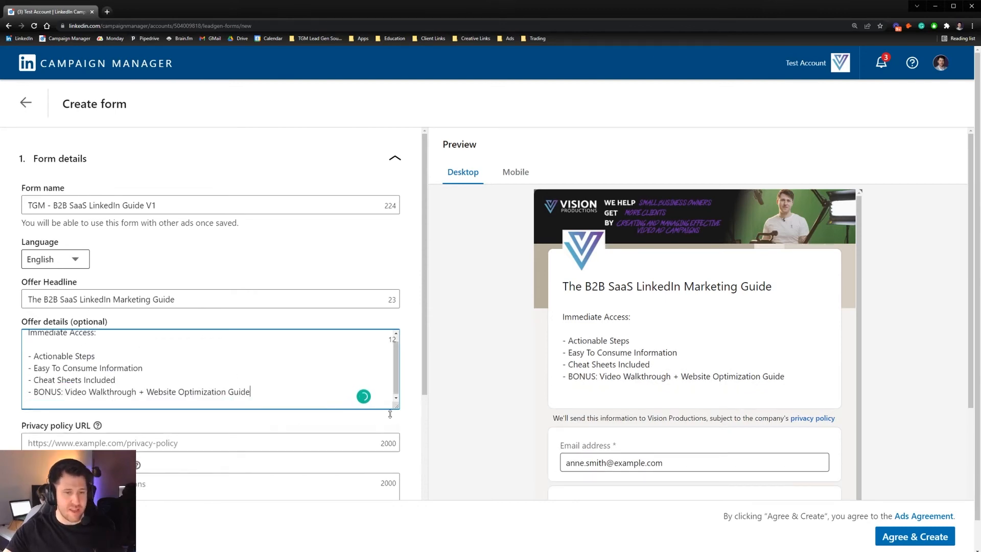
left_click_drag(398, 391, 398, 480)
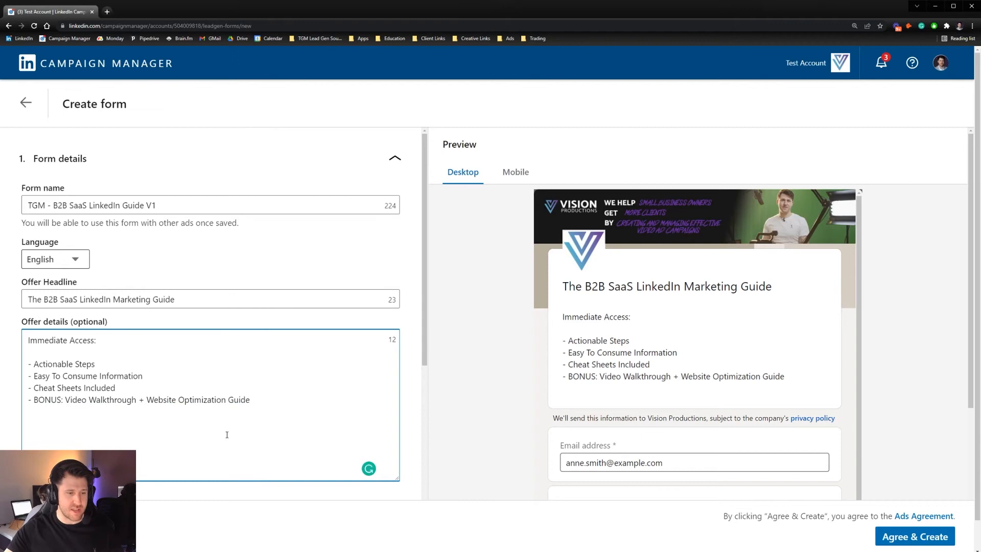
left_click_drag(399, 478, 397, 389)
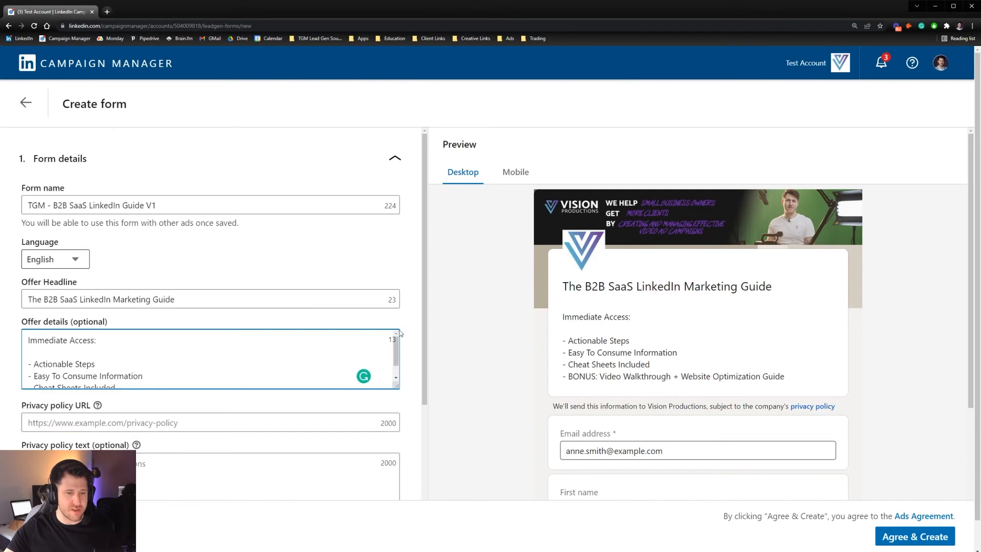
scroll(400, 333, "down", 2)
scroll(124, 230, "down", 2)
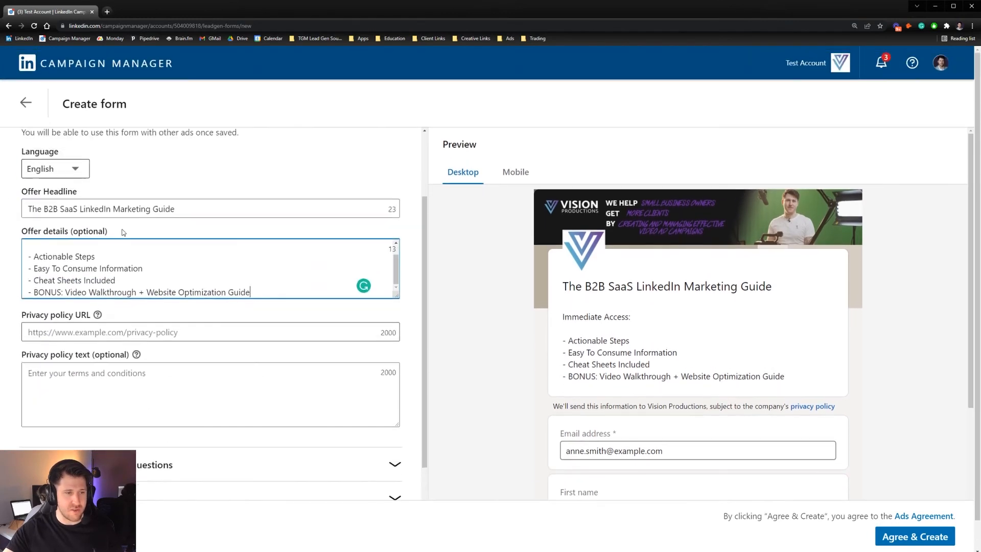
scroll(122, 232, "up", 3)
left_click_drag(399, 356, 398, 444)
left_click(372, 345)
scroll(371, 345, "down", 3)
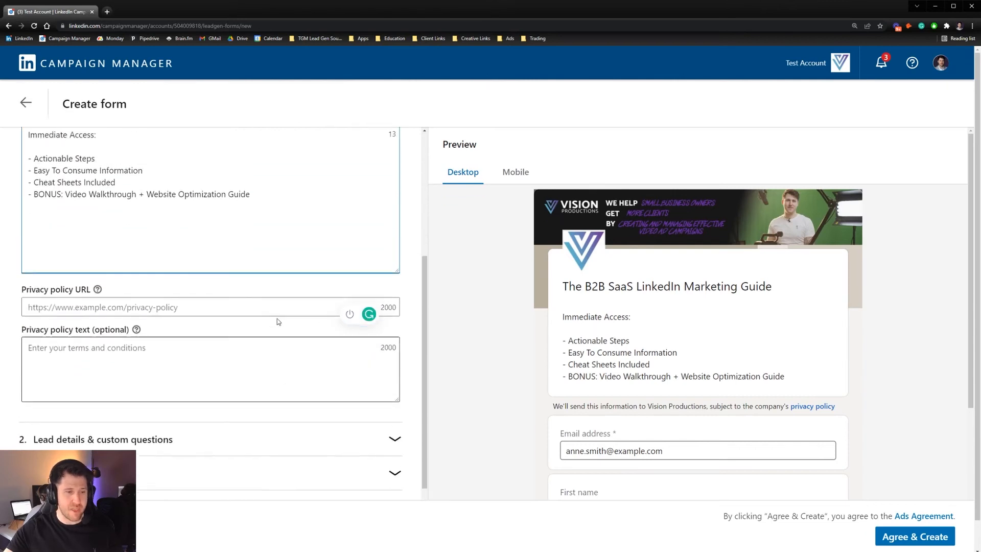
left_click(136, 313)
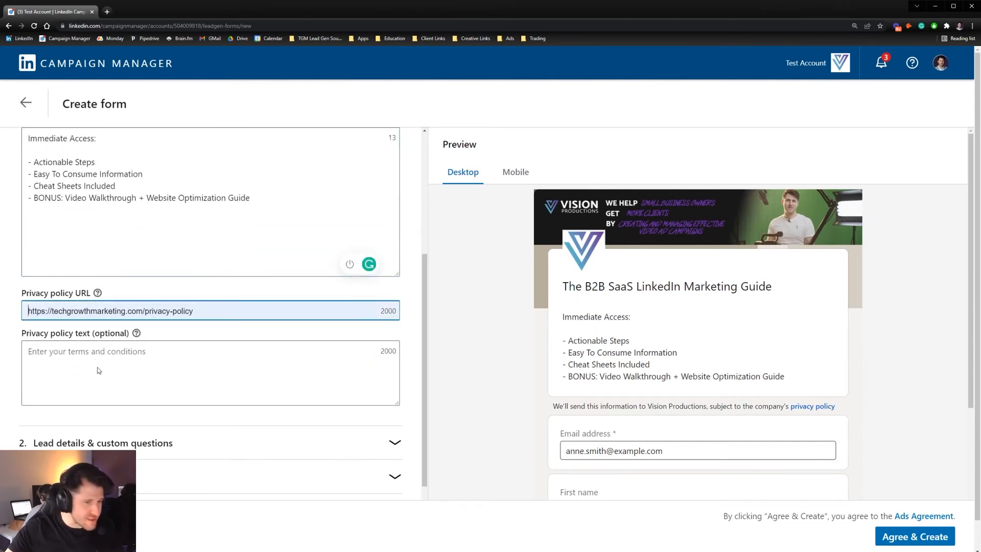
left_click(85, 378)
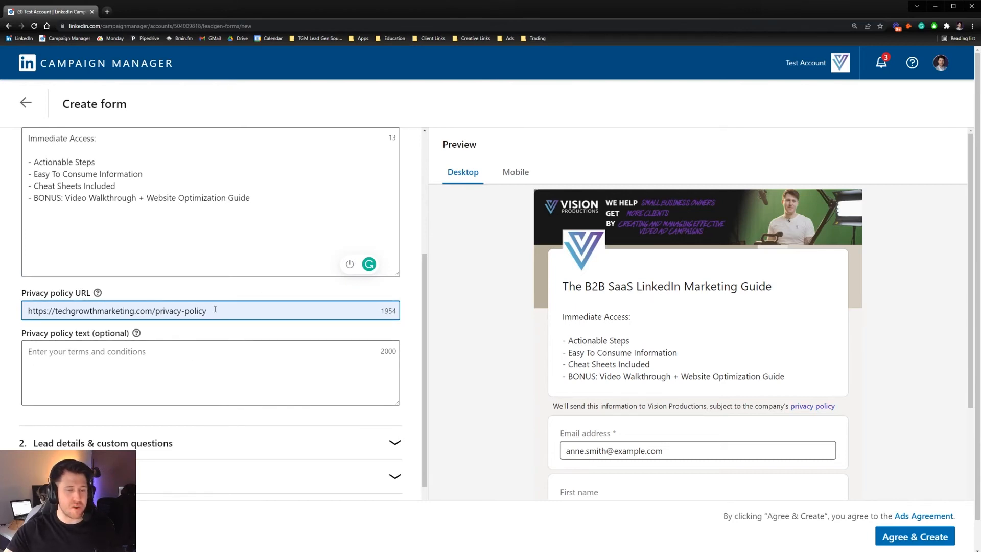
left_click_drag(47, 311, 210, 311)
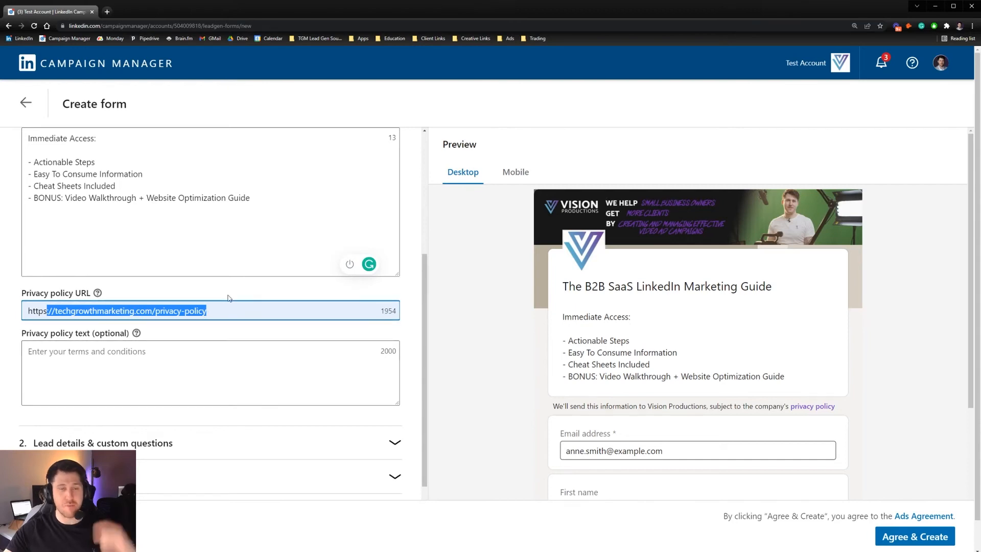
left_click(209, 312)
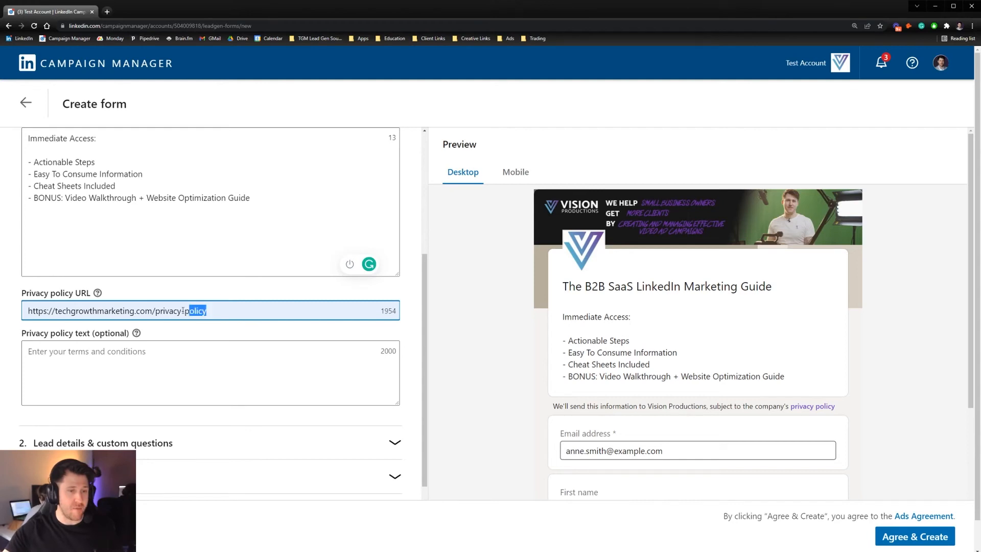
left_click_drag(183, 310, 82, 321)
scroll(194, 322, "up", 4)
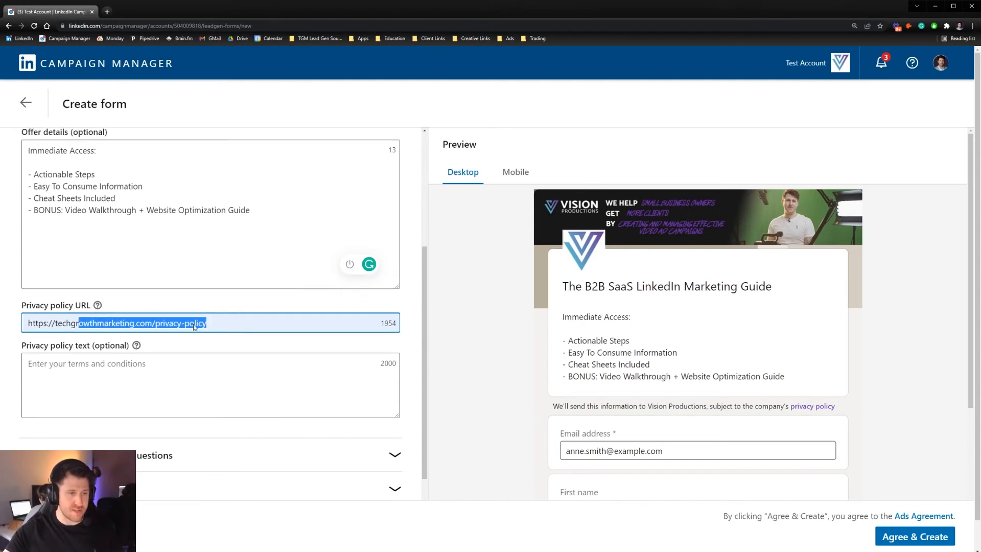
Add Company name and Company size to the profile information collected in the form's lead details
scroll(736, 292, "down", 3)
scroll(736, 307, "up", 3)
scroll(673, 376, "down", 3)
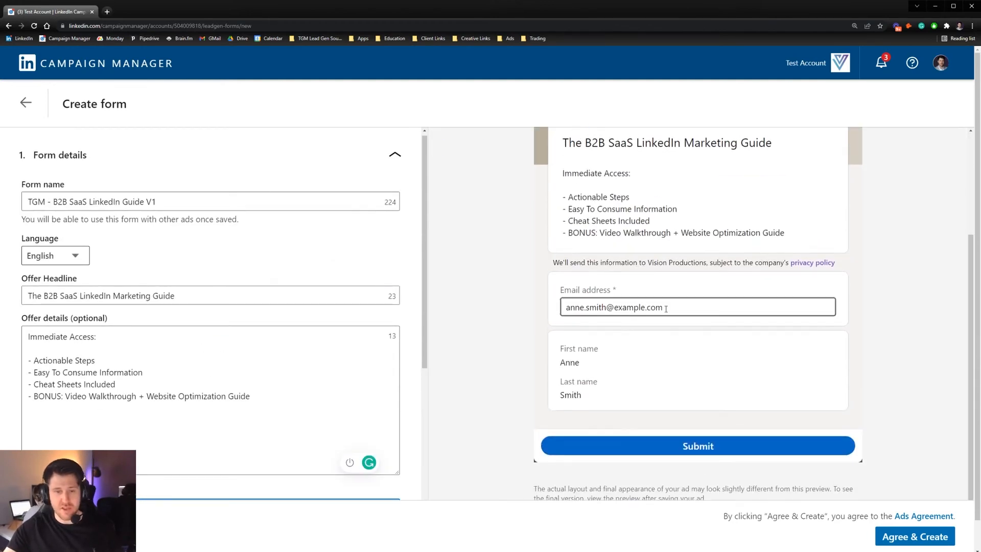
scroll(721, 339, "up", 2)
scroll(662, 285, "down", 2)
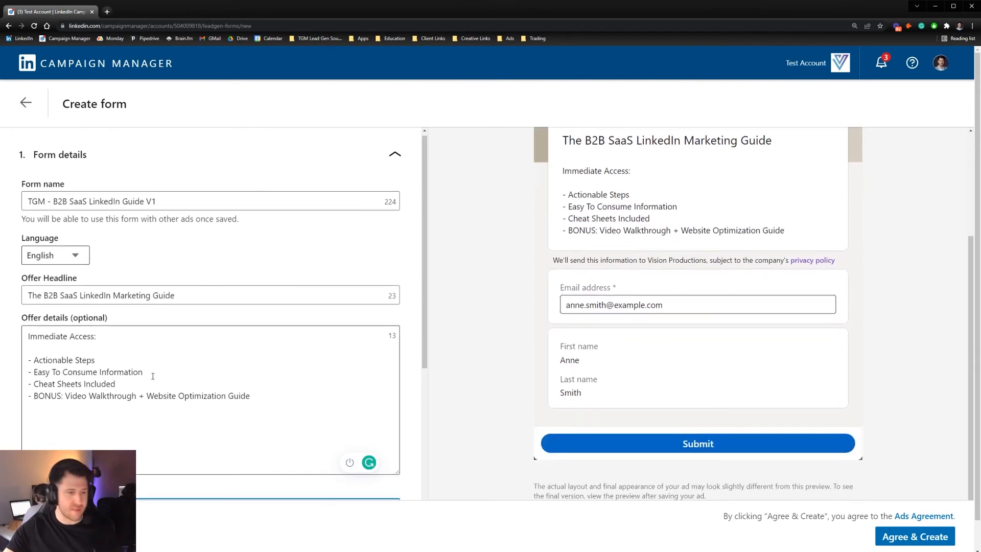
scroll(153, 332, "down", 4)
left_click(92, 443)
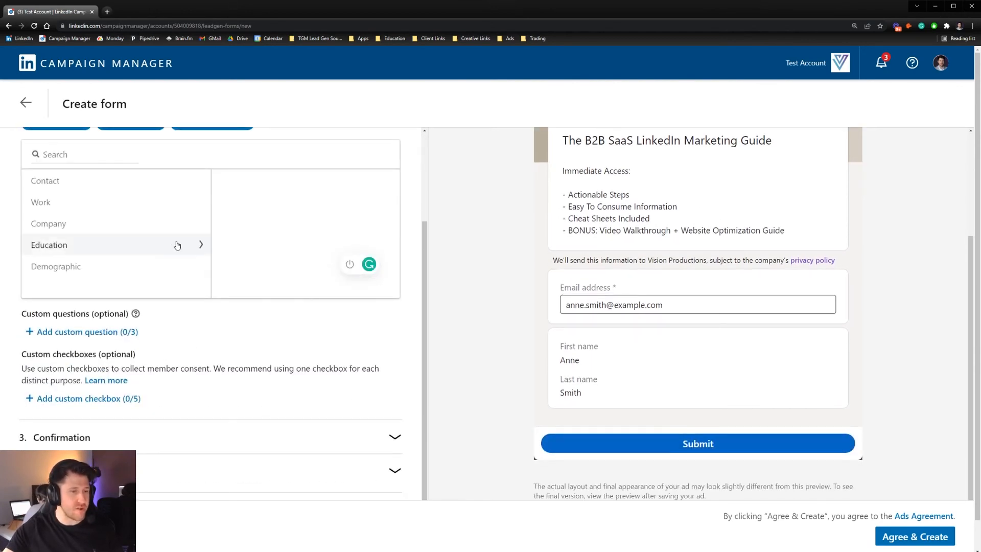
scroll(191, 251, "up", 2)
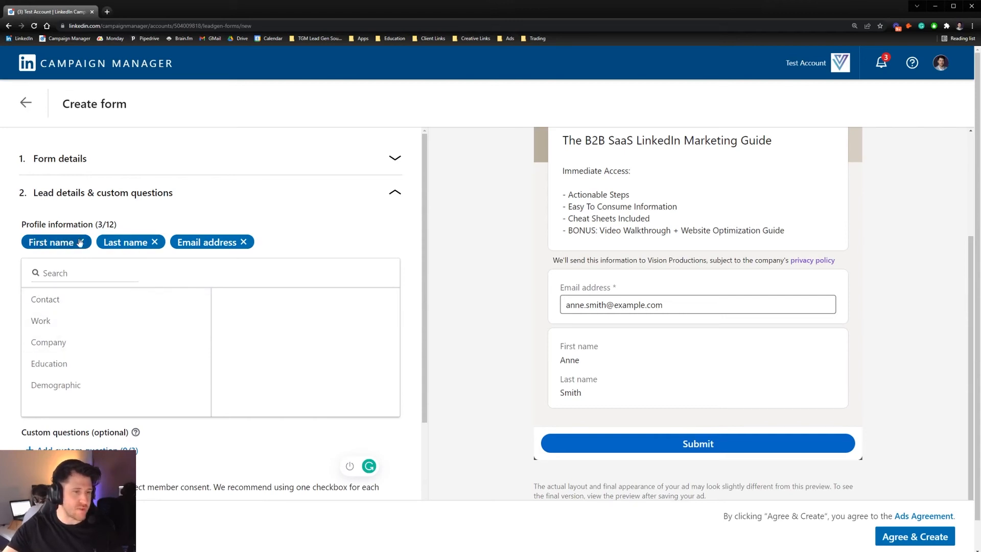
left_click(53, 300)
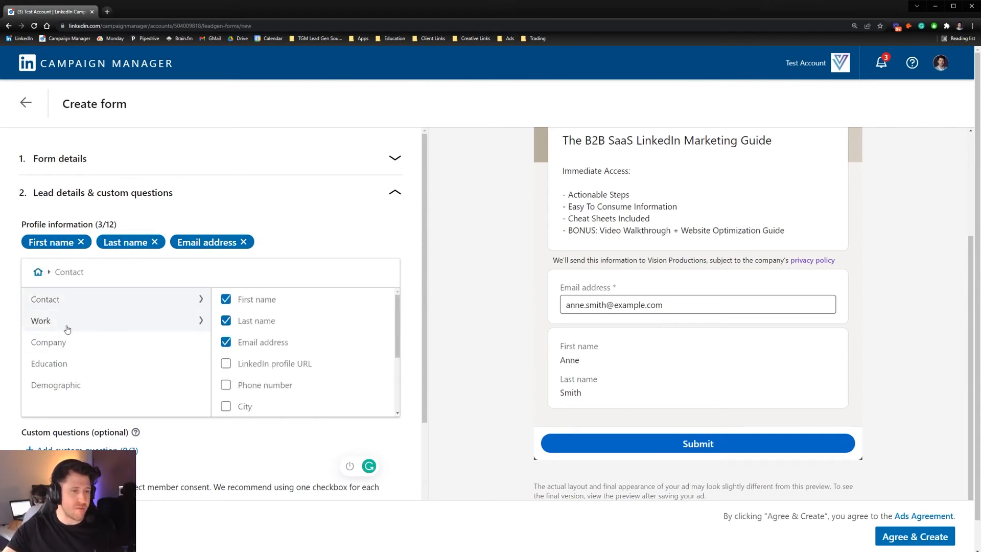
left_click(48, 342)
left_click(226, 299)
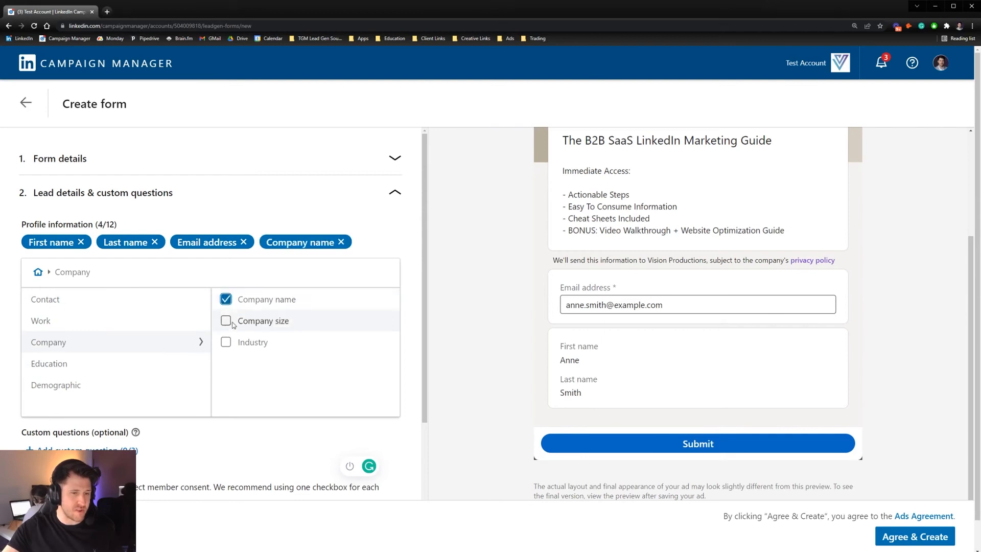
left_click(226, 321)
Add the contact fields LinkedIn profile URL and Phone number to the form's profile information
left_click(81, 341)
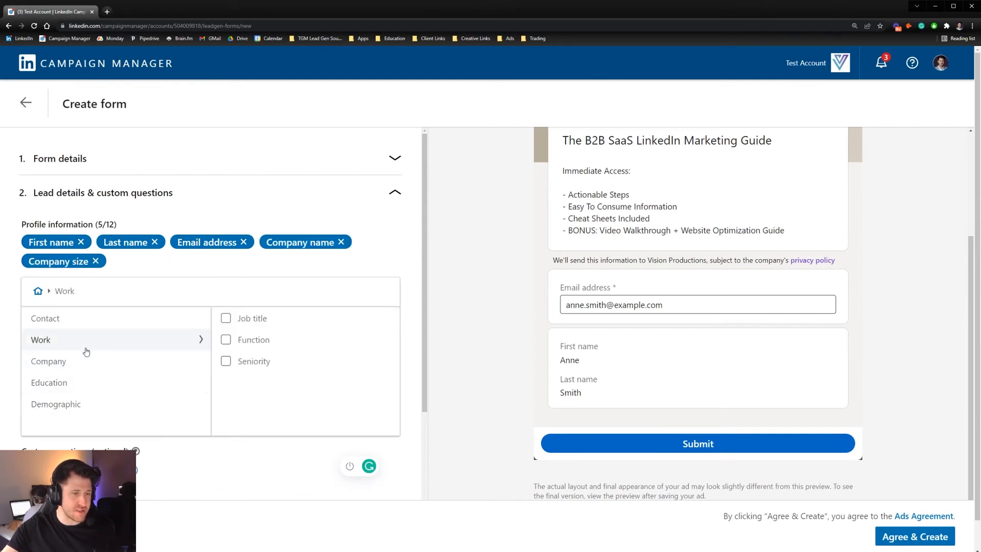
left_click(85, 323)
scroll(227, 338, "up", 1)
left_click(227, 333)
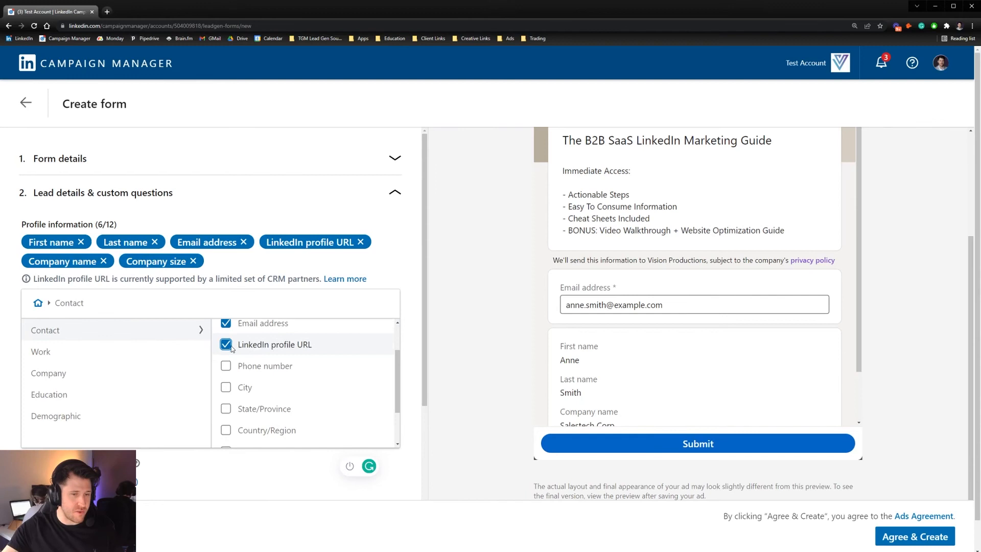
scroll(231, 348, "down", 1)
left_click(226, 336)
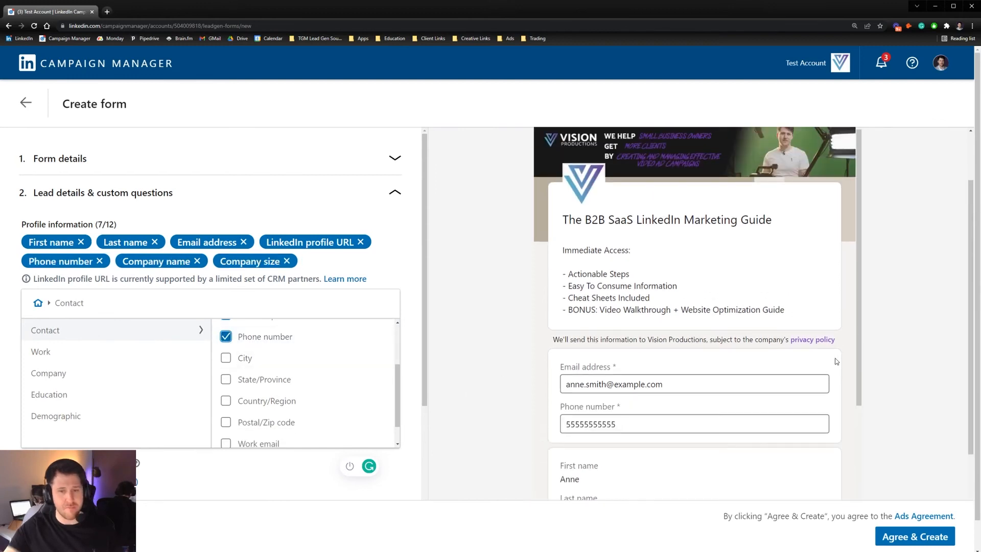
Test editing the sample email address in the form preview by deleting and retyping its ending
scroll(797, 353, "down", 3)
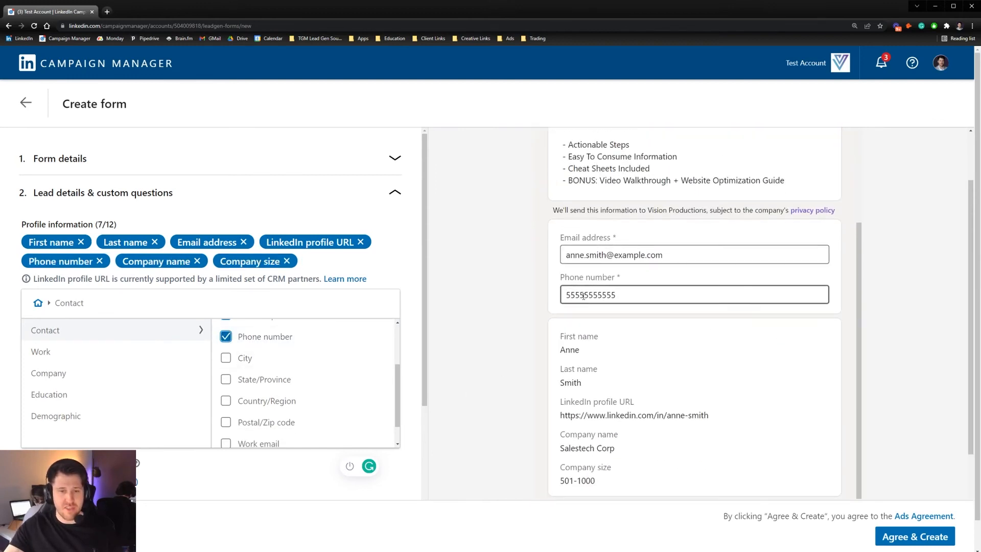
left_click(682, 261)
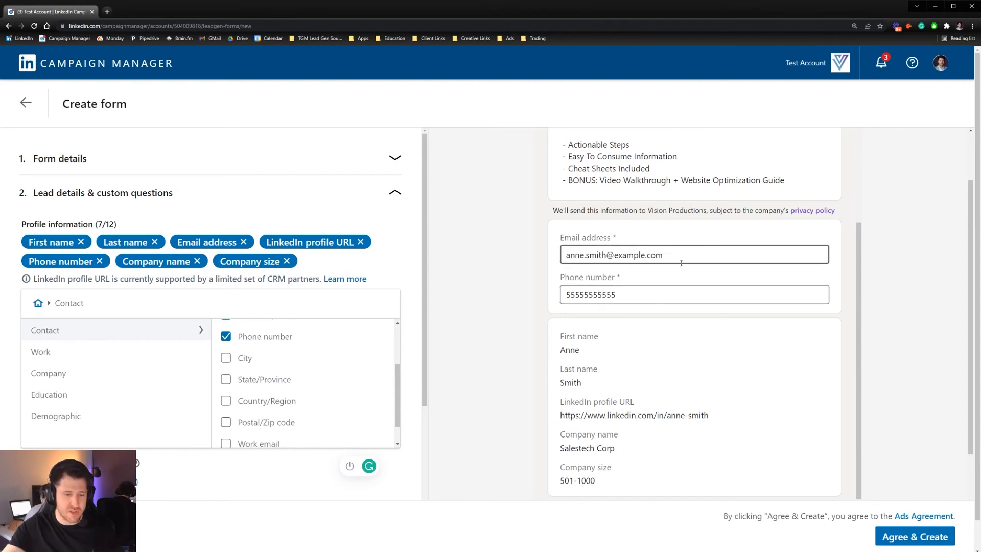
key("BackSpace")
key("BackSpace")
type("c")
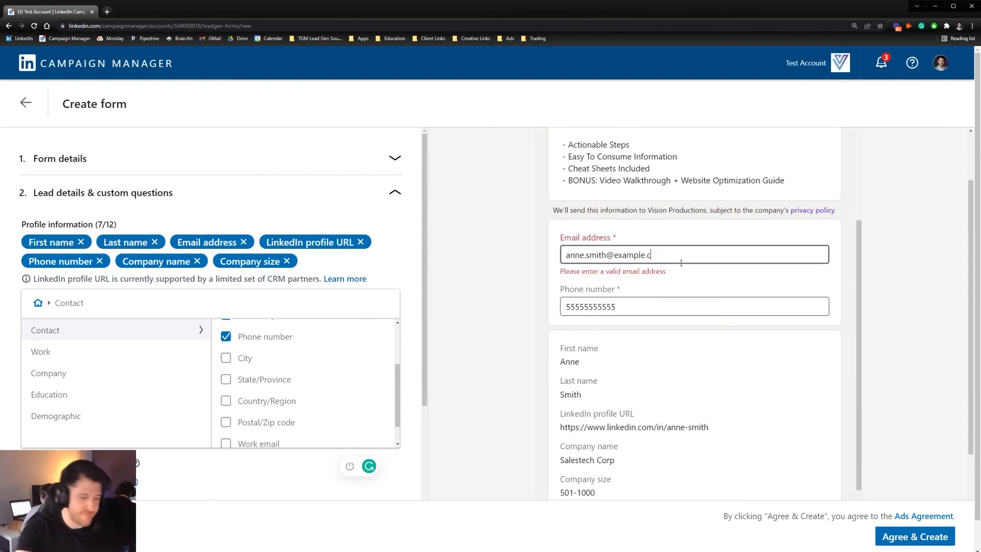
type("om")
left_click(558, 349)
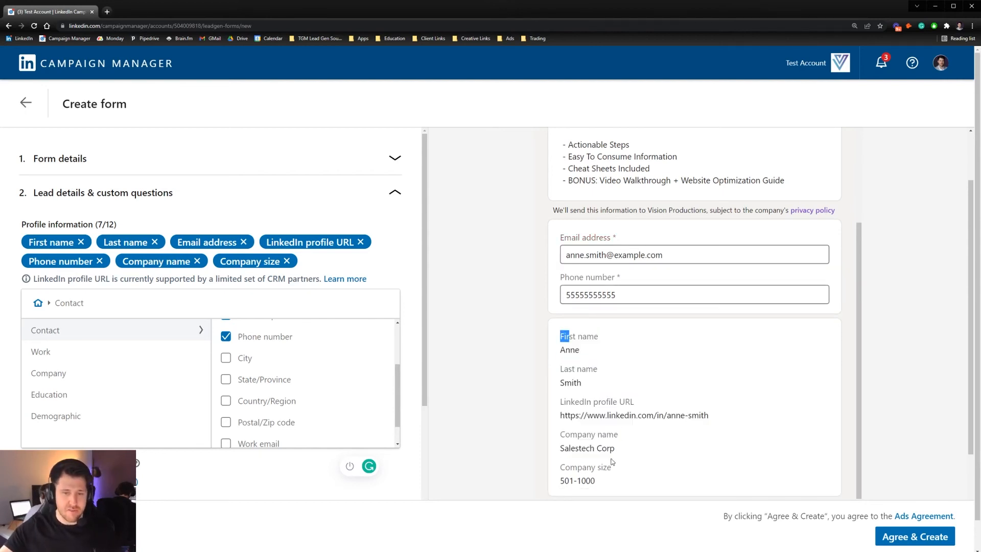
Examine the form preview, comparing the editable email and phone fields with the pre-filled name, profile URL and company details
scroll(612, 464, "down", 2)
left_click_drag(607, 404, 587, 309)
left_click(561, 261)
left_click(590, 317)
left_click_drag(609, 409, 591, 325)
left_click(564, 263)
left_click(592, 326)
left_click_drag(602, 404, 561, 353)
left_click(576, 397)
left_click(566, 355)
left_click_drag(709, 338, 572, 326)
scroll(652, 339, "up", 3)
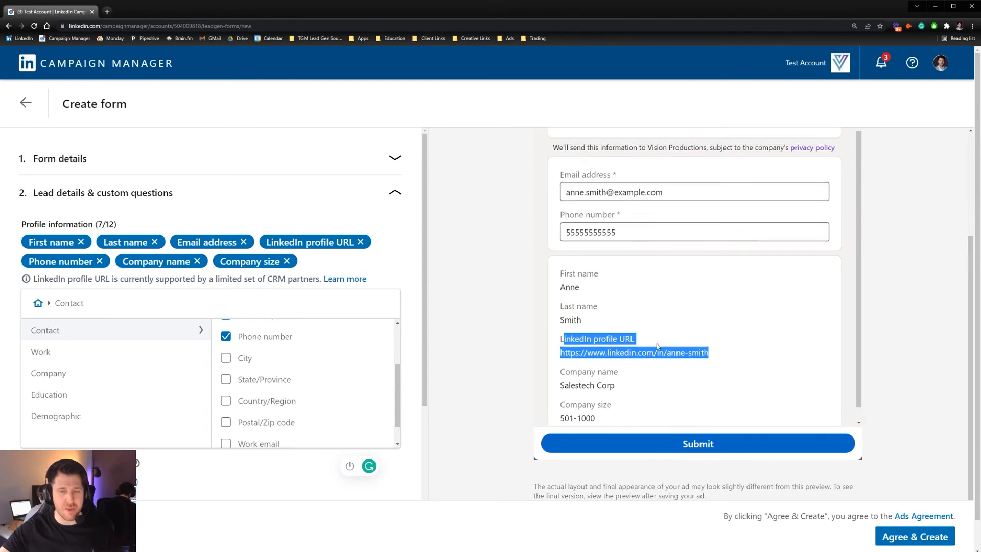
scroll(614, 357, "down", 3)
left_click(576, 292)
scroll(576, 293, "up", 3)
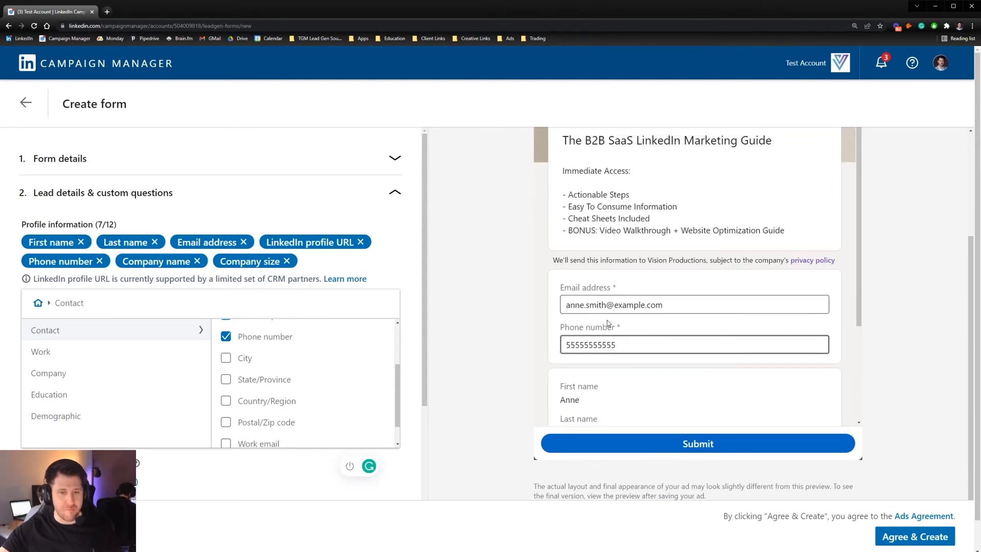
left_click_drag(581, 305, 663, 306)
left_click(588, 345)
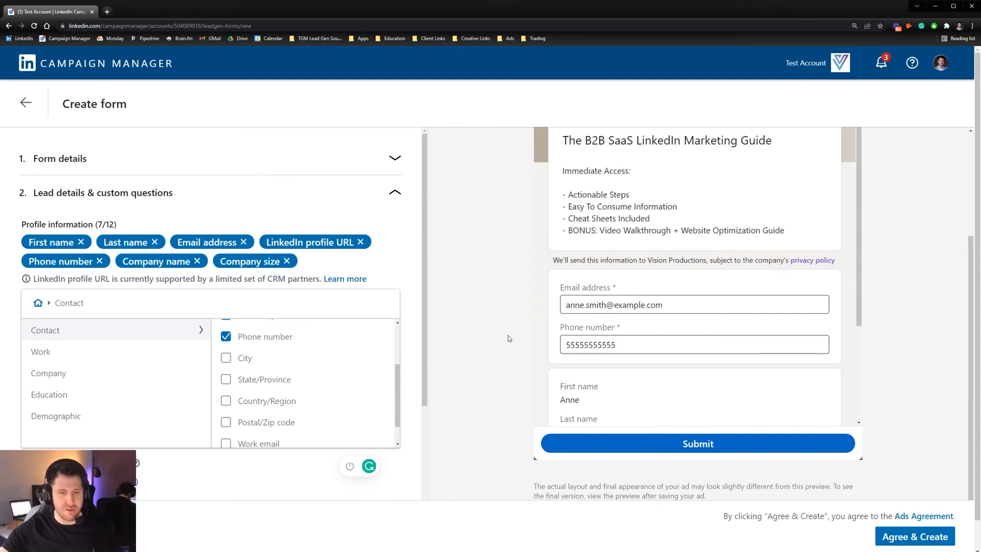
Add a blank multiple-choice custom question to the form
scroll(690, 317, "up", 3)
scroll(296, 350, "down", 6)
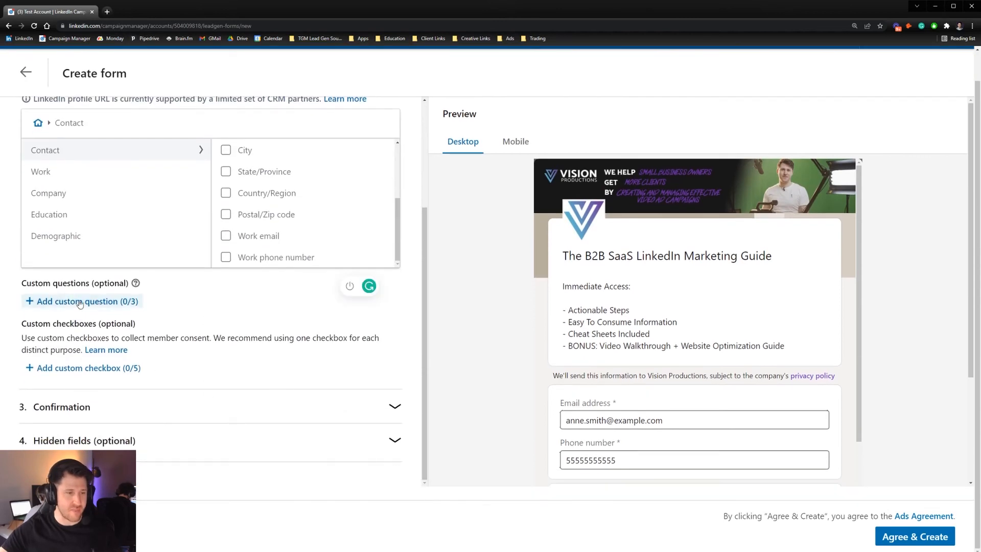
left_click(80, 302)
scroll(193, 340, "down", 4)
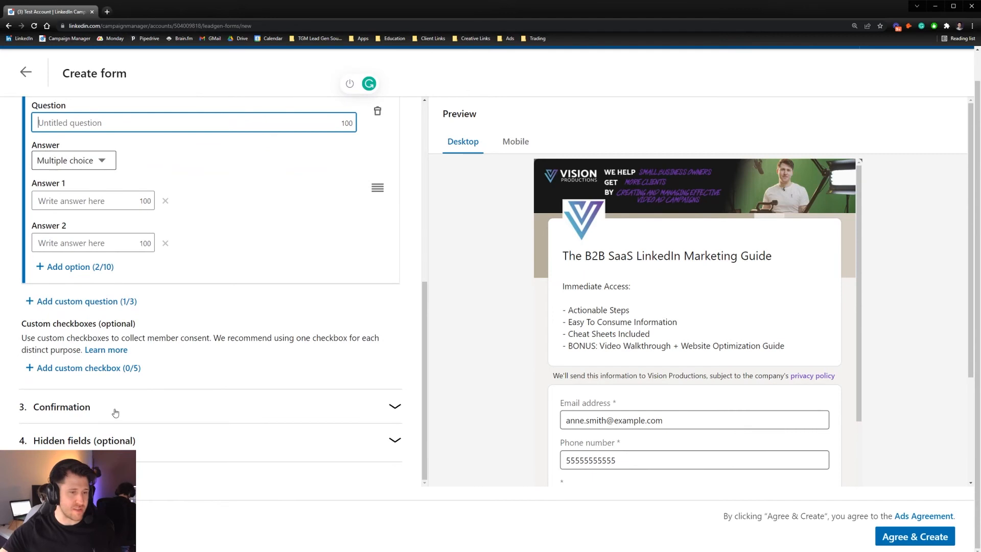
Set the confirmation message to "Thank You, We've E-mailed You A Link To Your Guide!" and "You Can Also View The Guide Immediately By Clicking The Link Below."
left_click(42, 407)
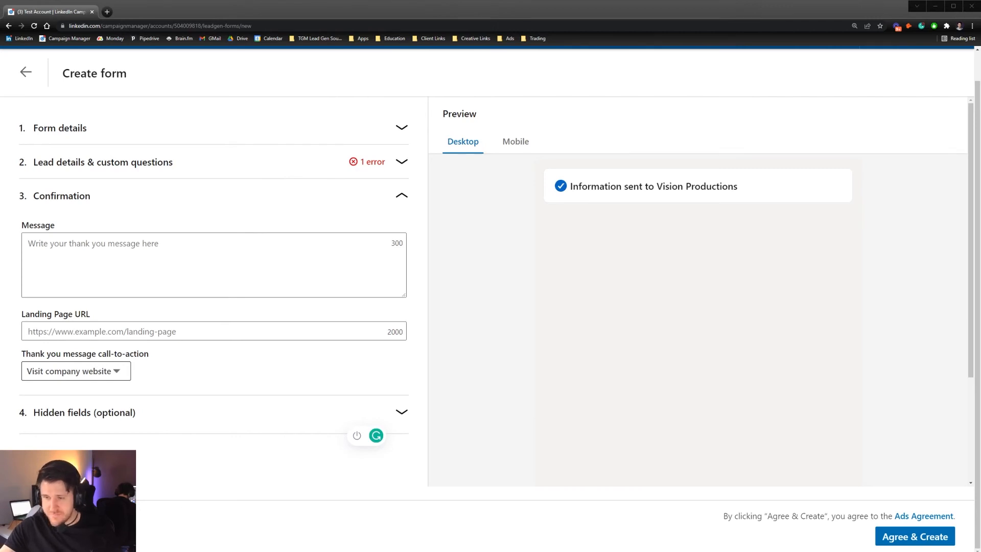
left_click(97, 247)
type("Thank You, We've E-mailed You A Link To Your Guide!   You Can Also View The Guide Immediately By Clicking The Link Below.")
left_click(100, 264)
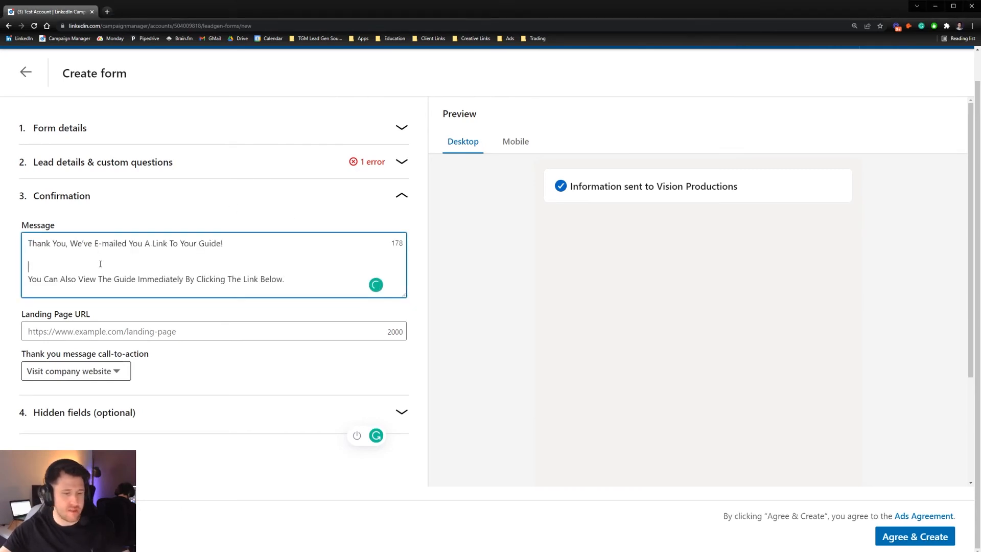
key("BackSpace")
Delete the blank custom question from the form's lead details
left_click(303, 165)
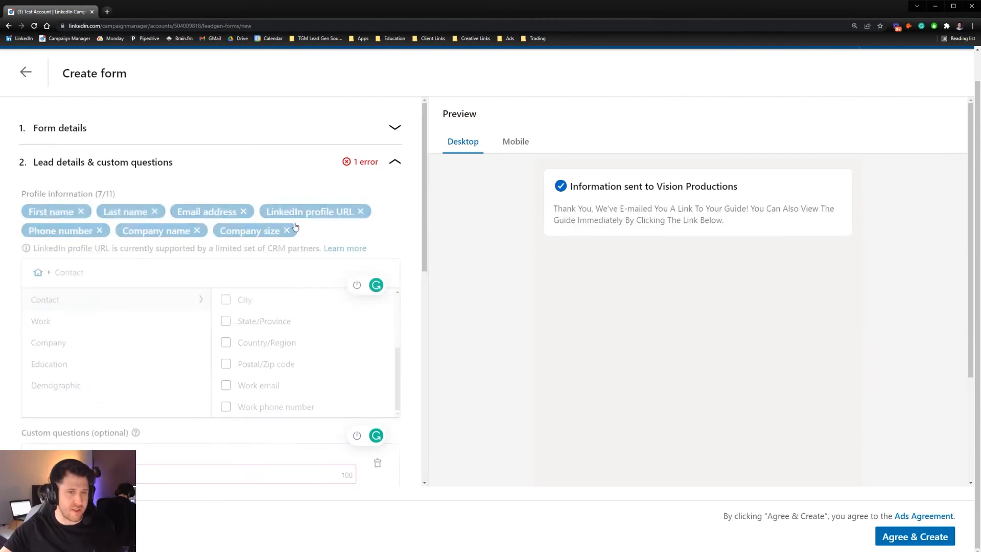
scroll(256, 304, "down", 3)
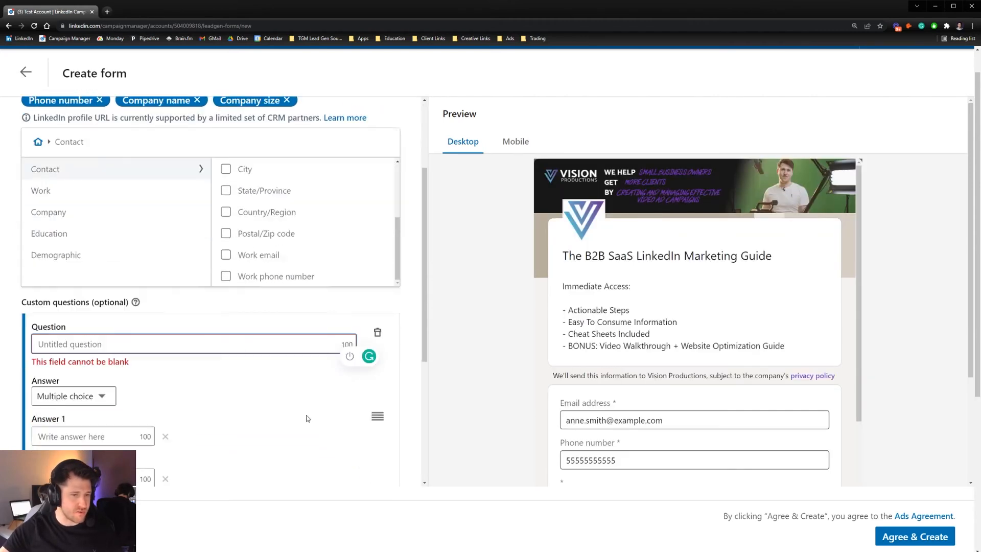
scroll(307, 418, "down", 3)
left_click(377, 184)
scroll(247, 330, "up", 2)
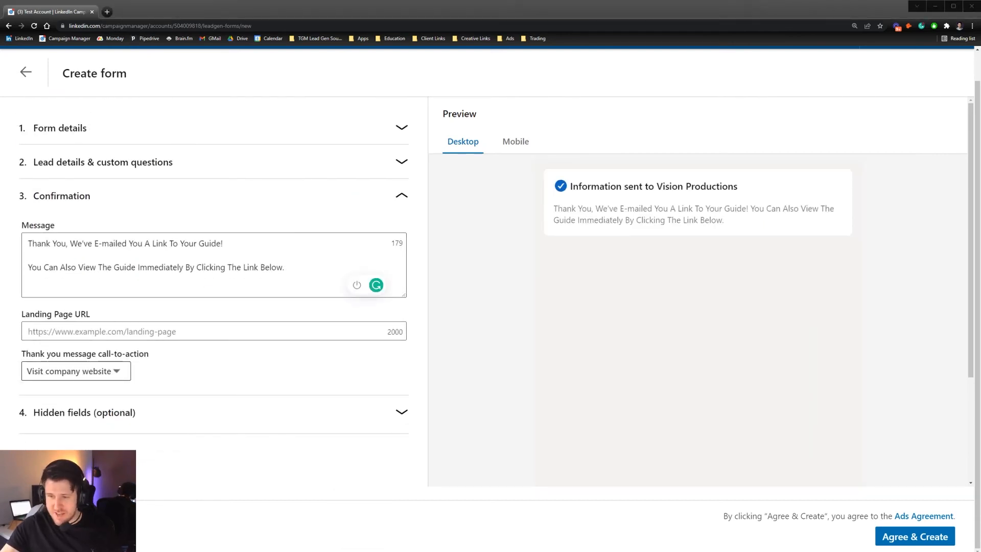
left_click(93, 327)
key("ctrl+v")
key("Tab")
left_click(56, 420)
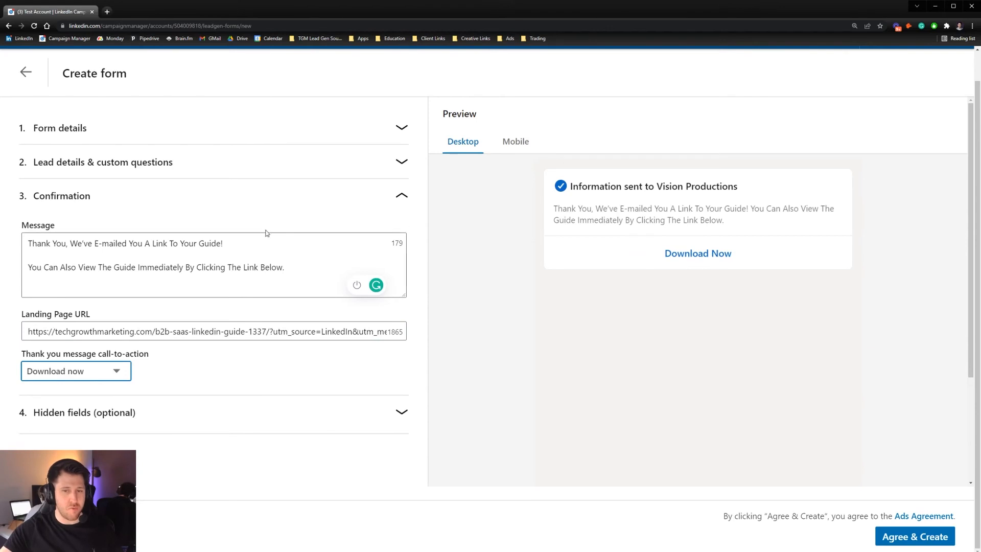
Check the thank-you message preview and the landing page URL, and create the lead gen form
left_click_drag(560, 209, 791, 224)
left_click(734, 220)
left_click(748, 210)
left_click(745, 209)
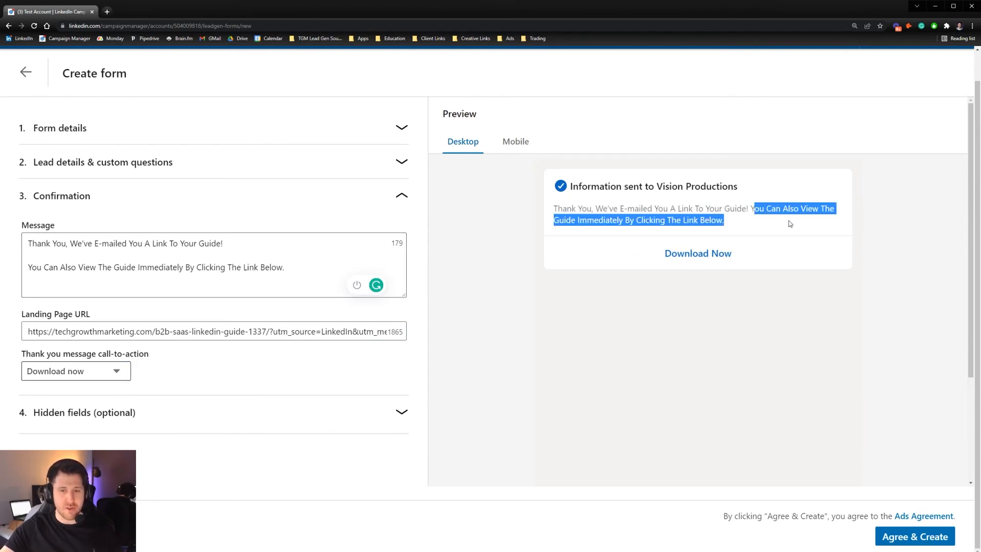
left_click(662, 230)
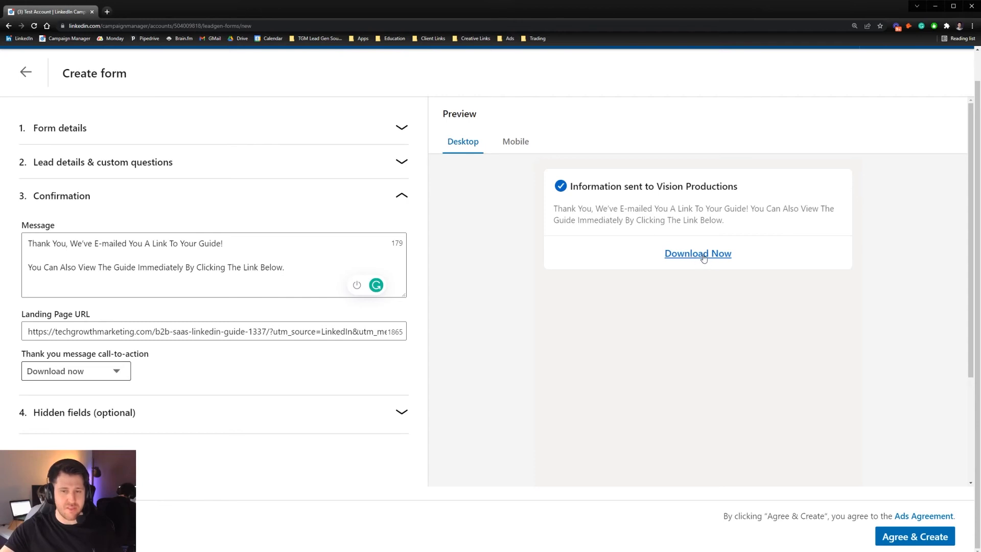
left_click_drag(29, 331, 427, 330)
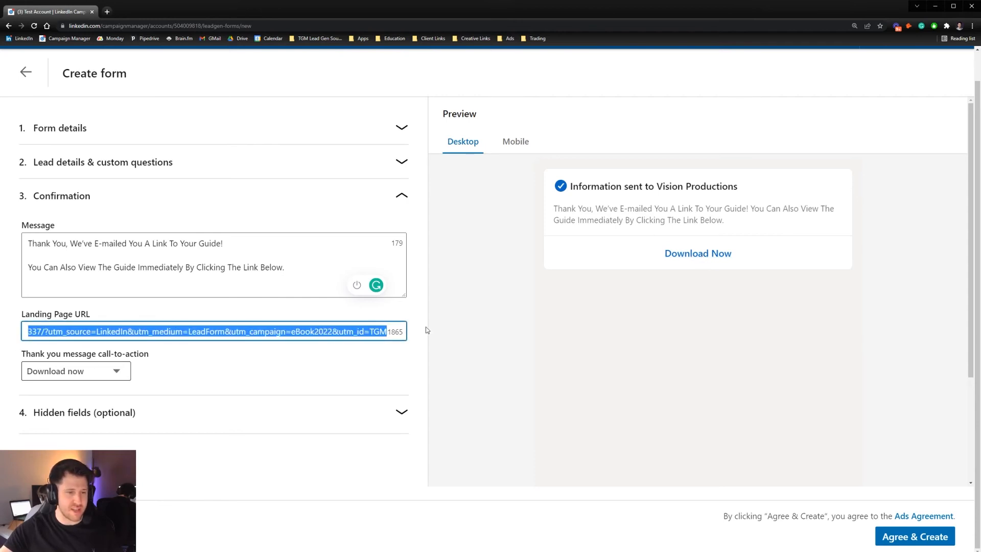
left_click(86, 332)
left_click_drag(85, 331, 23, 334)
left_click(934, 537)
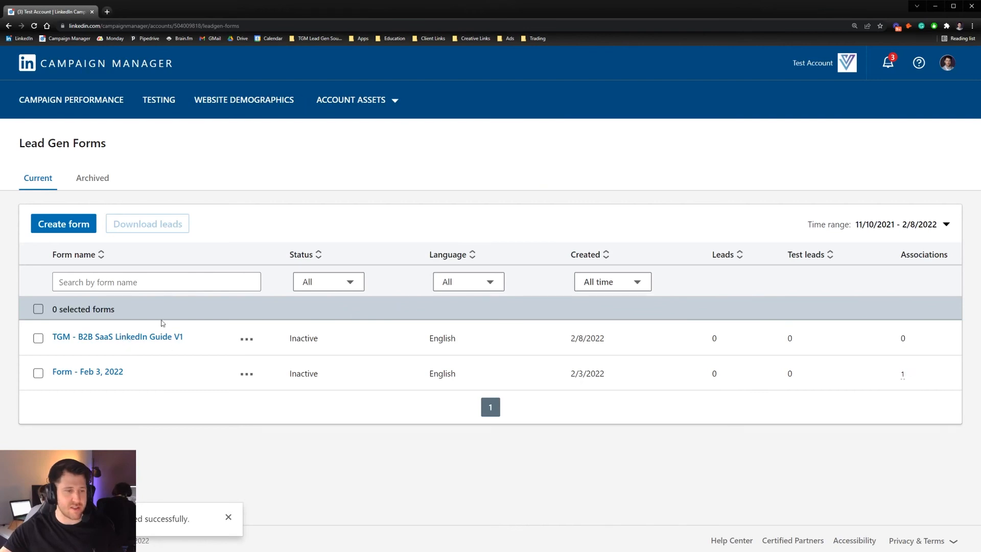
Open the draft campaign "1.1 - LinkedIn eBook - Lead Form - Images - SaaS Companies" at its Sponsored Content ad setup
left_click(97, 100)
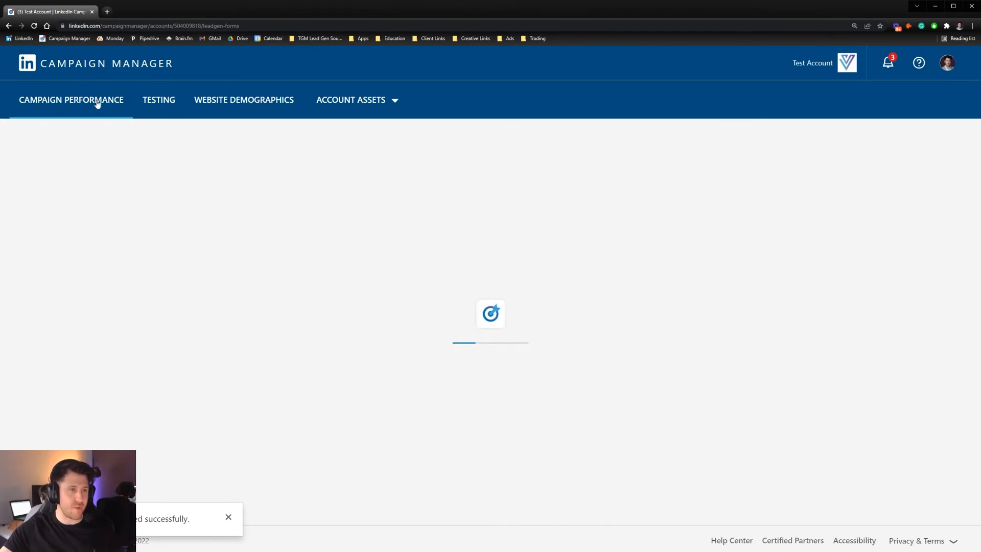
left_click(106, 293)
left_click(121, 302)
left_click(567, 155)
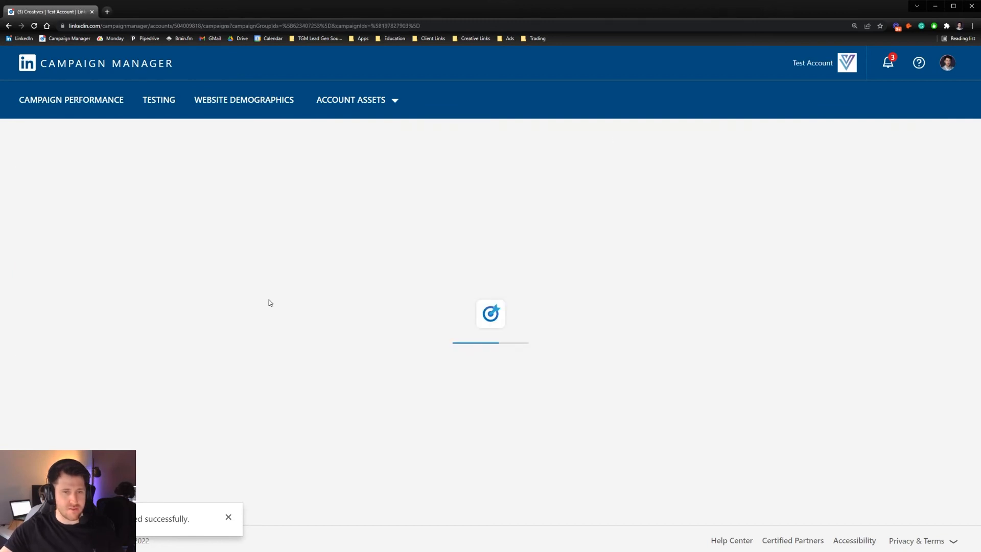
left_click(227, 305)
left_click(220, 335)
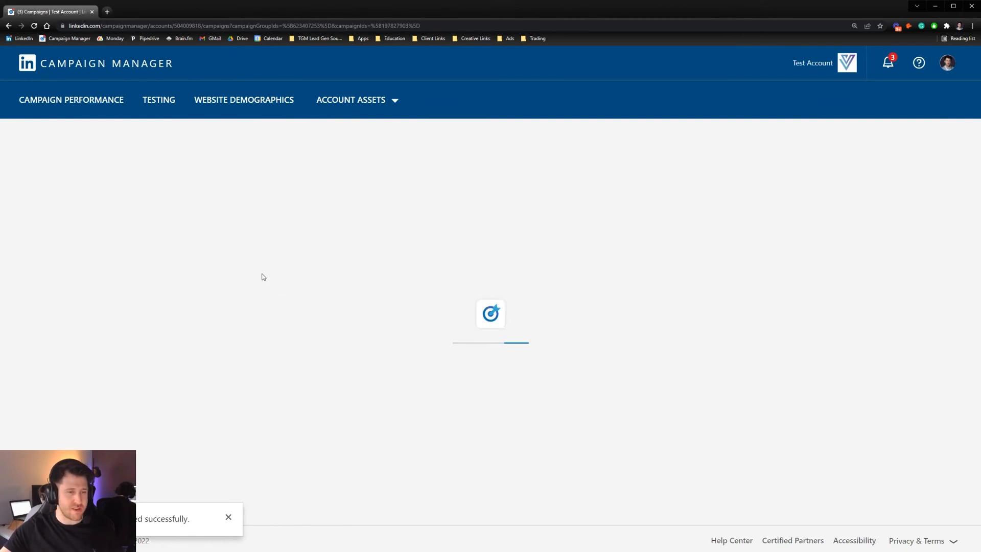
scroll(45, 390, "down", 3)
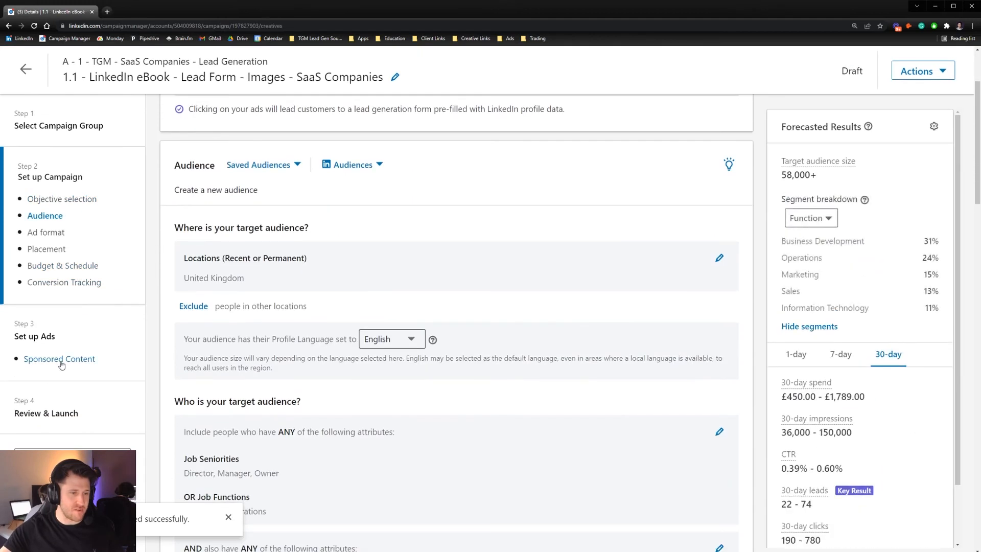
left_click(60, 359)
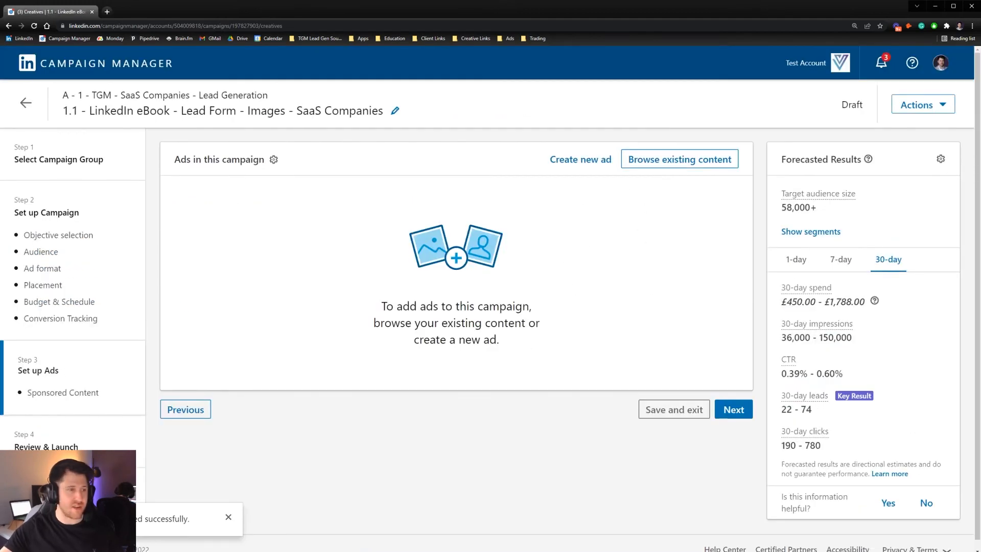
Start a new single image ad in the campaign and name it "1.1.1 - Image - LinkedIn Ebook Leads - Nov 2021"
left_click(584, 161)
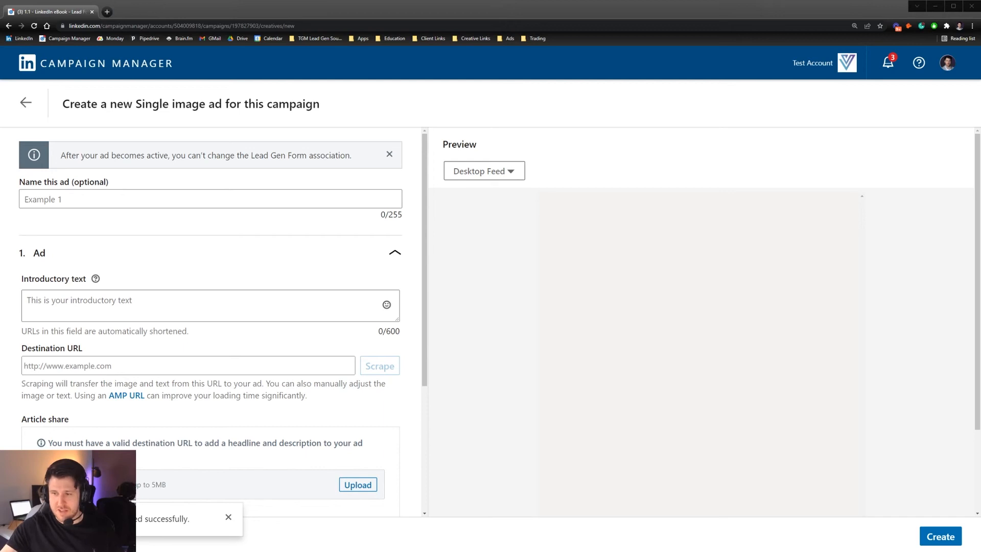
left_click(83, 200)
type("1.1.1 - Image - LinkedIn Ebook Leads - Nov 2021")
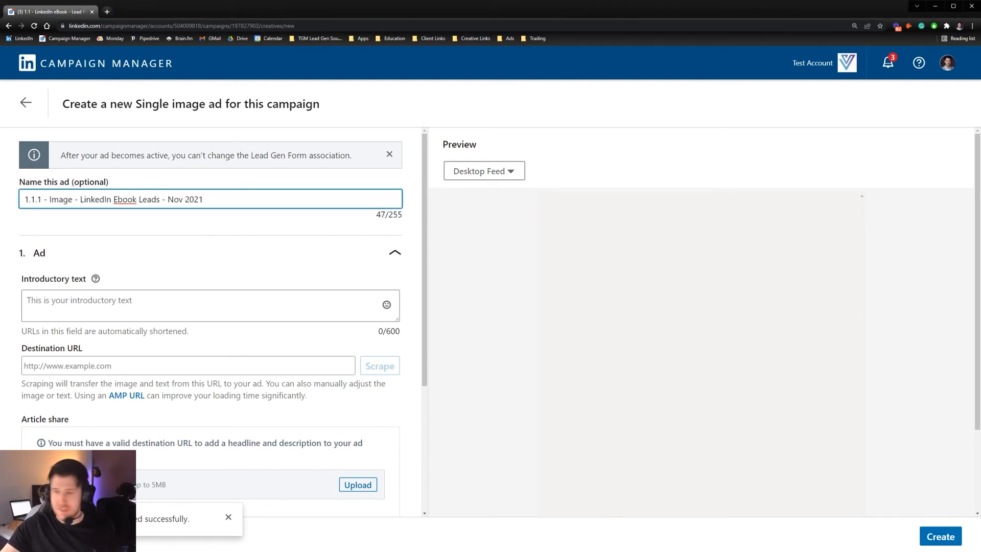
Enlarge the introductory text field and paste the prepared ad copy for the free B2B SaaS LinkedIn marketing guide
key("alt+Tab")
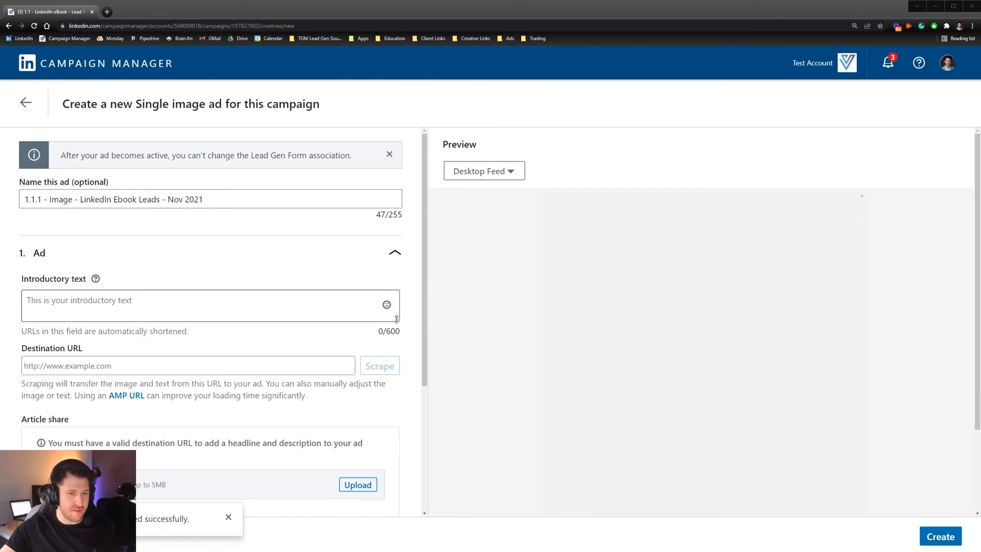
left_click_drag(397, 318, 397, 452)
left_click(184, 355)
key("ctrl+v")
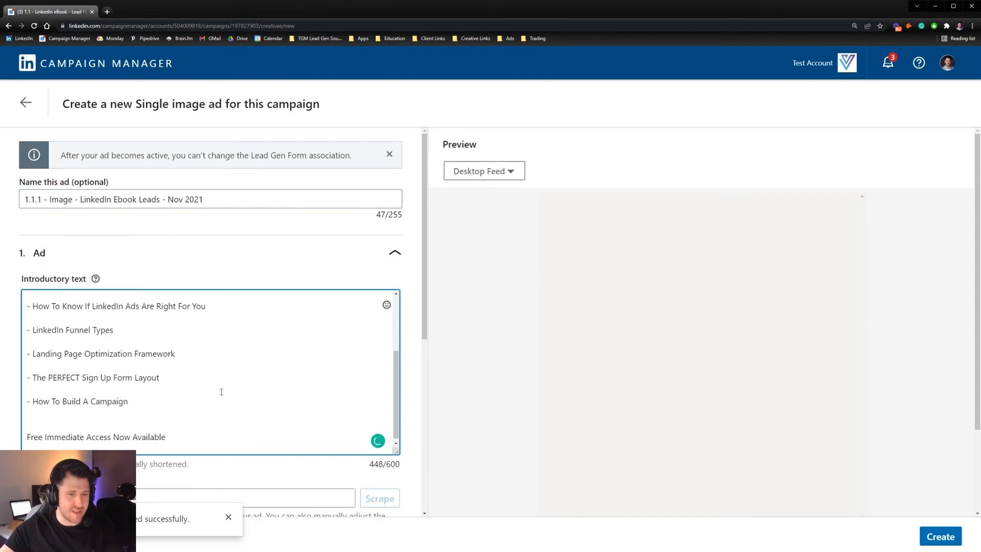
Remove the blank lines between the guide's bullet points and the extra blank lines between the paragraphs of the introductory text
left_click(41, 318)
key("BackSpace")
left_click(41, 337)
key("BackSpace")
left_click(41, 360)
key("BackSpace")
left_click(40, 387)
key("BackSpace")
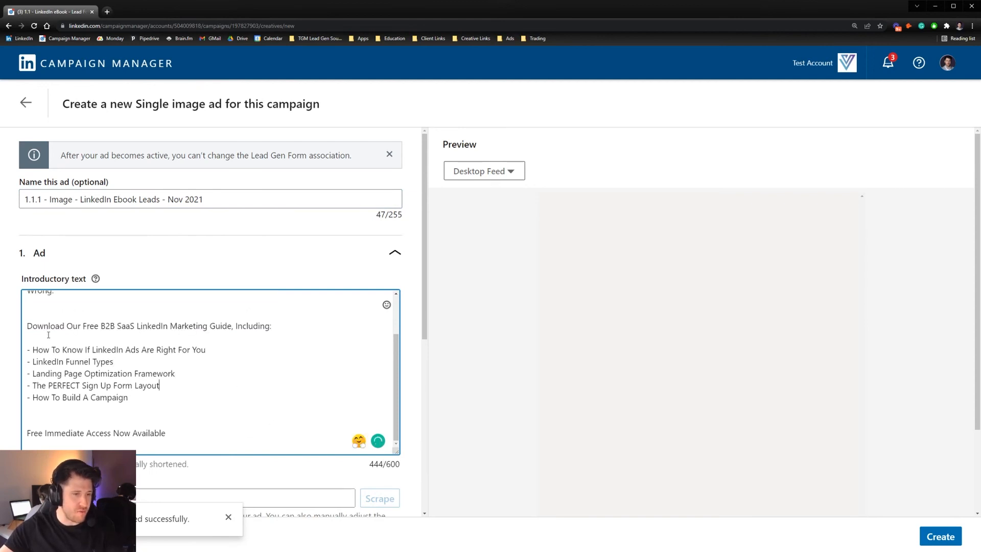
key("BackSpace")
scroll(47, 312, "up", 1)
left_click(45, 321)
key("BackSpace")
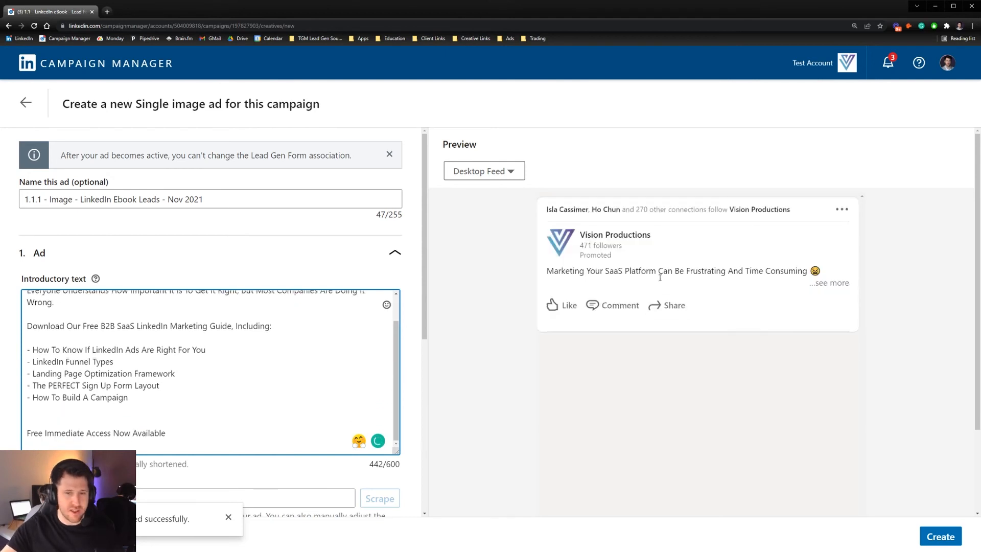
Expand the shortened introductory text in the ad preview and read it through
left_click(828, 284)
scroll(688, 295, "down", 2)
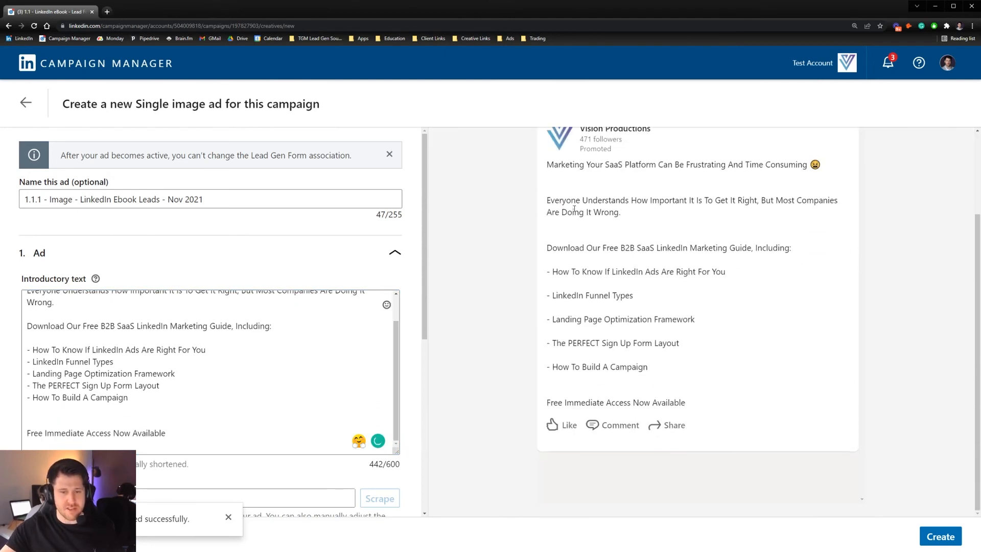
scroll(697, 265, "up", 1)
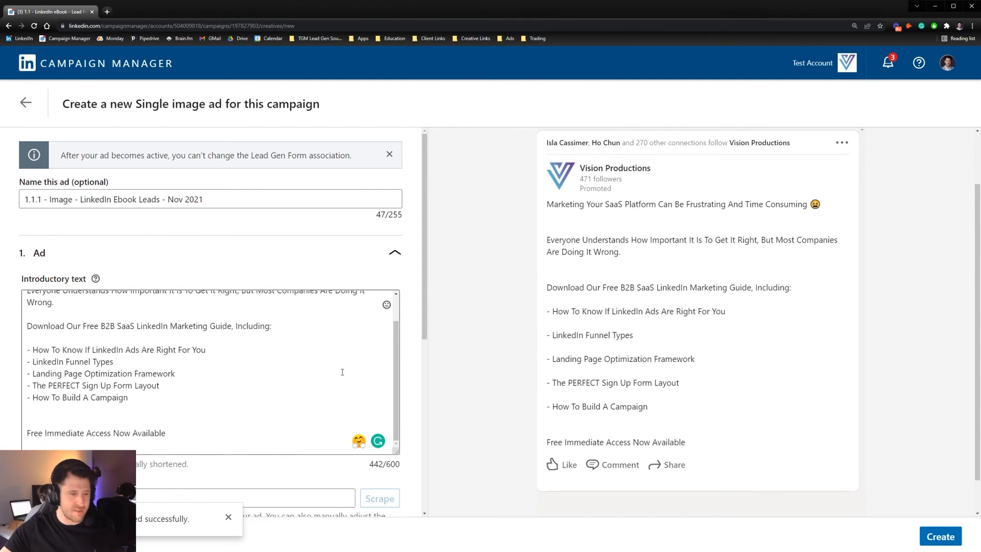
scroll(342, 372, "down", 3)
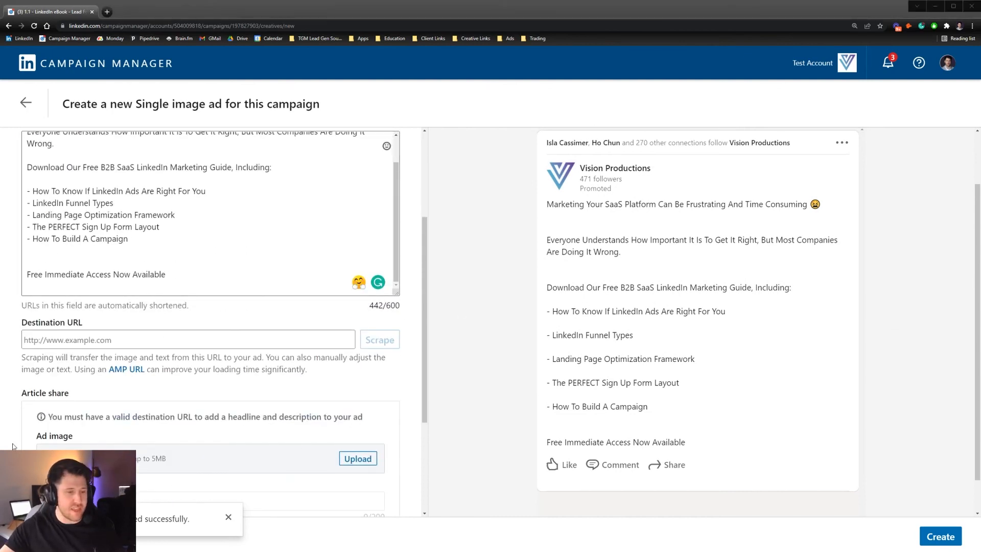
left_click(287, 340)
key("ctrl+v")
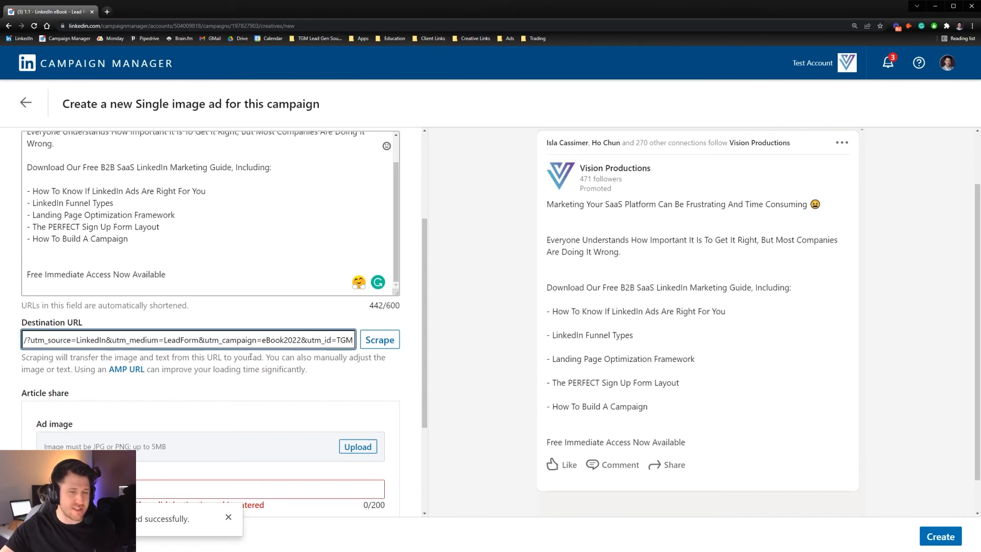
left_click(187, 319)
scroll(274, 312, "down", 3)
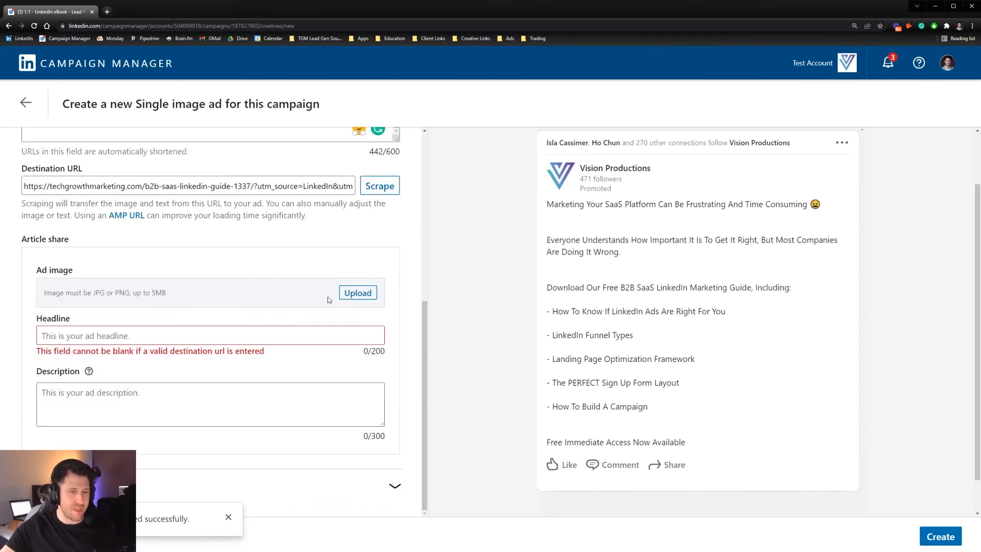
Upload "TGM LinkedIn Ads - 2022 (1).png" as the ad image and set the headline to "The B2B SaaS LinkedIn Marketing Guide [Free Download]"
left_click(349, 297)
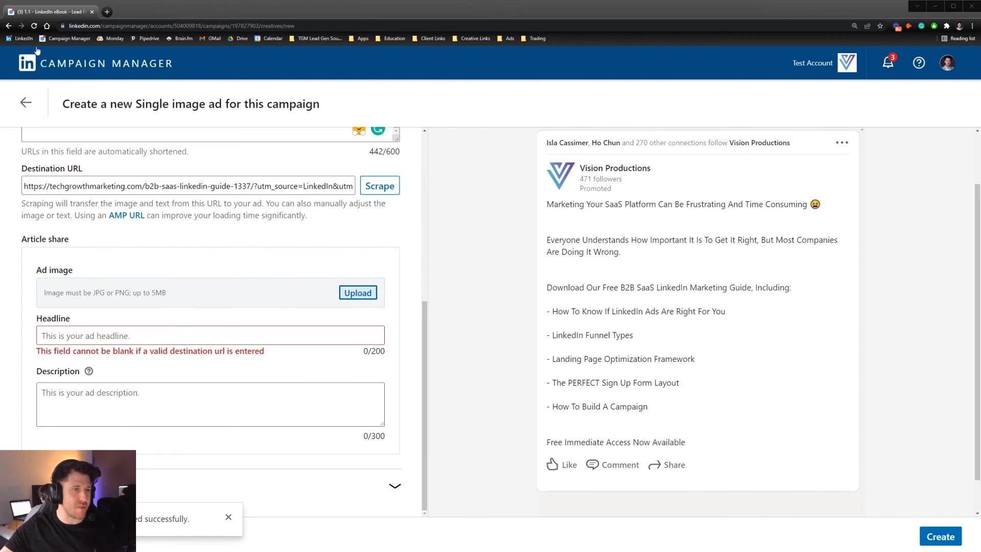
double_click(110, 92)
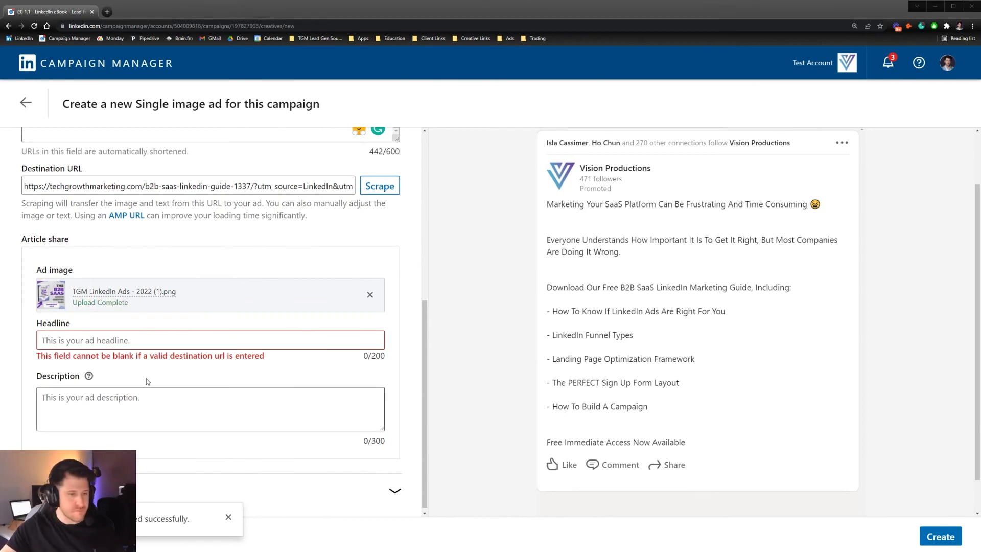
left_click(148, 341)
type("The B2B SaaS LinkedIn Marketing Guide [Free Download]")
Read the help note on where the ad description is shown and close it
left_click(115, 404)
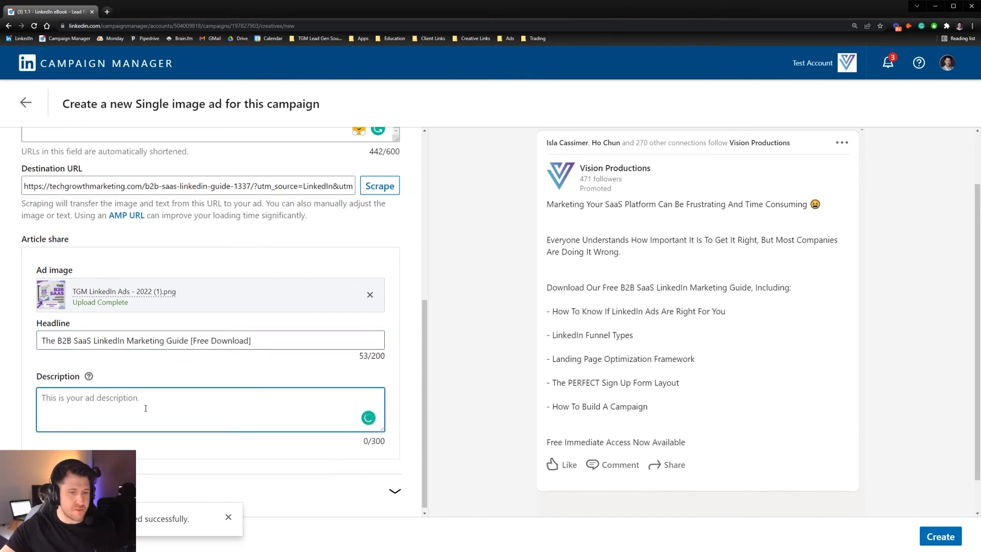
left_click(90, 379)
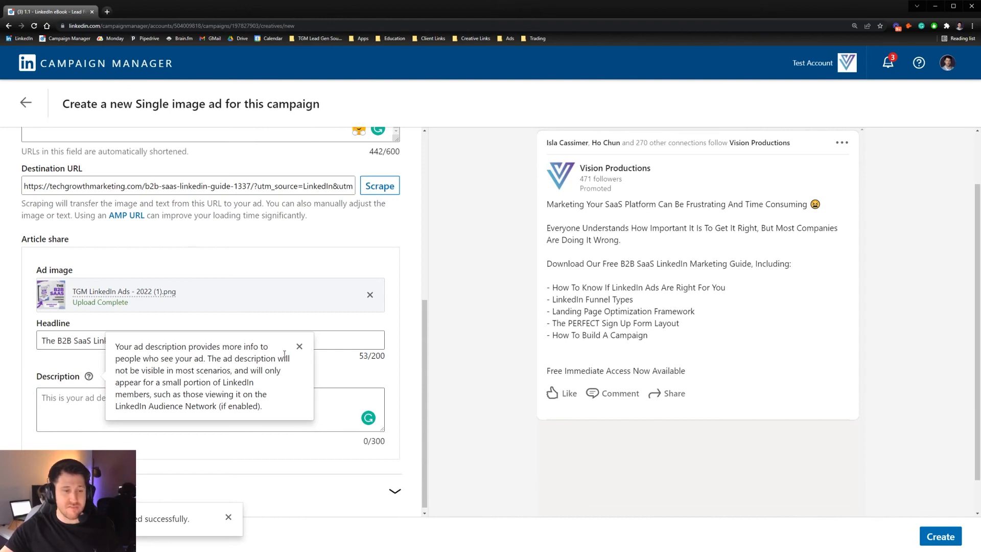
left_click(299, 347)
left_click(182, 415)
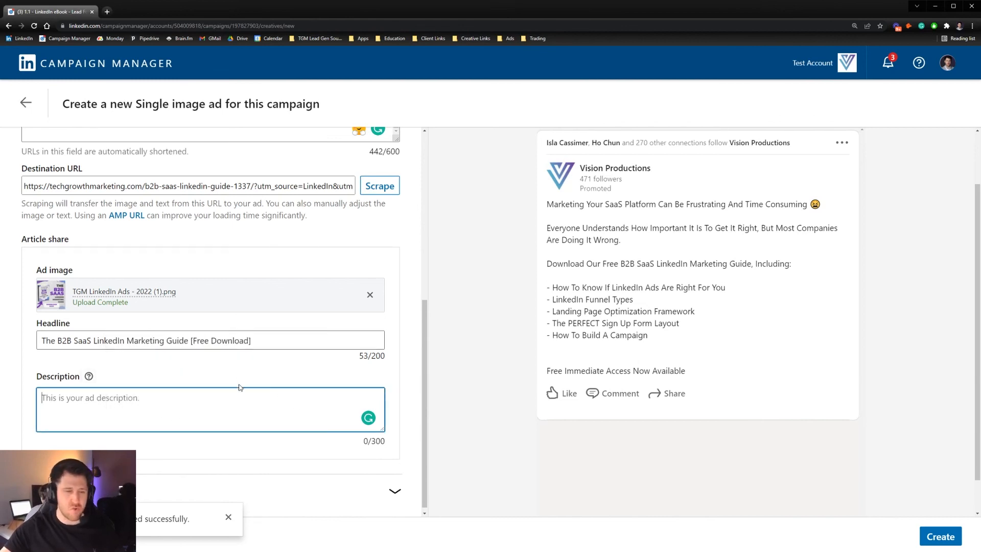
Review the line spacing and layout of the introductory text in the desktop feed preview
scroll(461, 371, "down", 1)
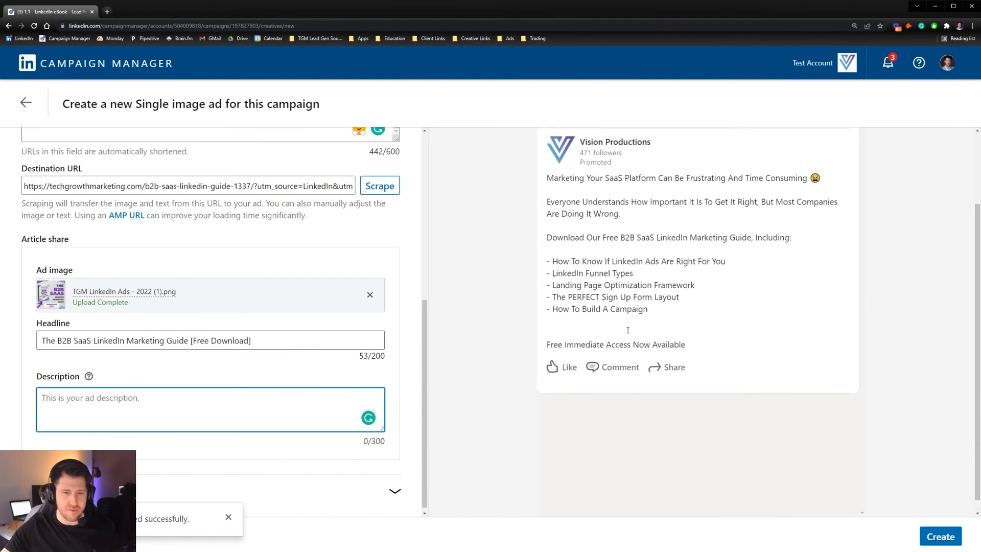
scroll(461, 371, "up", 3)
scroll(272, 328, "up", 1)
left_click(695, 346)
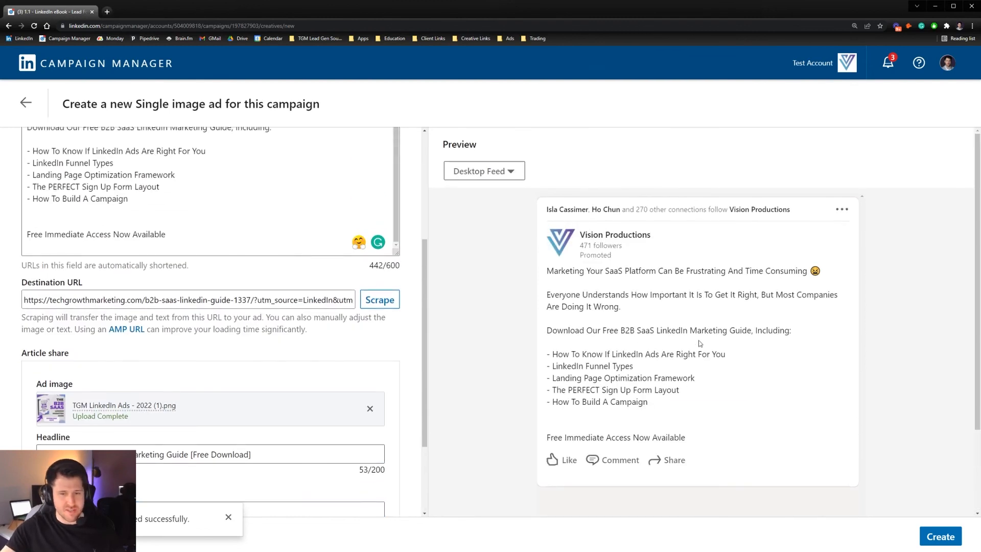
scroll(698, 344, "down", 2)
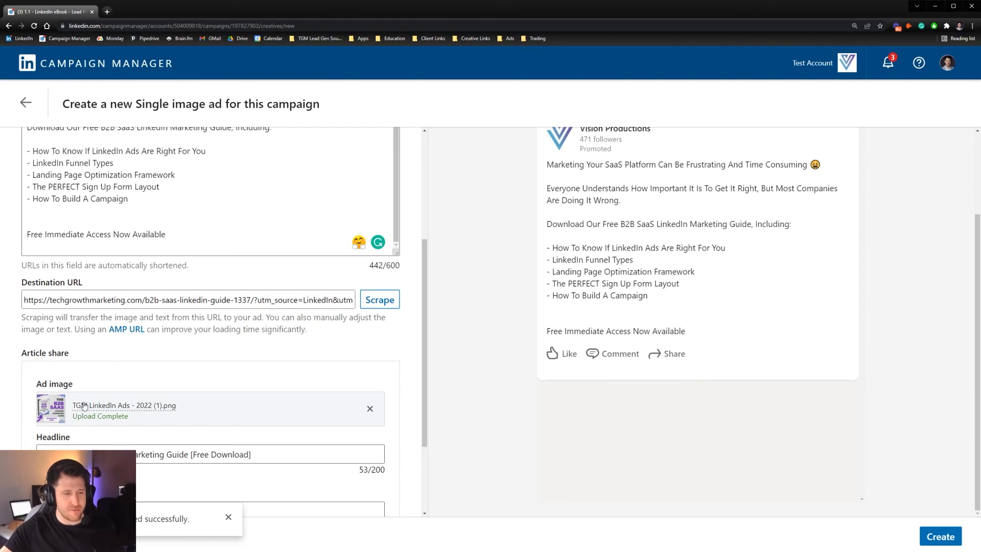
Look at the form details section, return to the ad section, and recheck the entered text, URL, image and headline
scroll(169, 370, "down", 3)
left_click(87, 483)
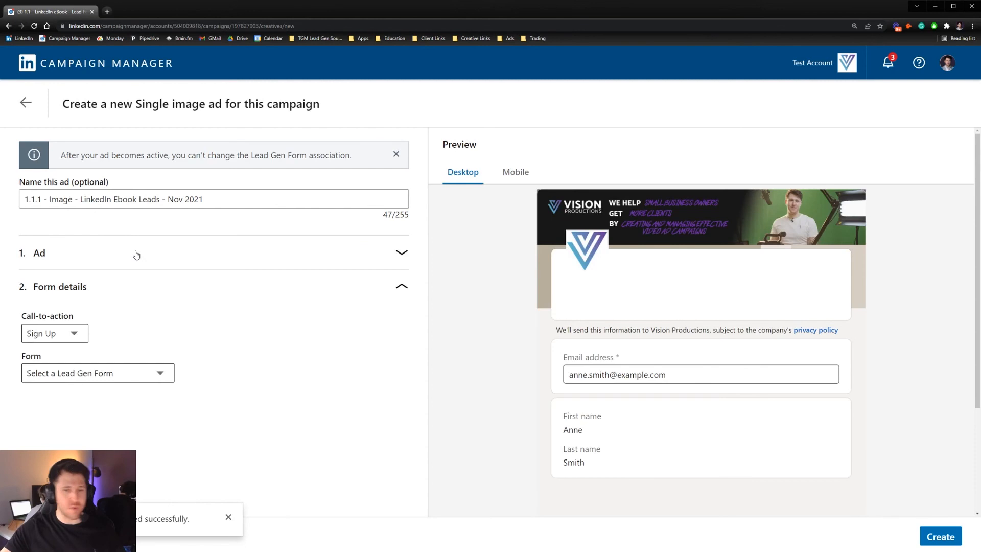
left_click(136, 254)
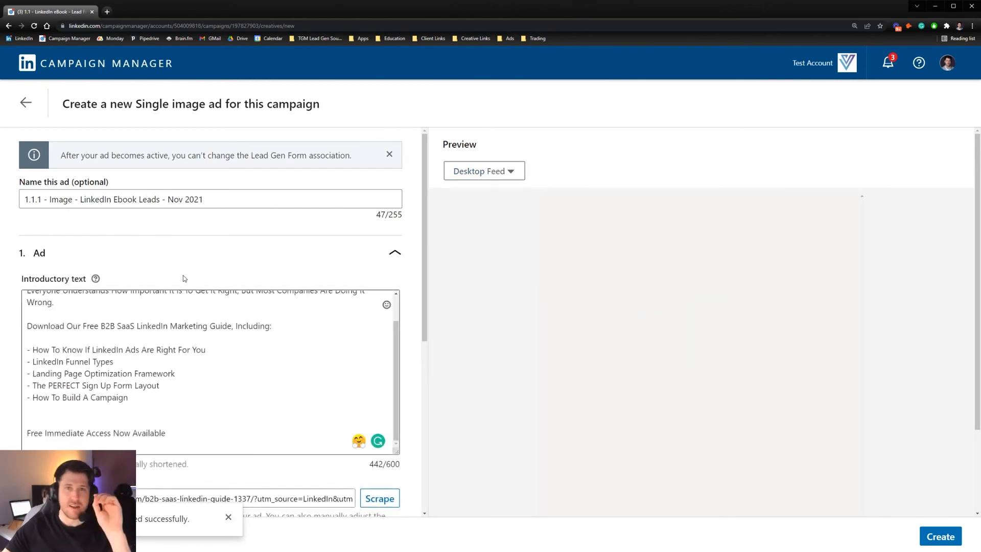
scroll(110, 369, "down", 3)
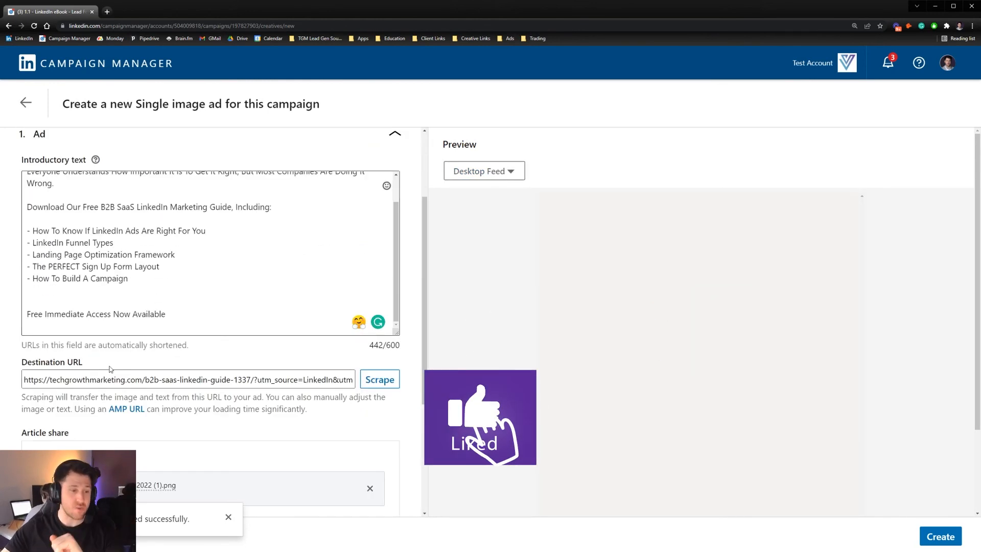
scroll(110, 369, "down", 5)
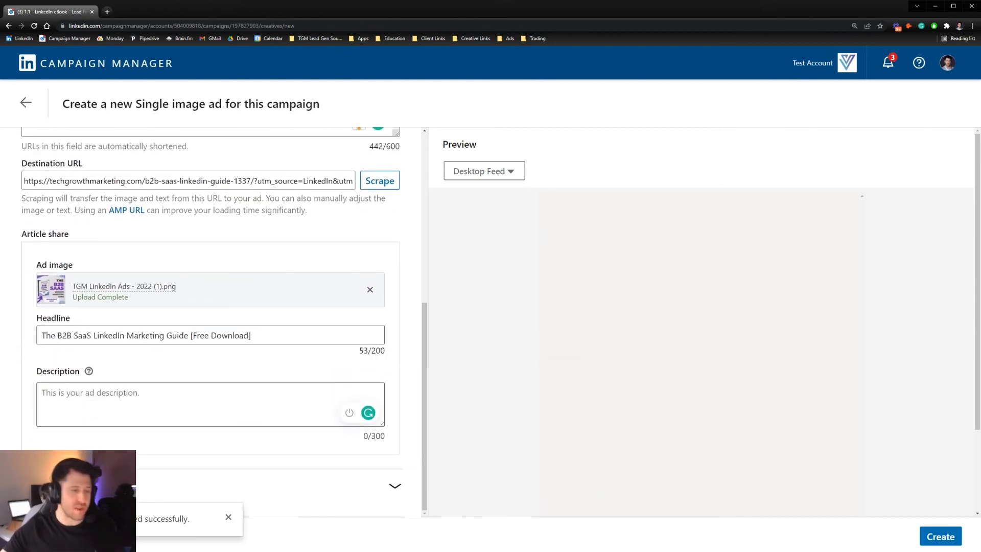
Set the form's call-to-action to Download and attach the lead gen form "TGM - B2B SaaS LinkedIn Guide V1"
left_click(102, 486)
scroll(83, 302, "down", 3)
left_click(70, 220)
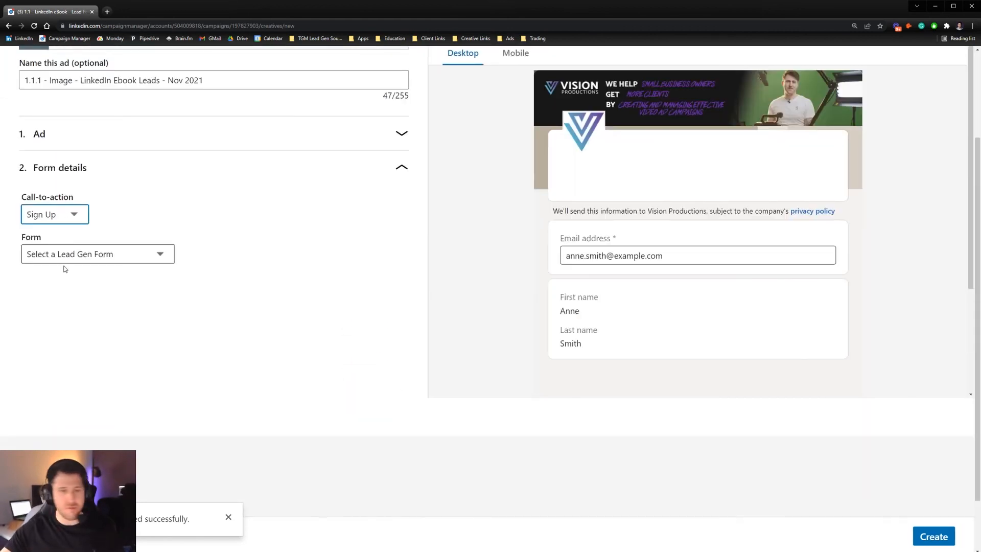
left_click(56, 255)
left_click(138, 255)
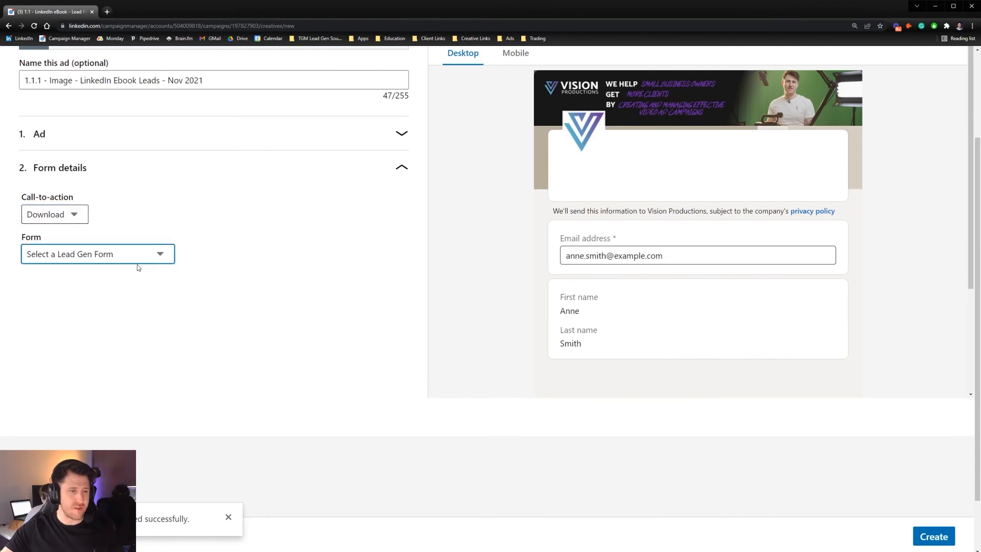
left_click(79, 298)
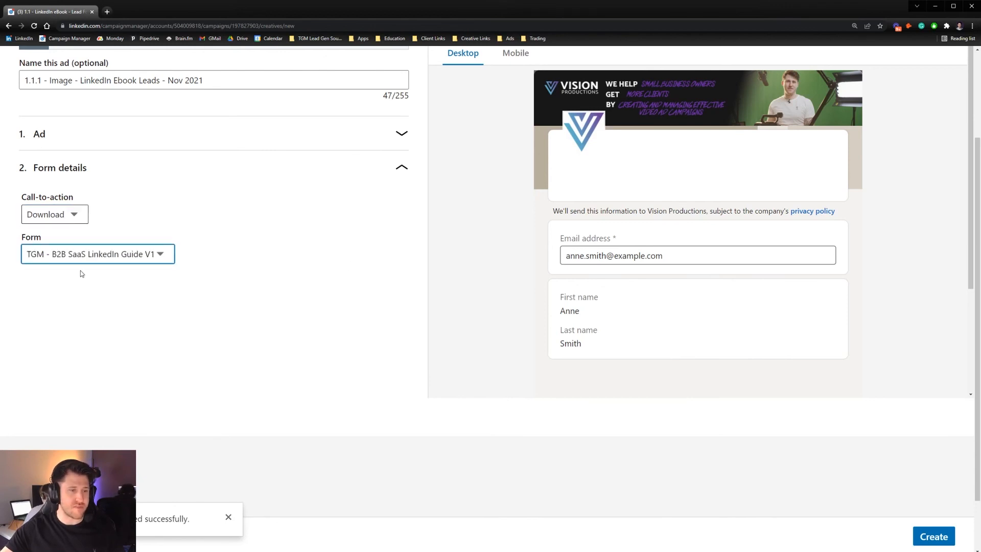
Check the attached lead gen form in the preview and create the ad
scroll(621, 278, "up", 3)
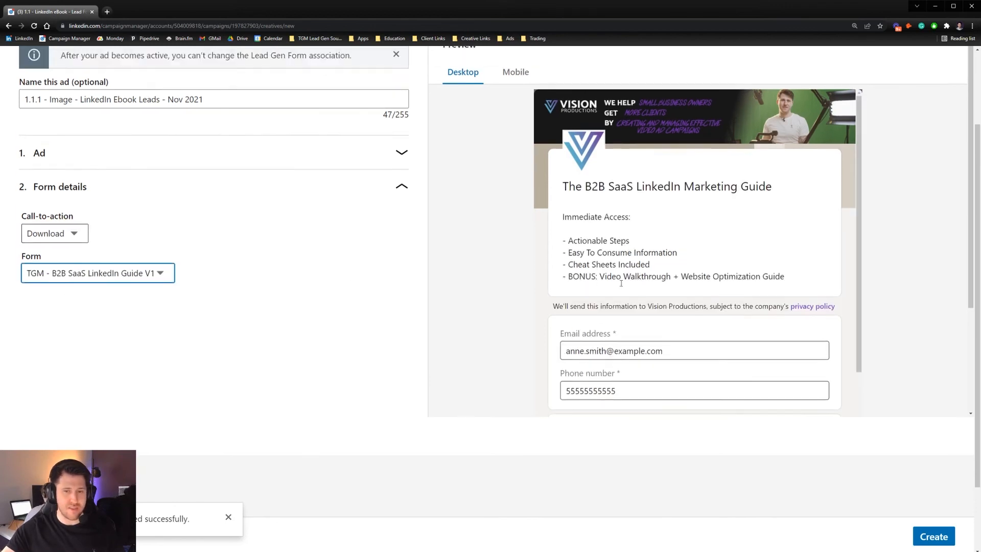
scroll(633, 285, "down", 2)
left_click(935, 536)
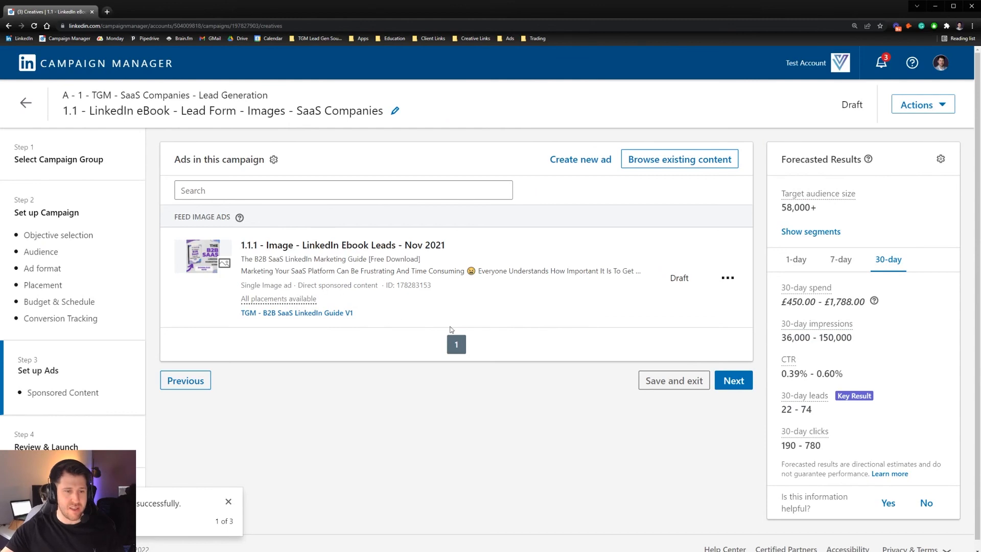
Preview the created ad in the desktop feed, examining its full text, image and the lead form behind its Download link
left_click(728, 279)
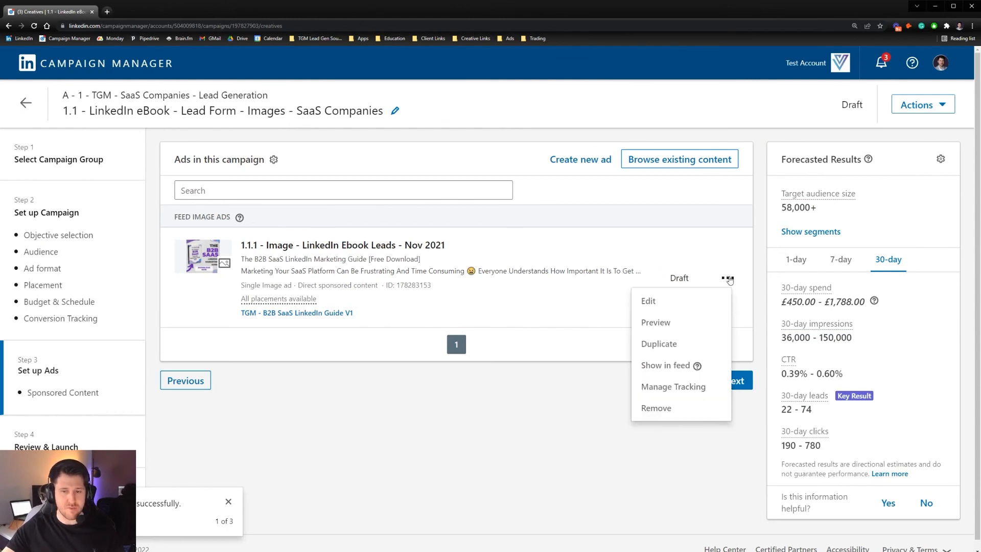
left_click(656, 322)
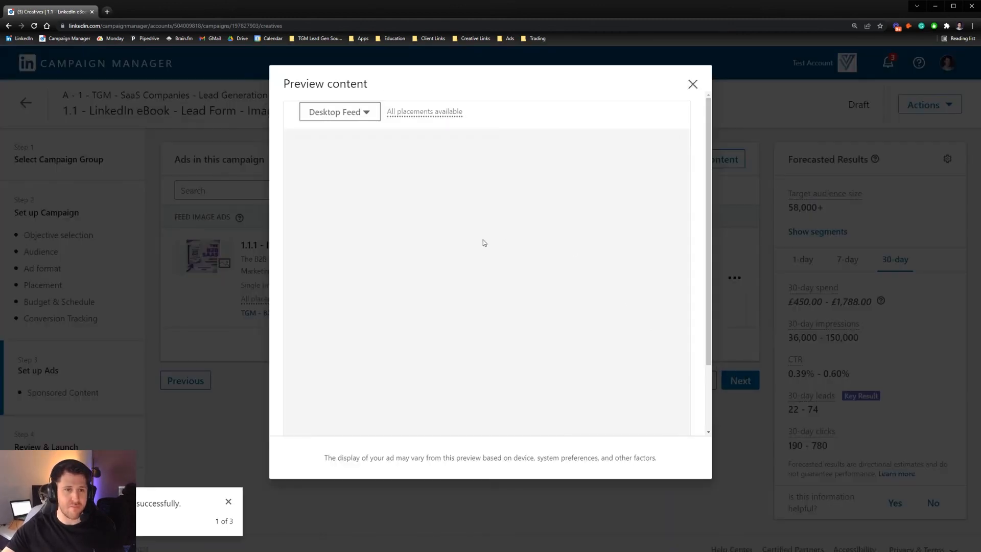
scroll(526, 211, "down", 3)
scroll(525, 211, "up", 3)
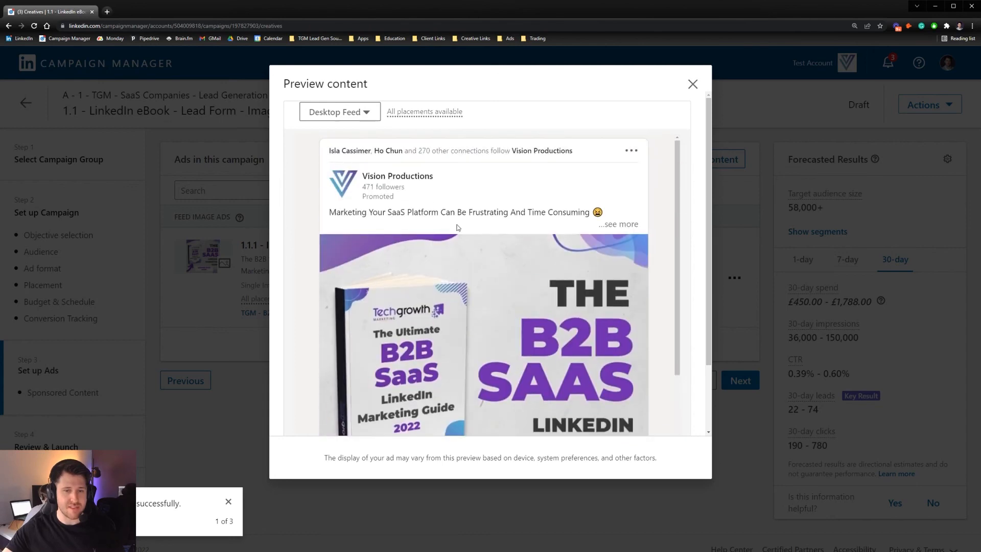
left_click(618, 223)
scroll(534, 217, "down", 6)
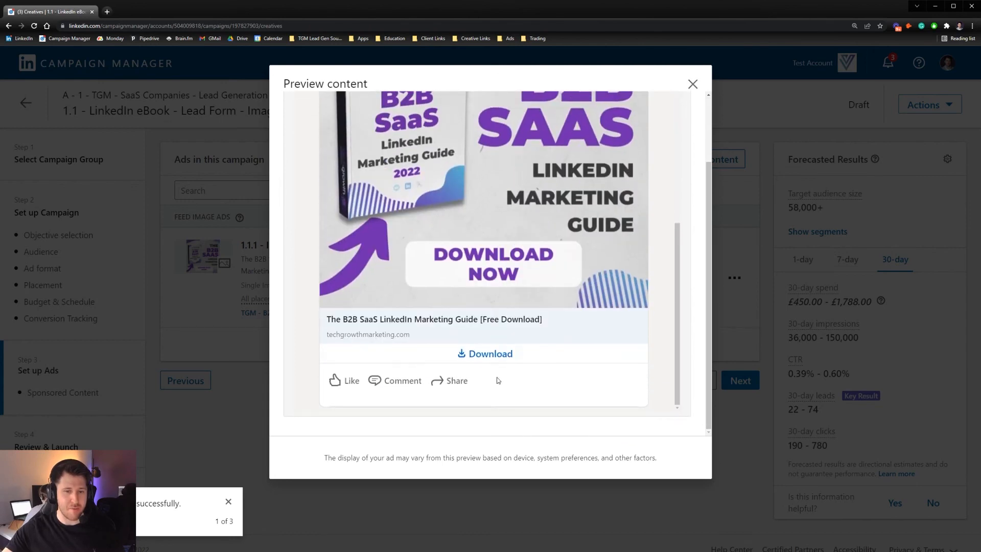
left_click(486, 354)
scroll(455, 212, "down", 5)
scroll(474, 263, "up", 8)
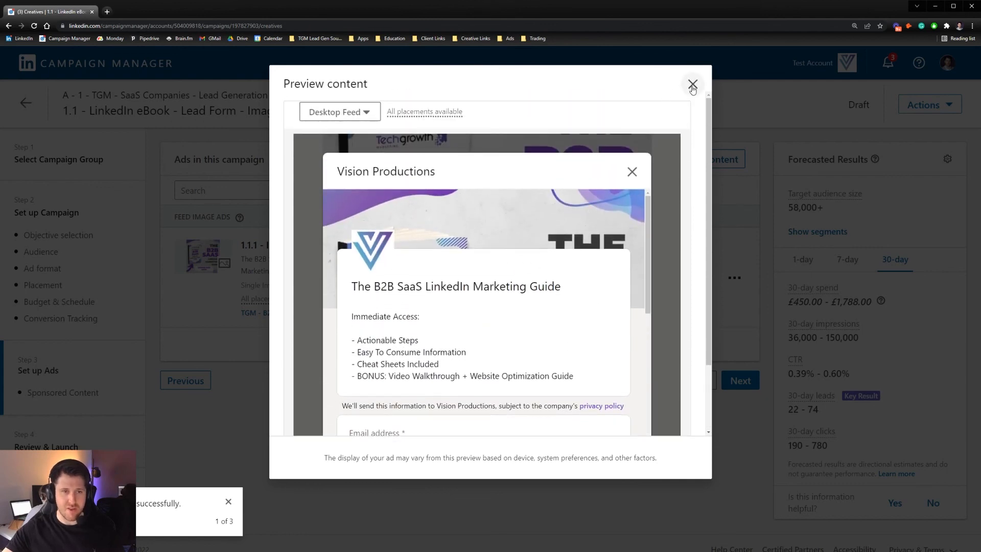
left_click(693, 84)
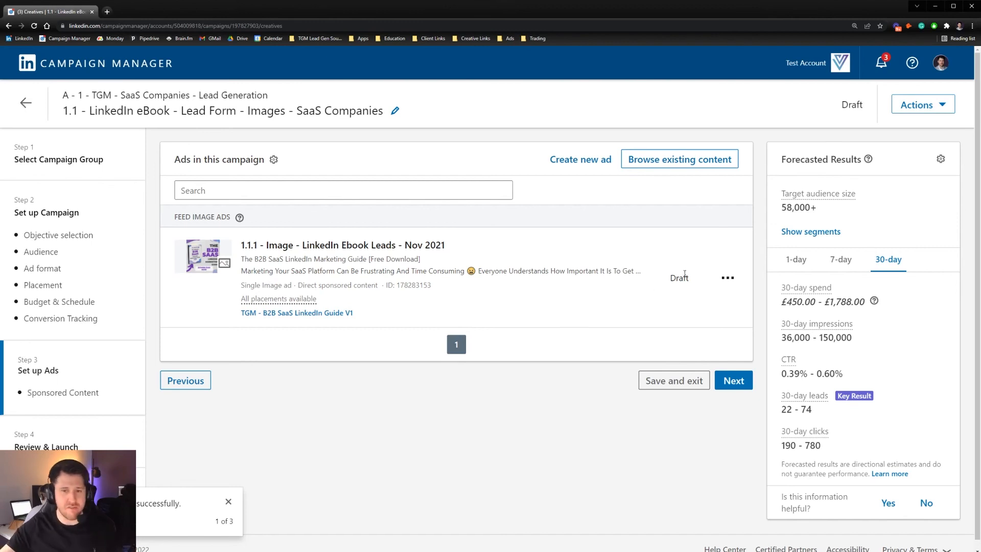
left_click(727, 278)
left_click(670, 302)
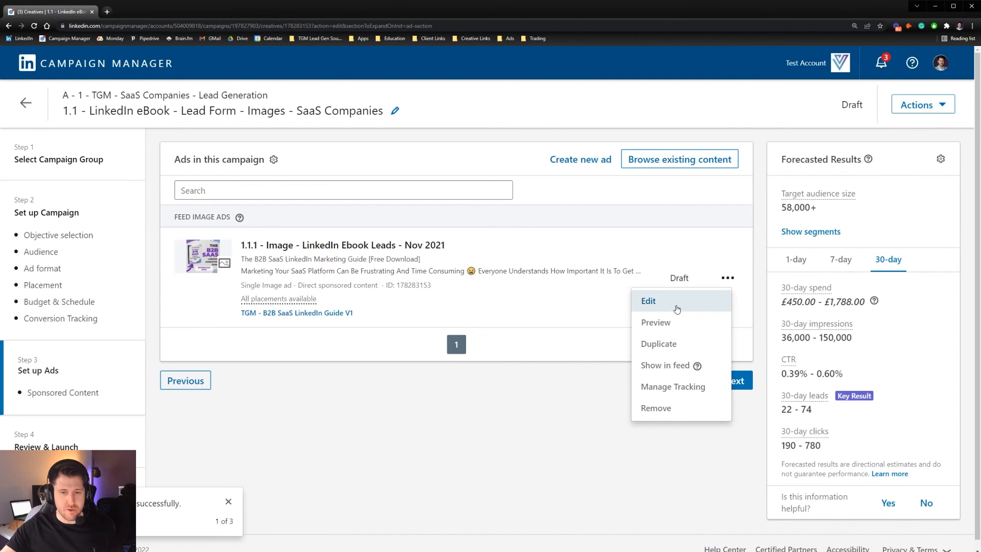
left_click(19, 105)
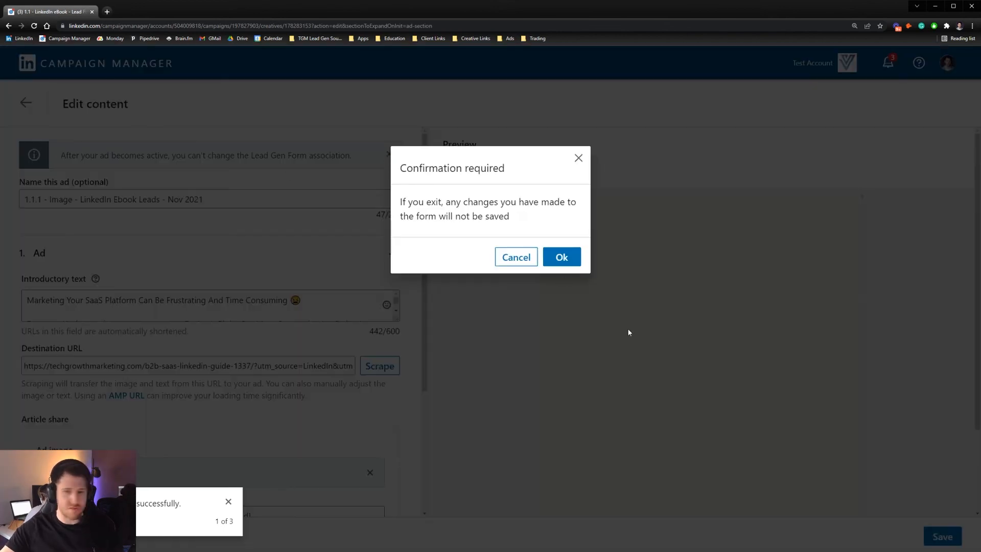
left_click(561, 256)
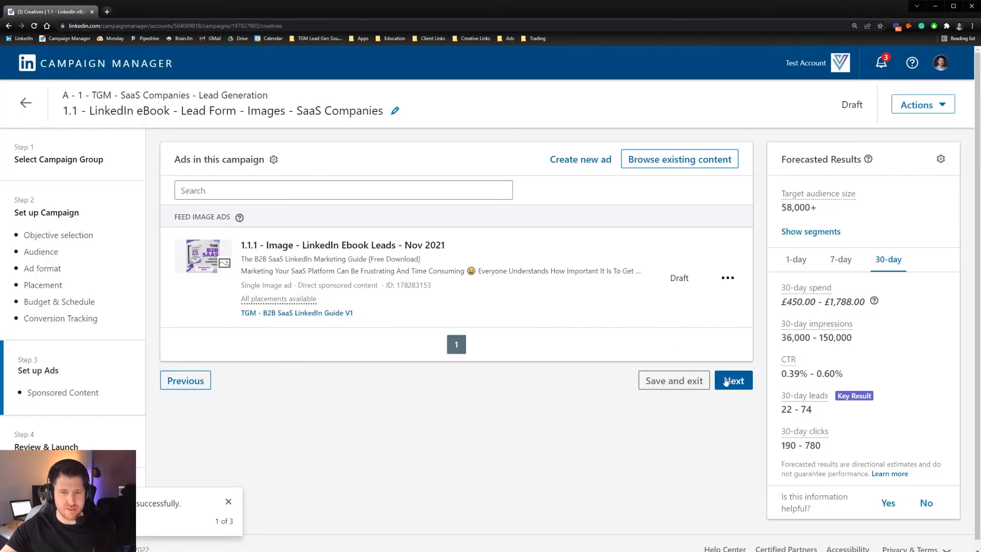
Review the campaign's audience, placement, budget and ad summary, launch the campaign and go to the account overview
left_click(733, 380)
scroll(845, 209, "down", 3)
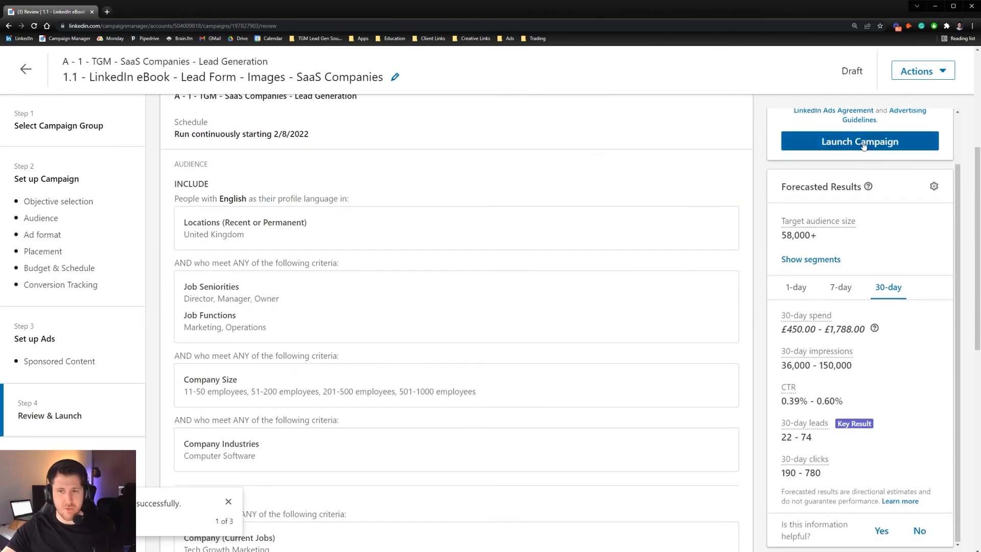
scroll(838, 204, "down", 6)
scroll(848, 209, "down", 10)
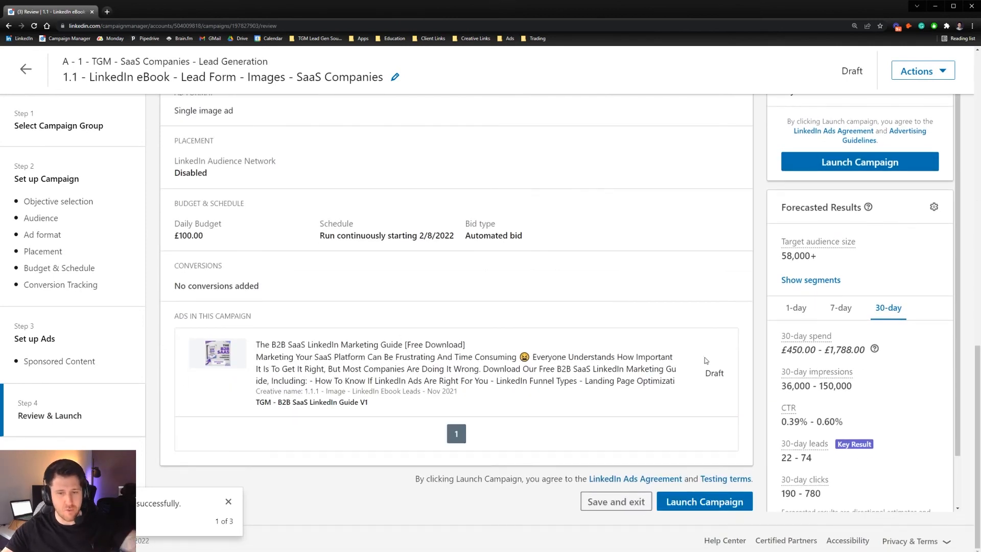
scroll(718, 383, "up", 3)
left_click_drag(180, 394, 216, 401)
left_click(271, 392)
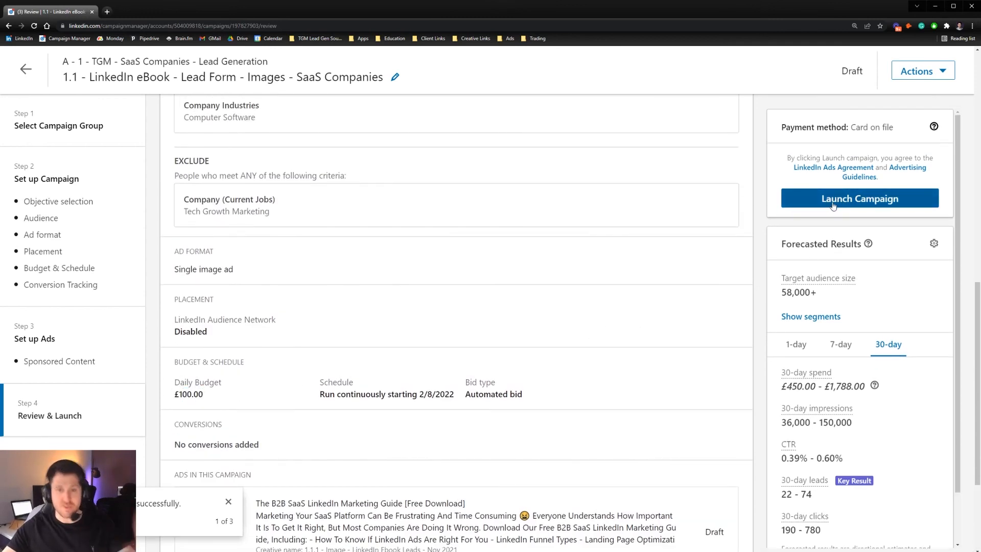
left_click(868, 203)
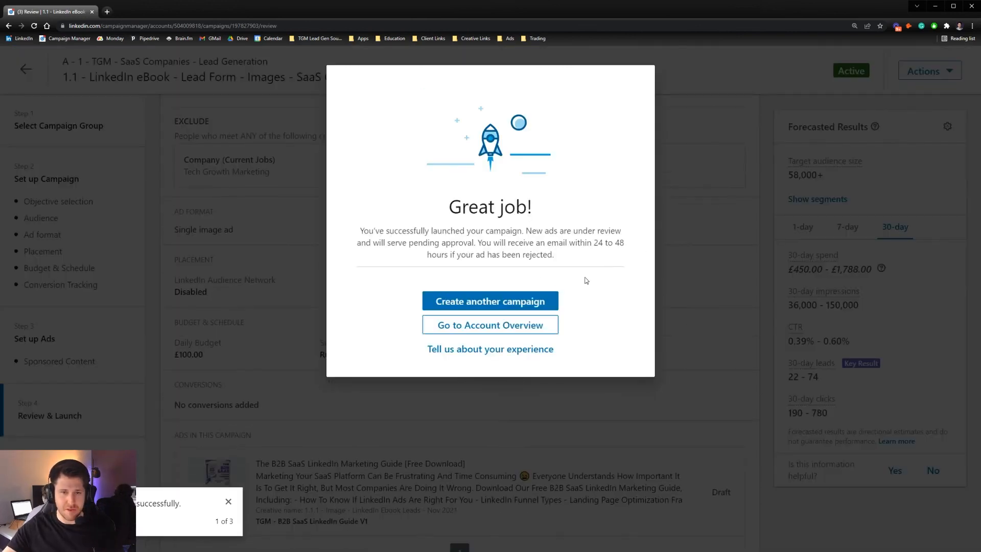
left_click(480, 327)
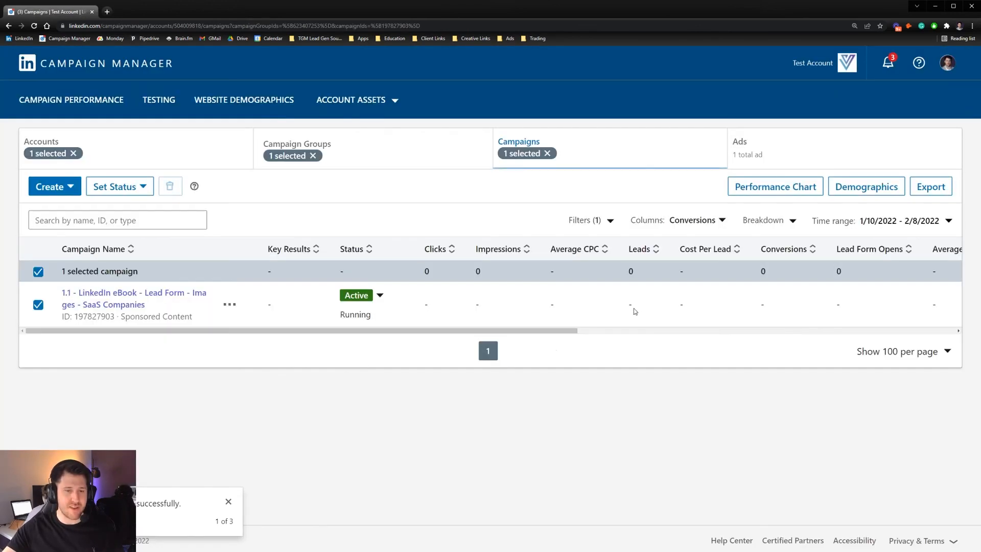
Clear the campaign selection and check the status of the campaign group, the campaign and its ad
left_click(39, 272)
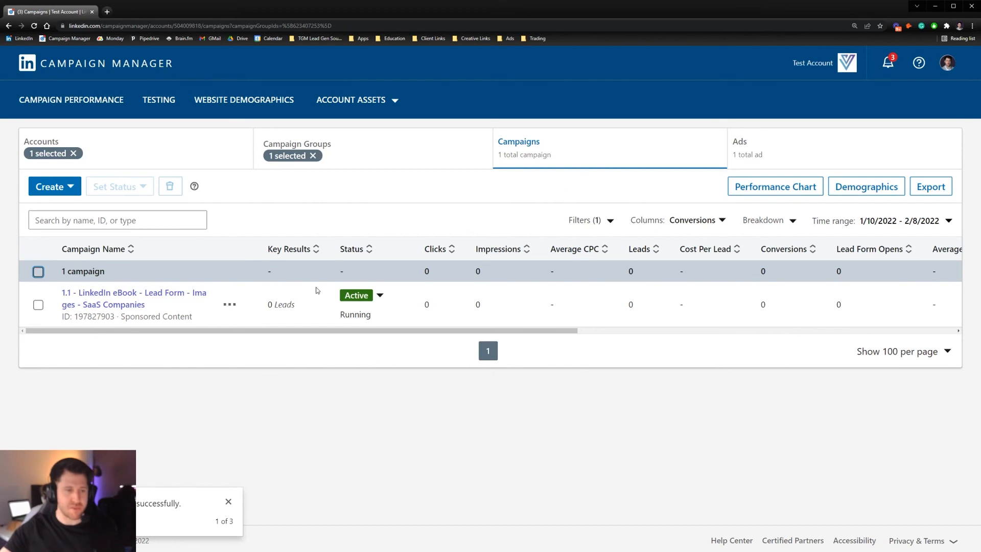
left_click(397, 148)
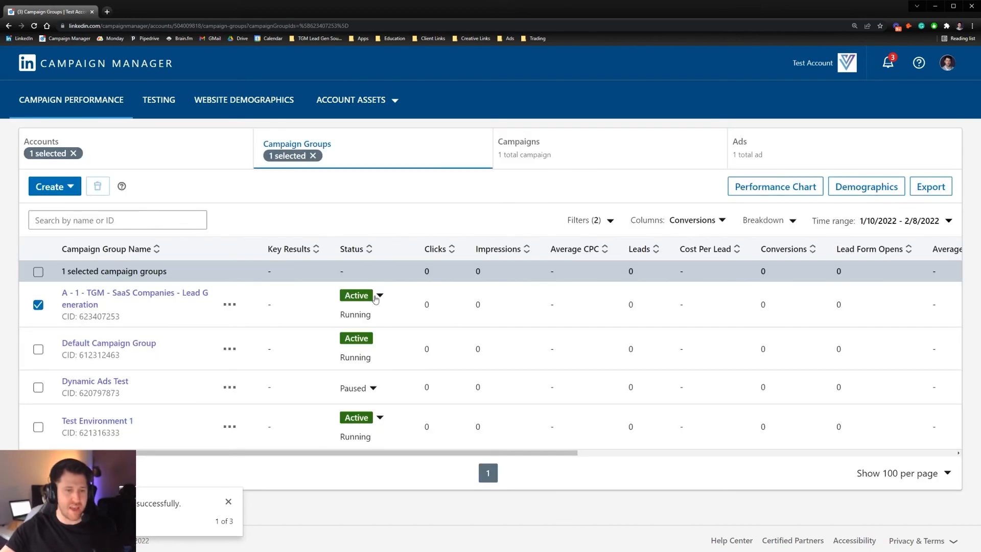
left_click(537, 153)
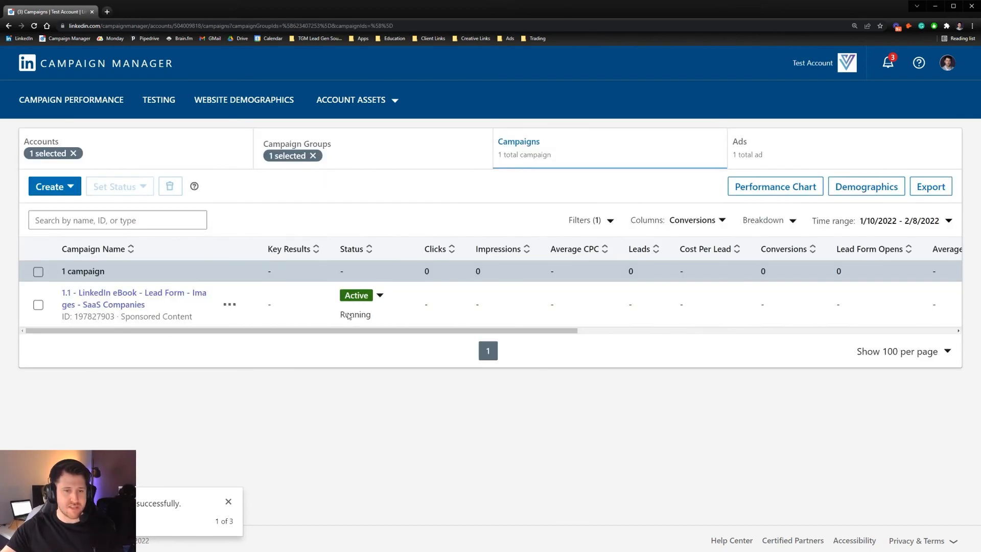
left_click(772, 133)
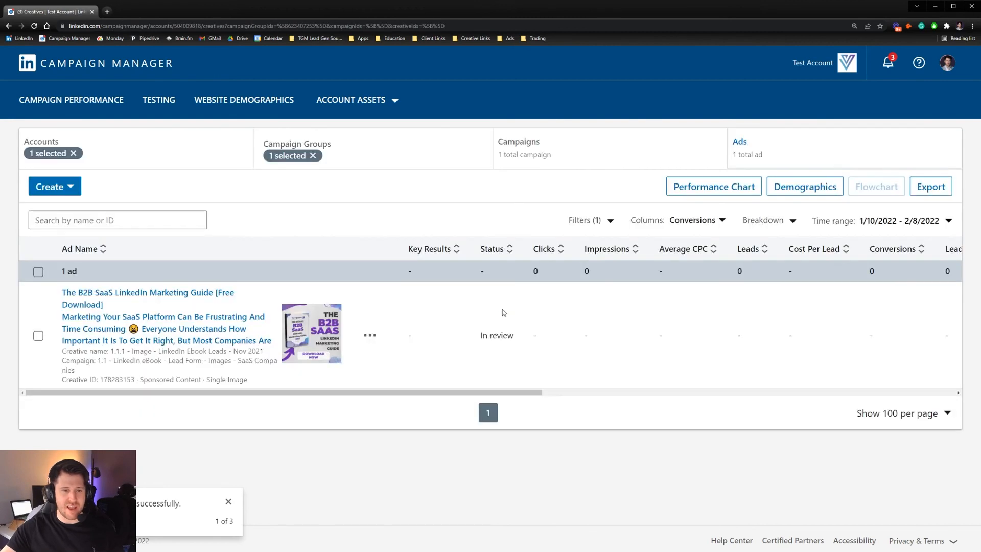
mouse_move(481, 339)
left_mouse_down()
mouse_move(520, 341)
mouse_move(476, 340)
left_mouse_up()
left_click(469, 347)
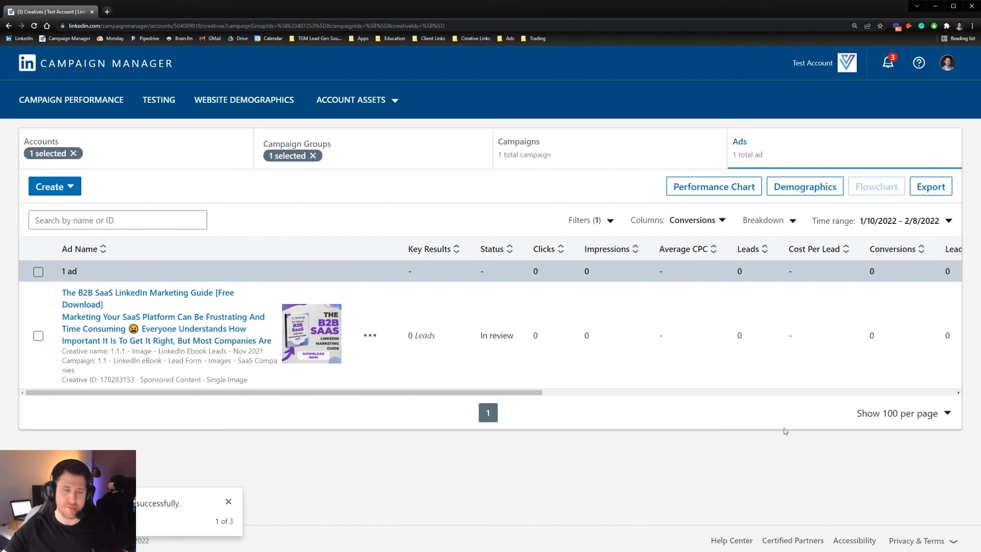
left_click_drag(474, 335, 520, 335)
left_click(519, 335)
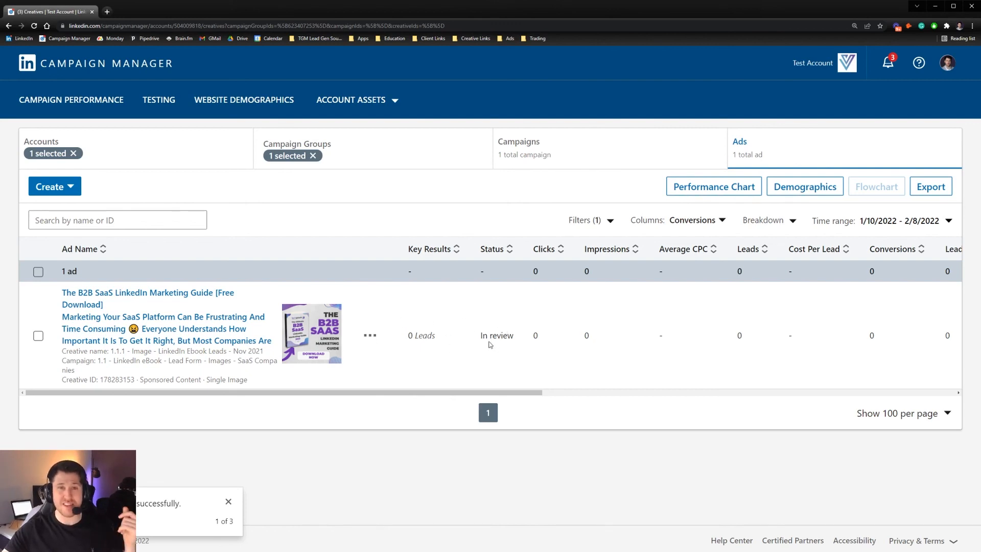
mouse_move(478, 340)
left_mouse_down()
mouse_move(516, 337)
mouse_move(481, 338)
left_mouse_up()
left_click(524, 338)
left_click(478, 343)
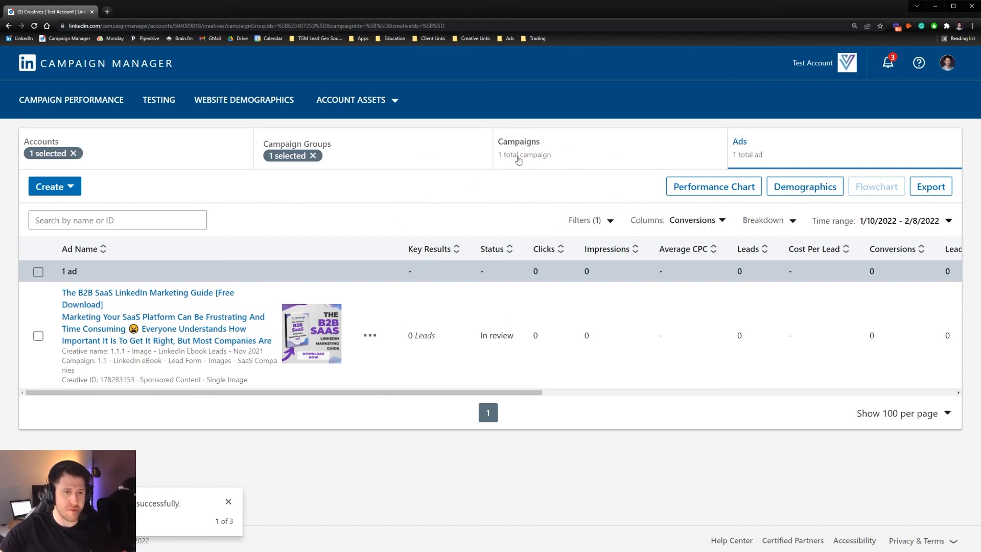
Return to the campaign list through the campaign groups, look through its metric columns and show the Engagement column set
left_click(409, 153)
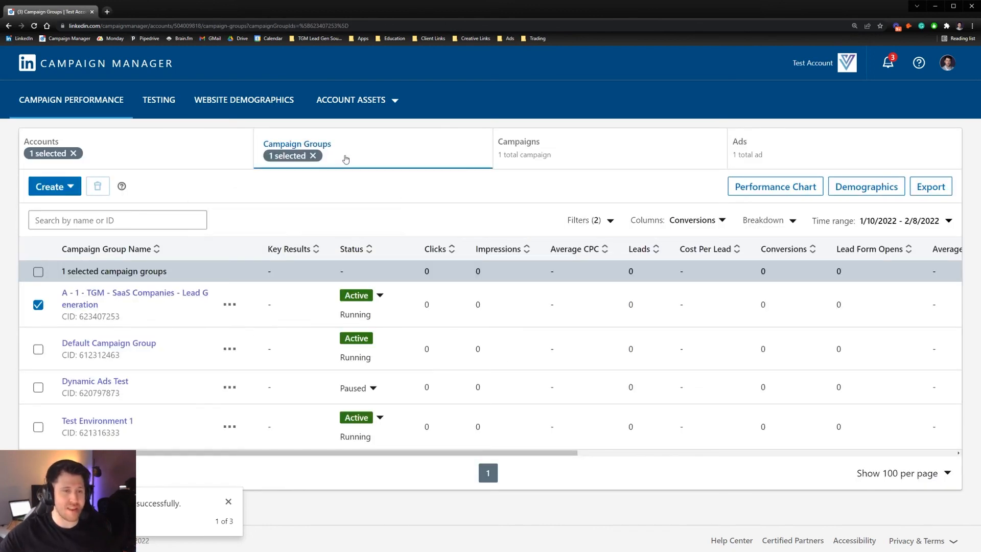
left_click(503, 155)
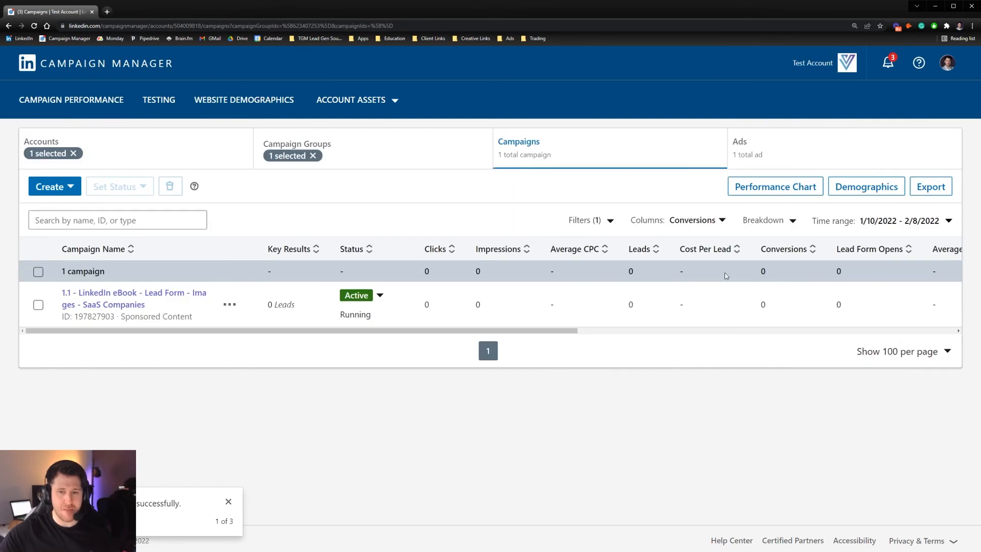
scroll(508, 327, "right", 10)
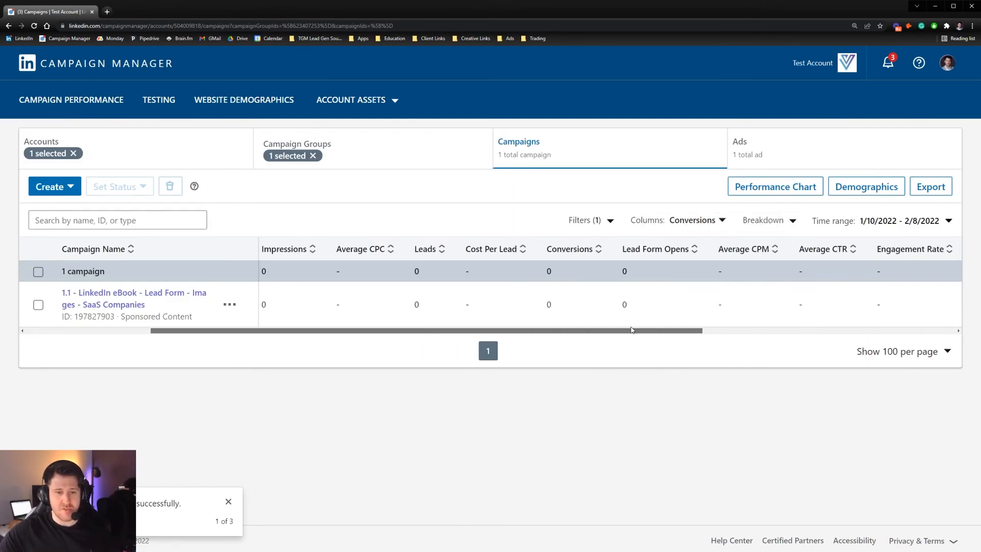
left_click(695, 222)
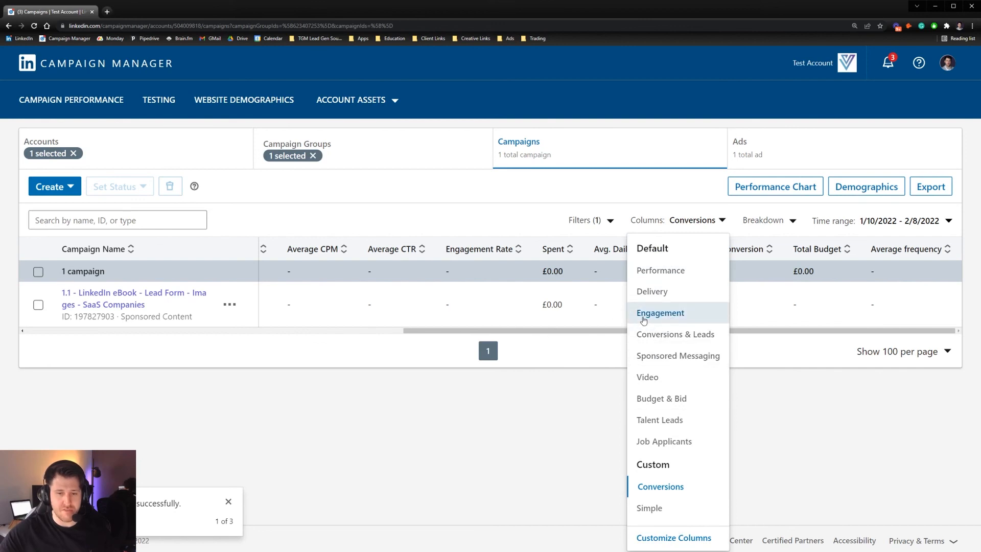
left_click(661, 312)
Review the selected columns of the custom Conversions view in the column customization and apply that view to the campaign list
left_click(707, 219)
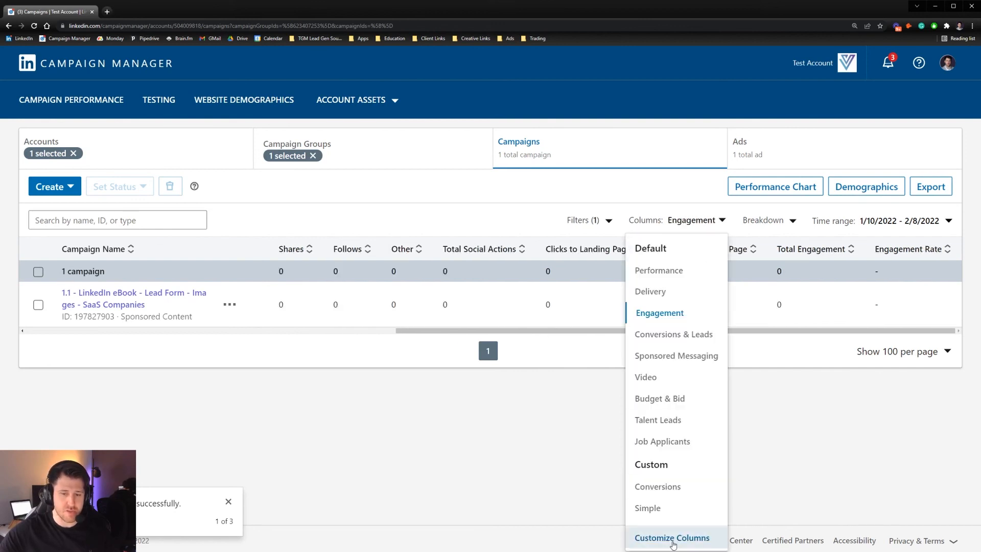
left_click(673, 536)
scroll(701, 268, "down", 5)
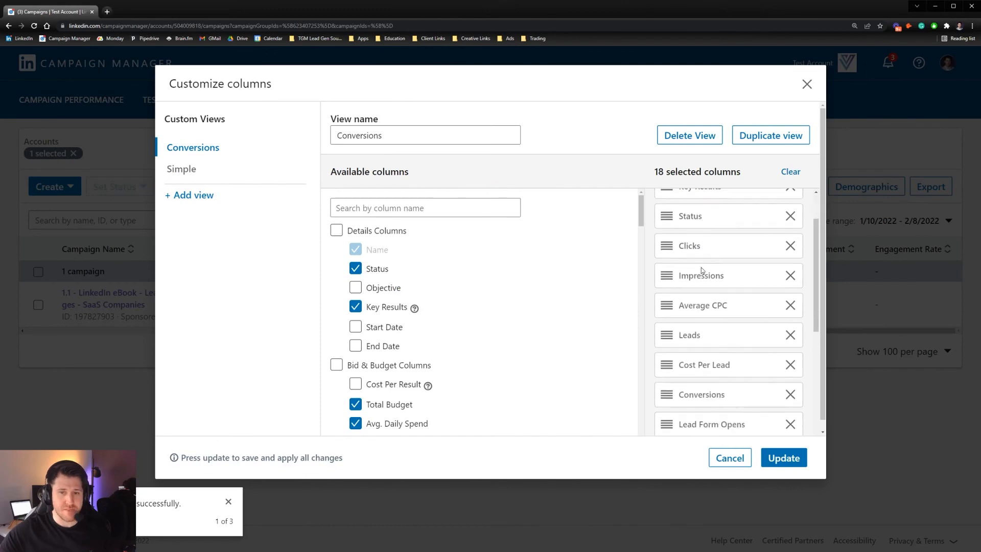
scroll(701, 268, "up", 5)
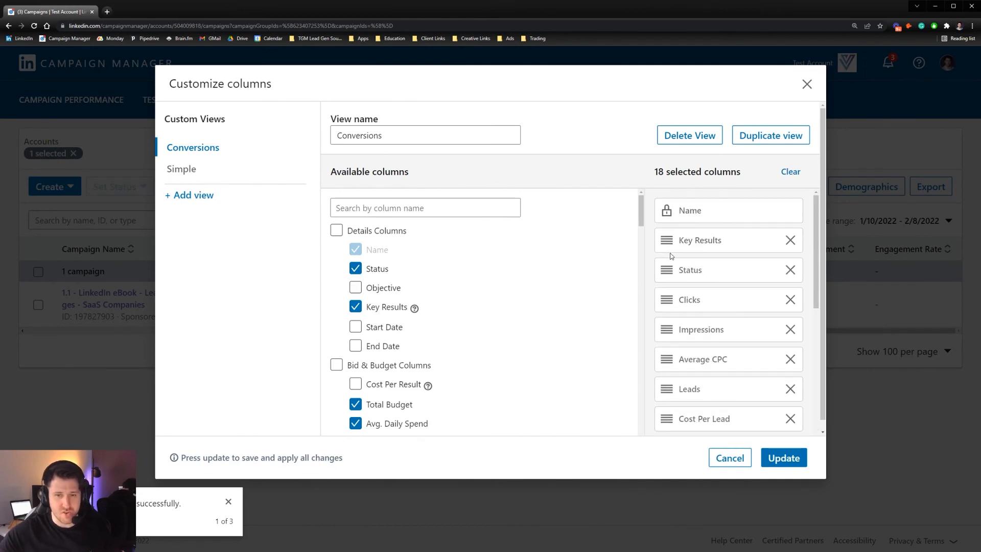
left_click(784, 458)
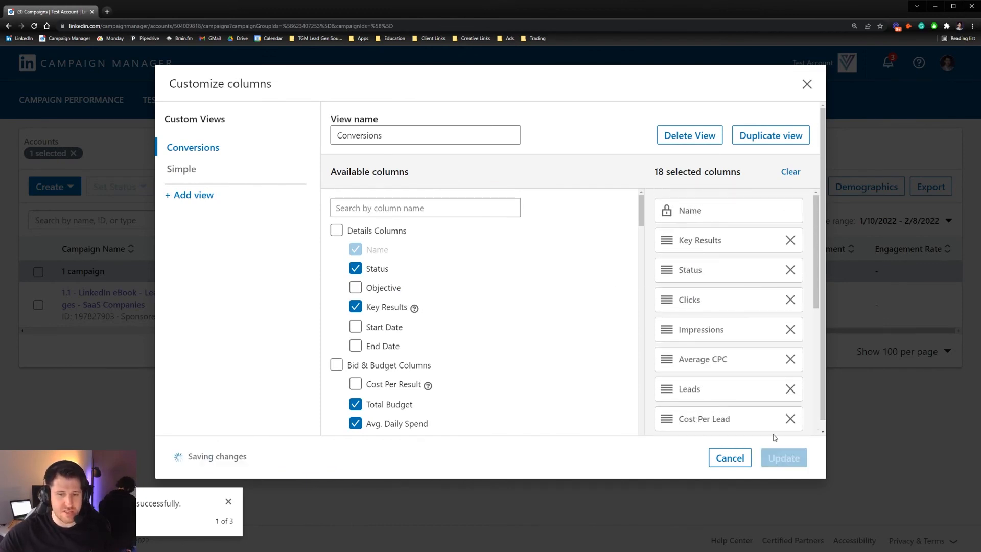
left_click_drag(479, 332, 110, 312)
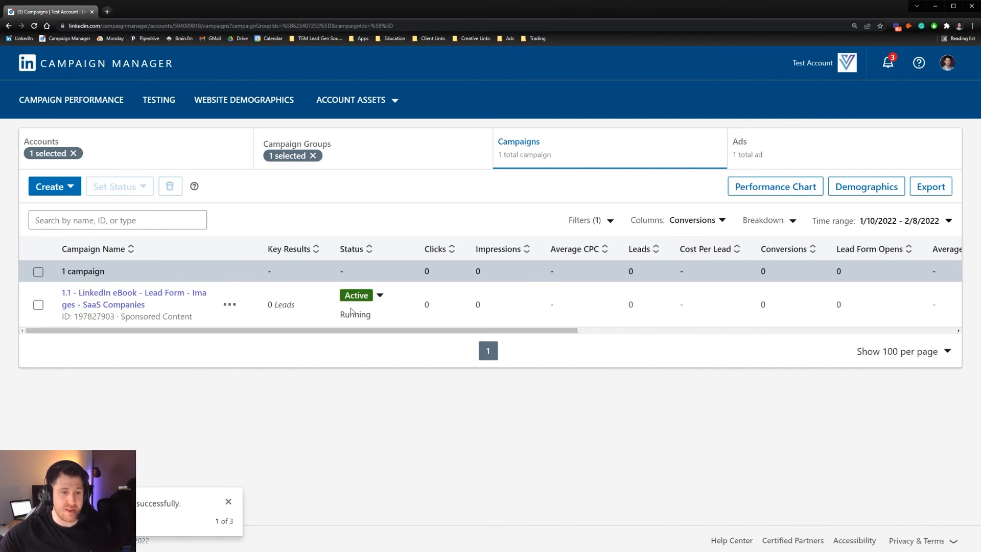